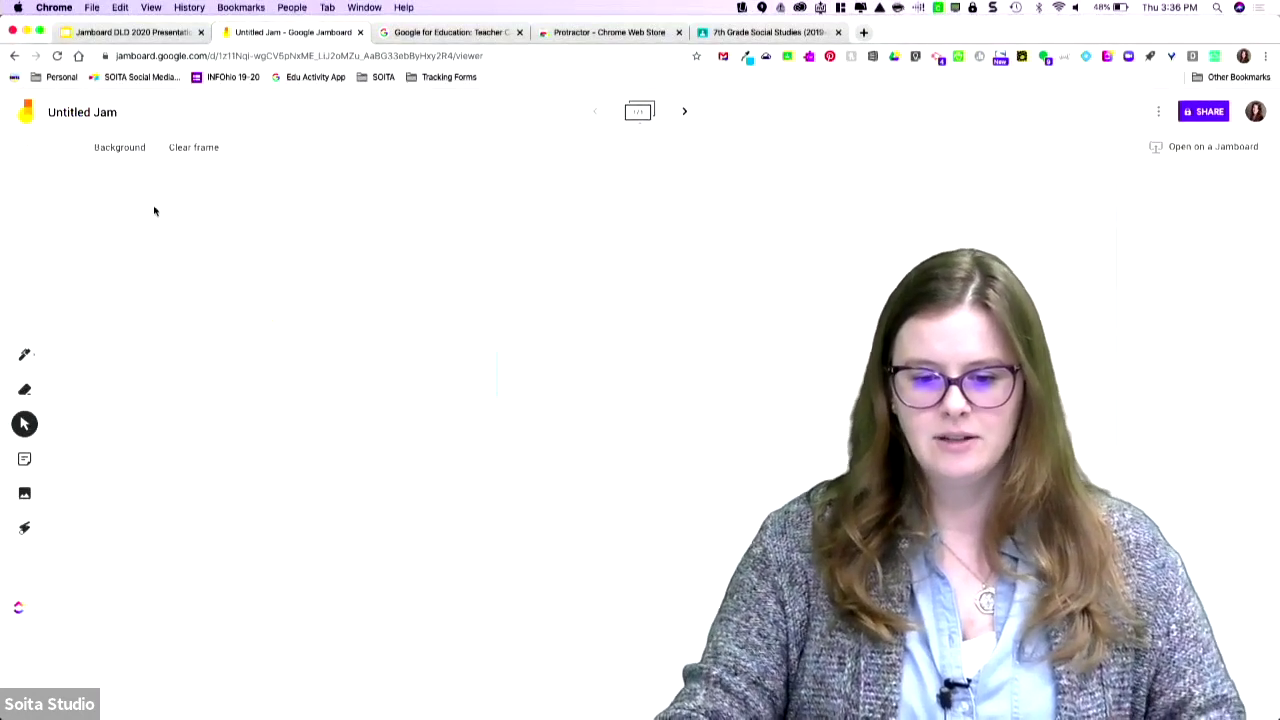
- Rename the untitled Jam as DLD 2020
click(108, 115)
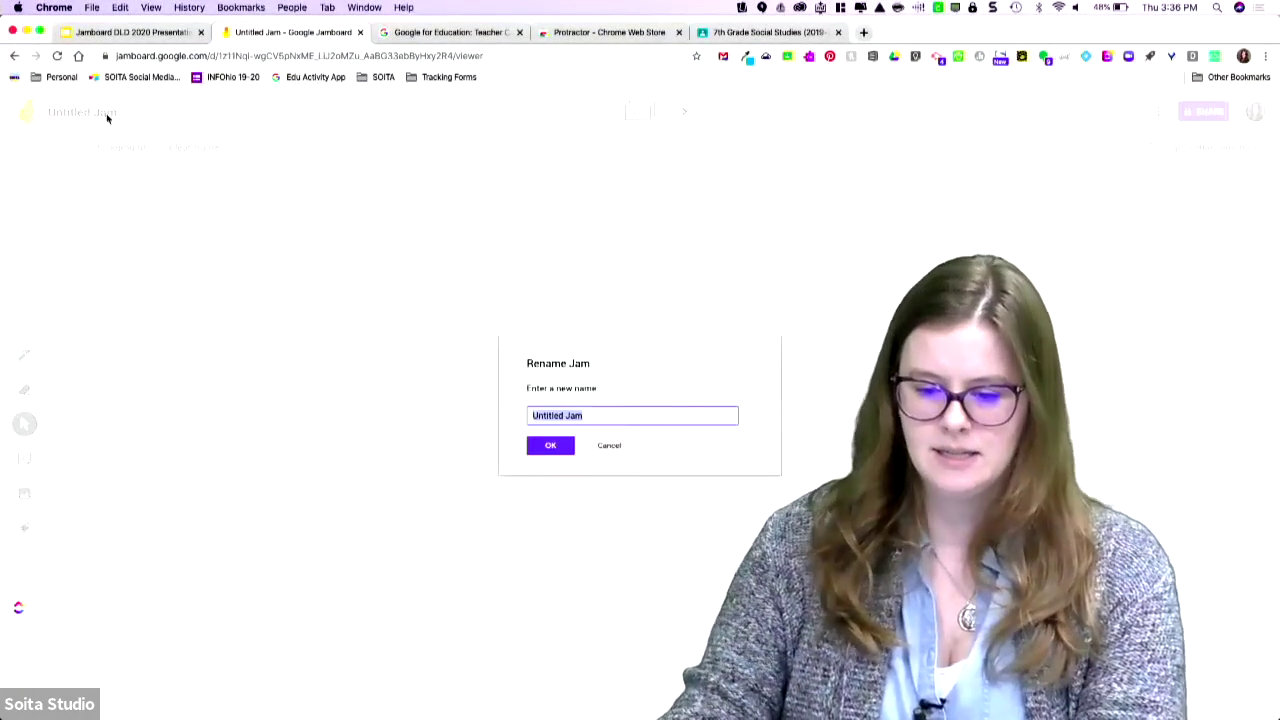
text(DLD 2020)
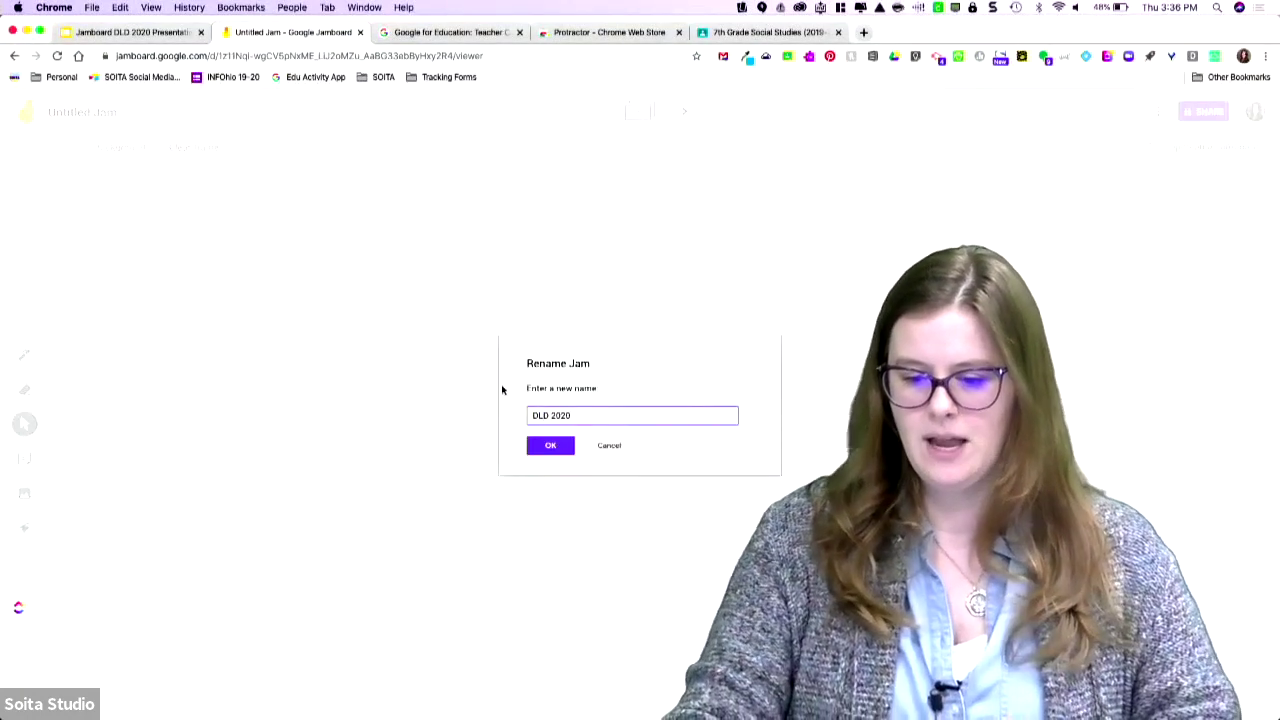
click(550, 445)
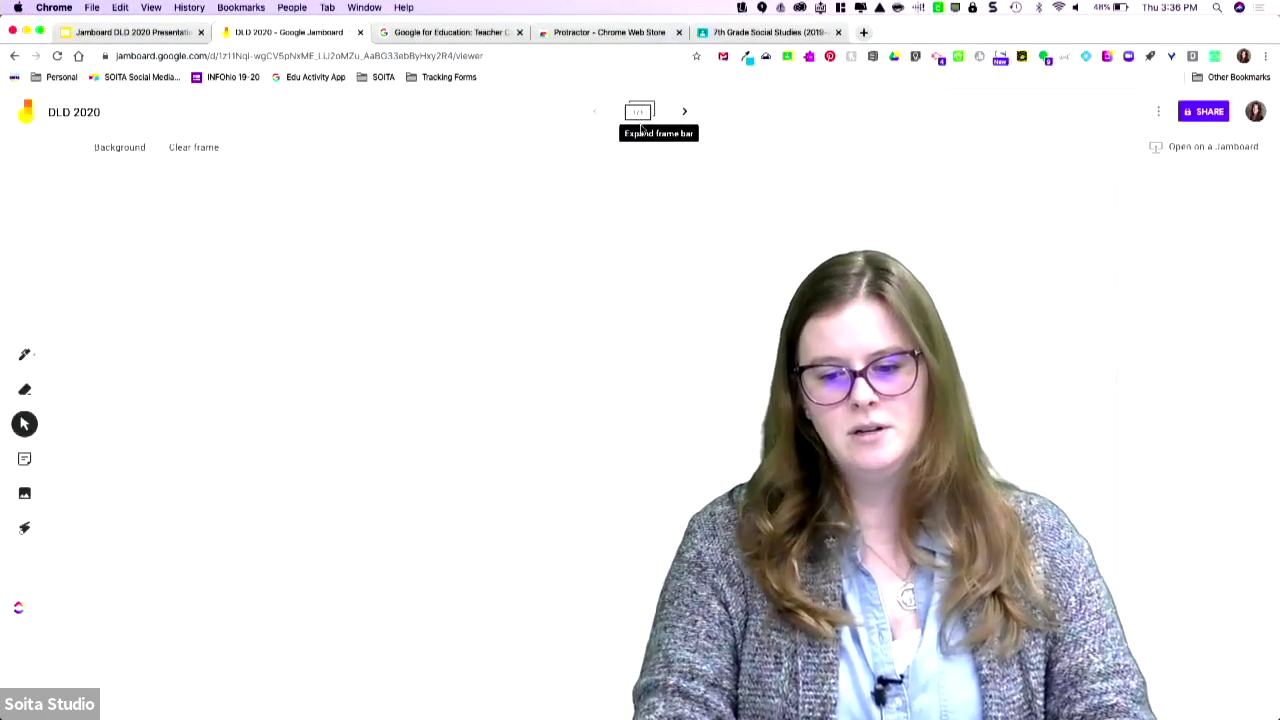
- Expand the frame bar to view the Jam's frames, and collapse it again
click(633, 112)
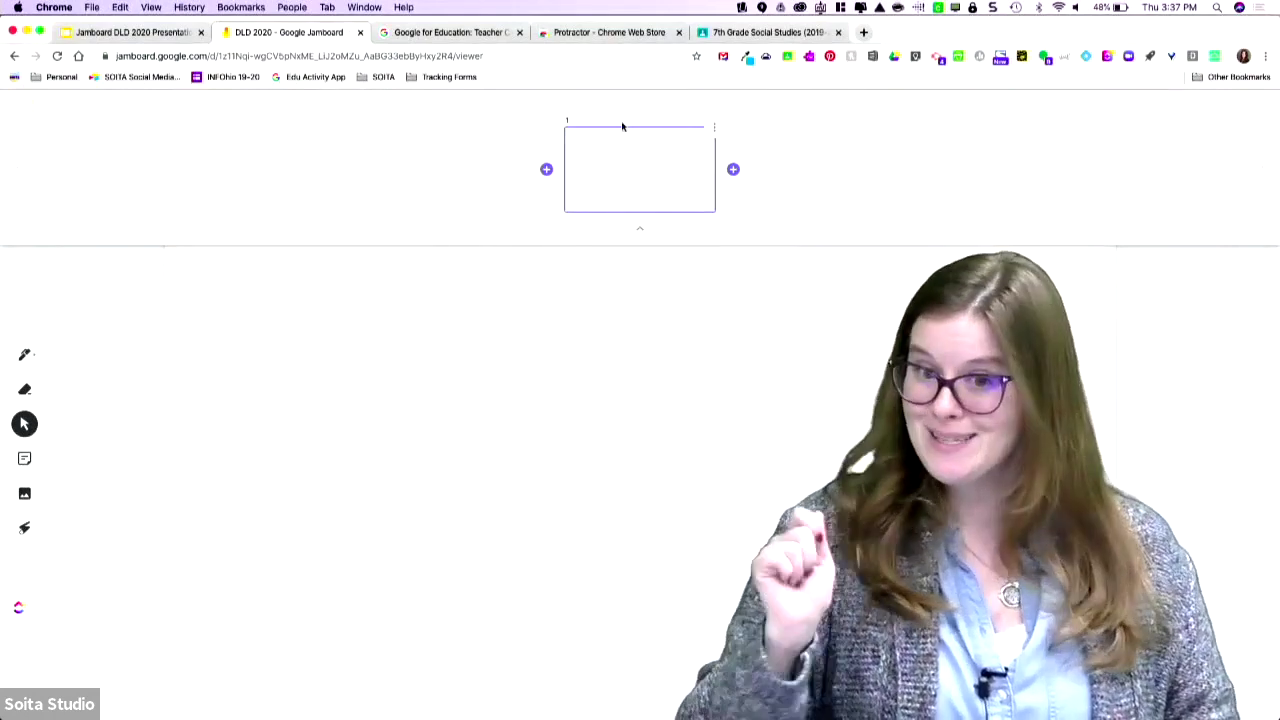
click(642, 230)
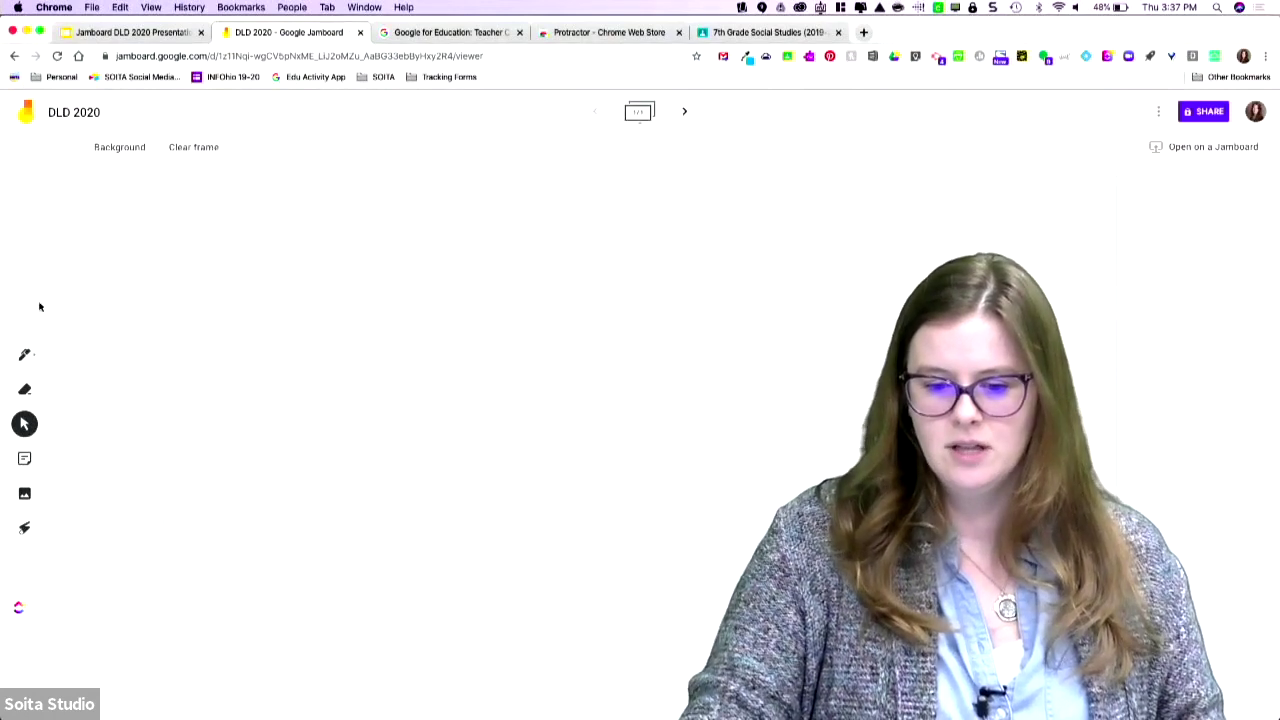
- Sketch a flower outline with five looping petals in the middle of the frame with the thin black pen
click(26, 356)
click(30, 358)
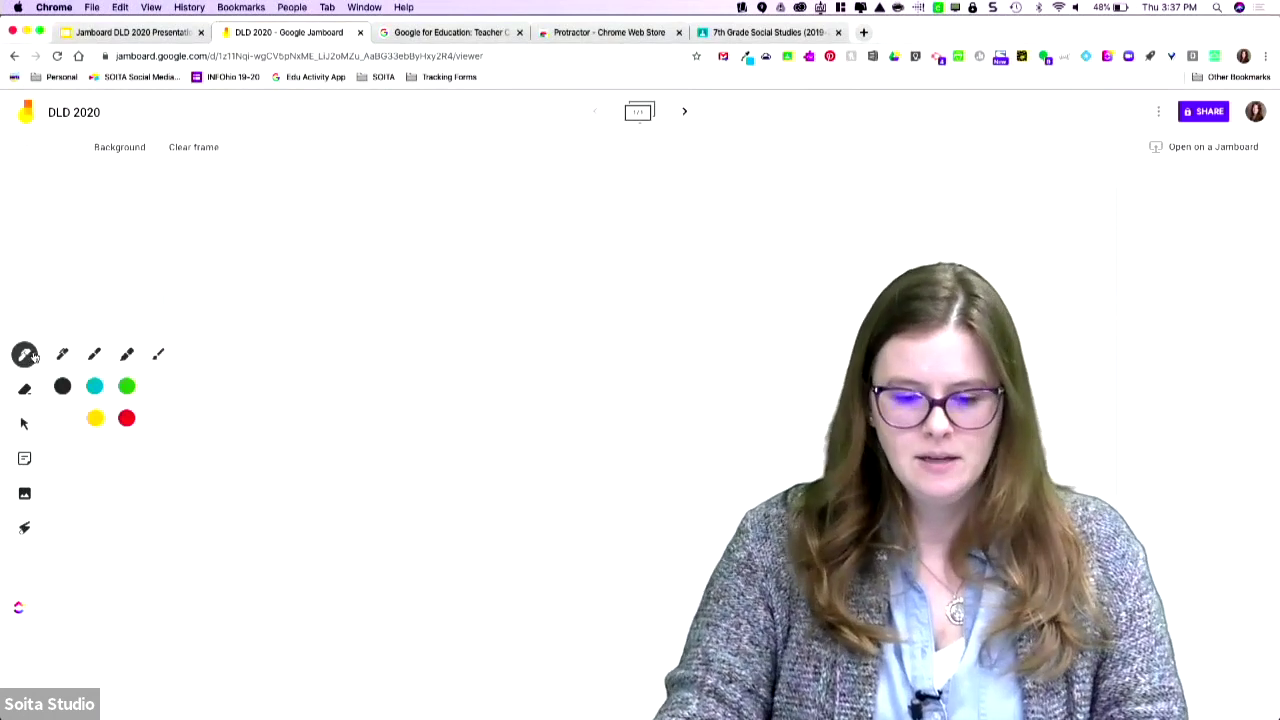
click(128, 386)
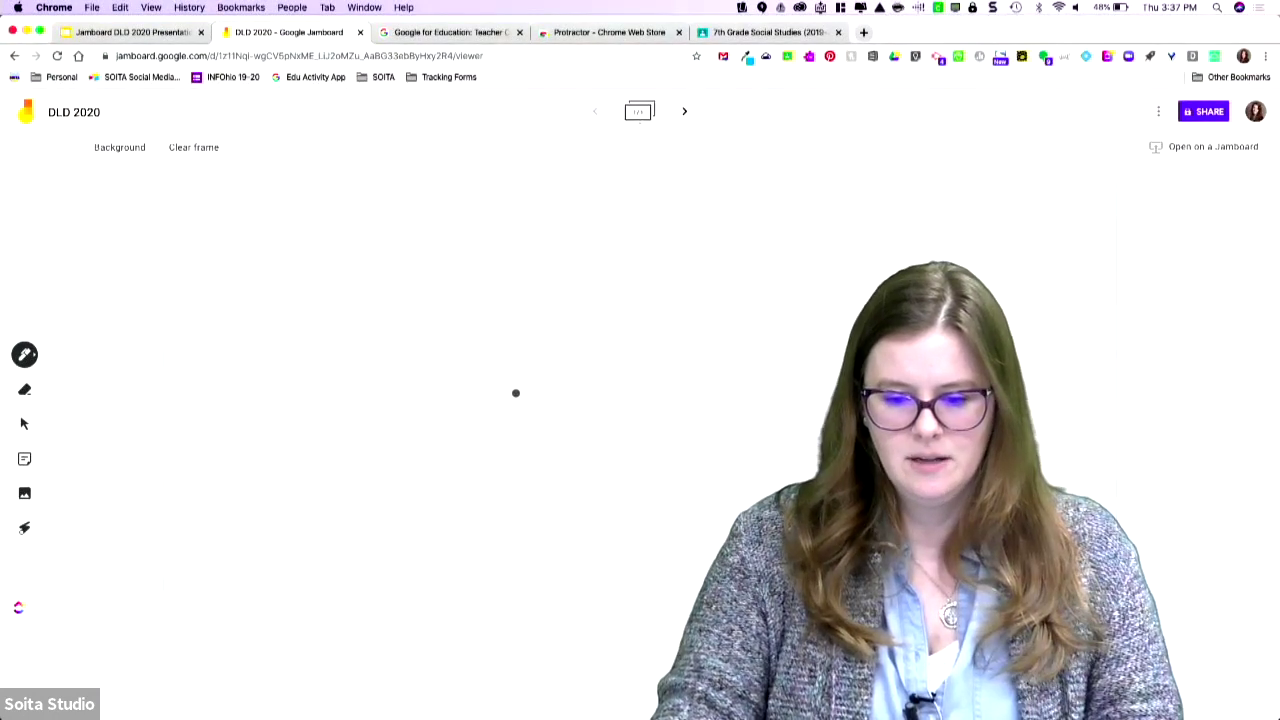
mouse_move(460, 413)
mouse_down()
mouse_move(535, 363)
mouse_move(575, 428)
mouse_move(434, 471)
mouse_move(406, 397)
mouse_up()
- Shade the petals with the red brush and draw a green stem with two leaves below the flower
click(25, 355)
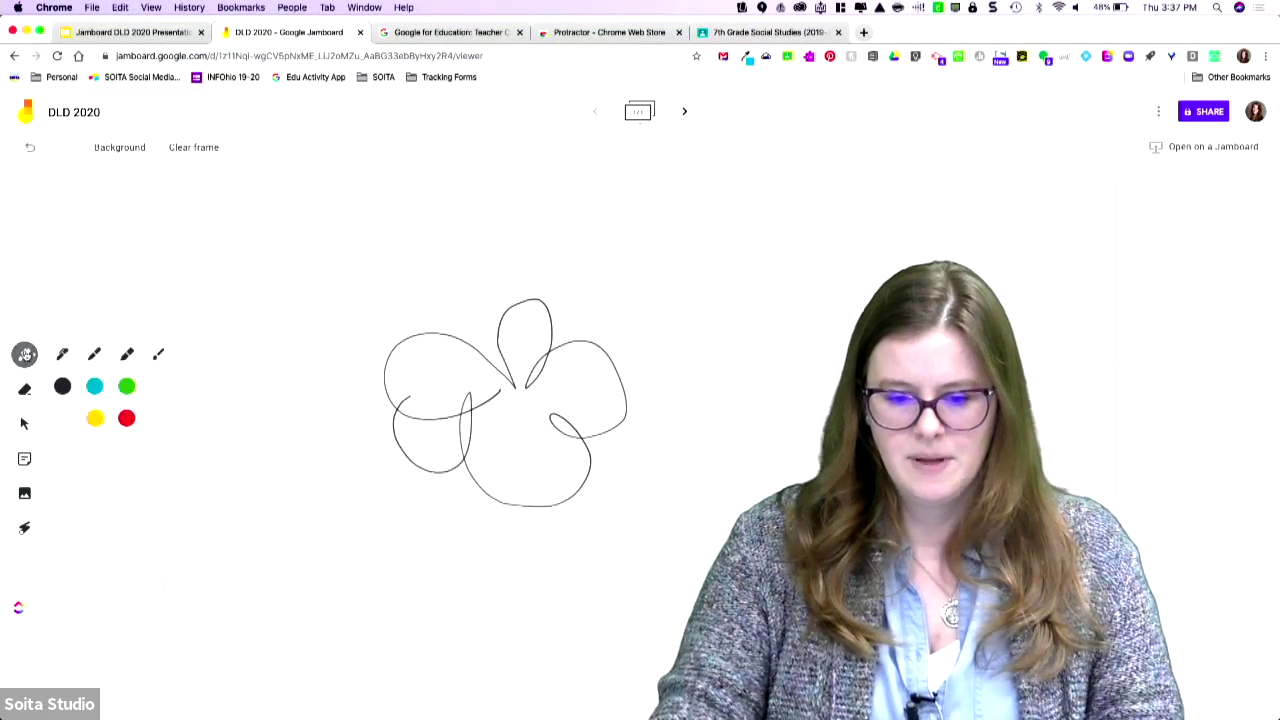
click(126, 419)
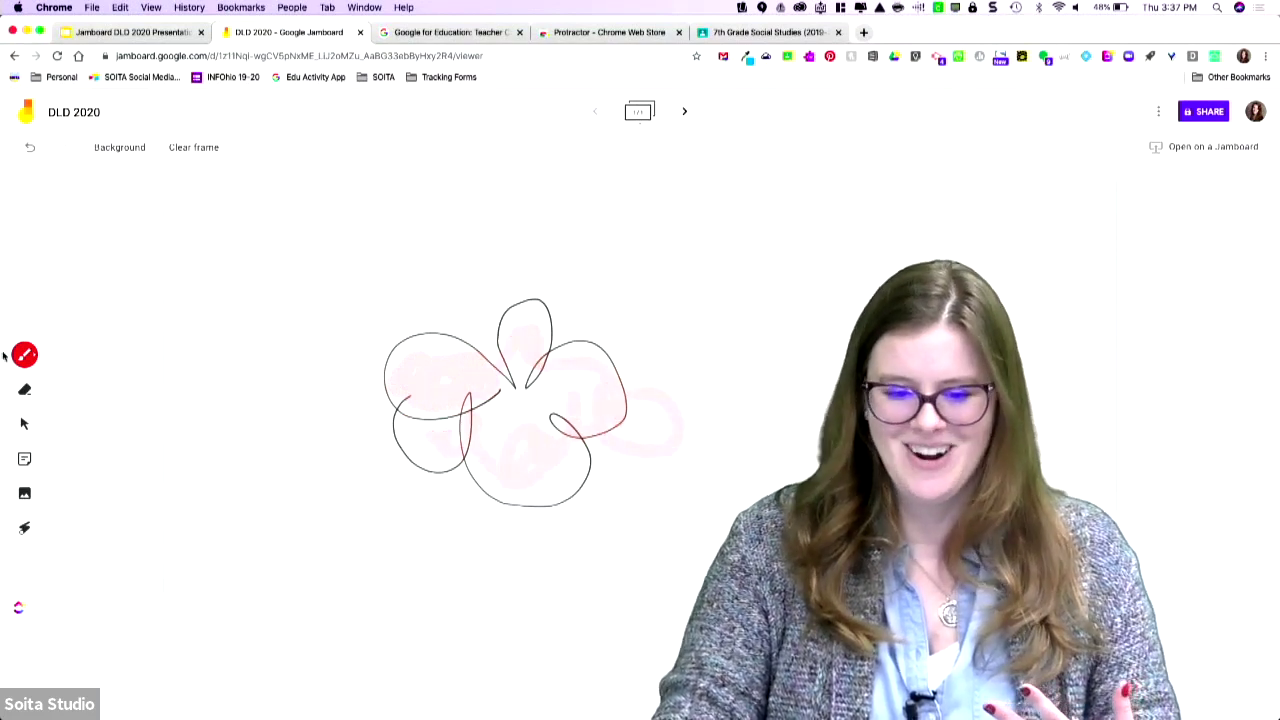
click(30, 370)
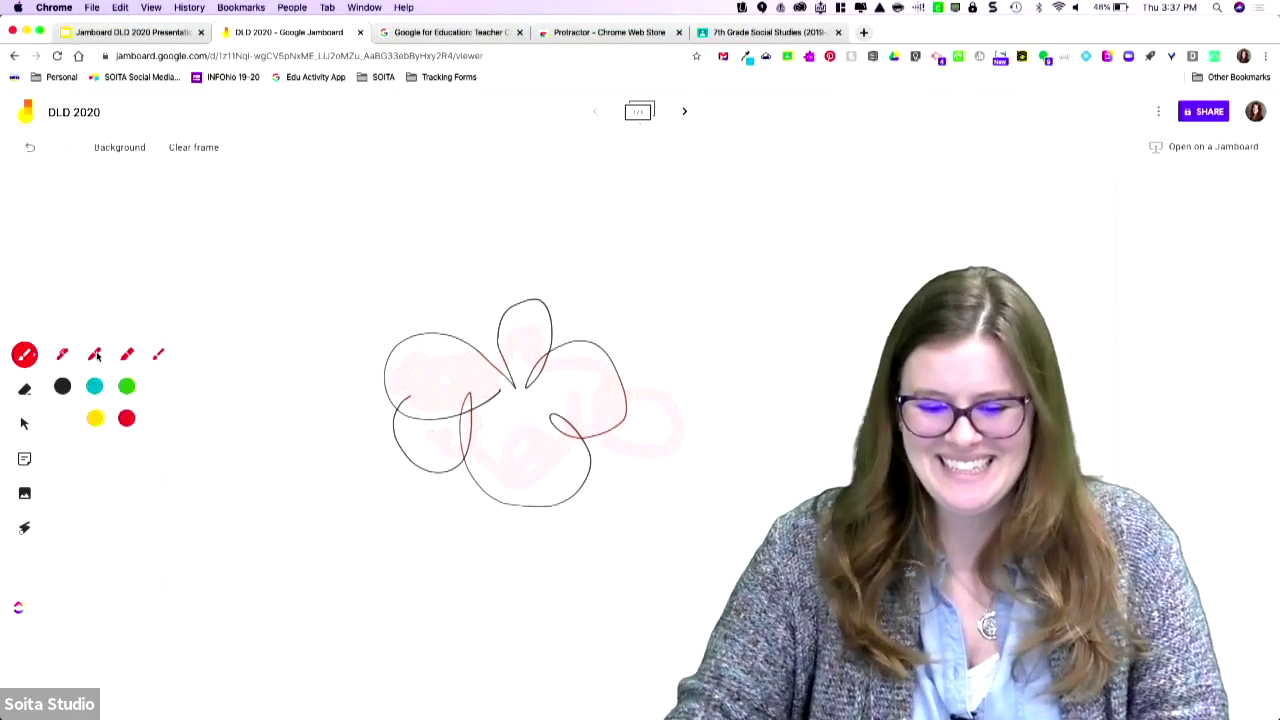
click(130, 388)
mouse_move(593, 445)
mouse_down()
mouse_move(629, 531)
mouse_move(608, 592)
mouse_move(648, 506)
mouse_up()
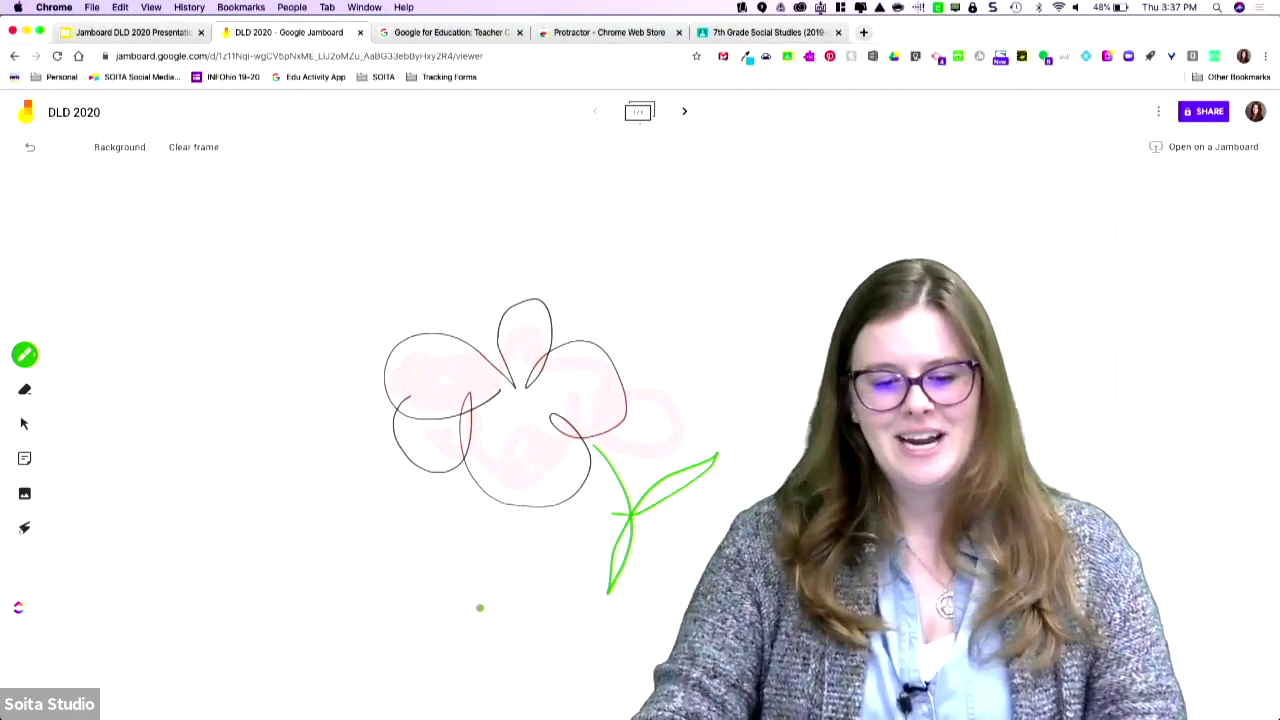
- Erase parts of the flower's petal outlines and red shading with the eraser
click(24, 389)
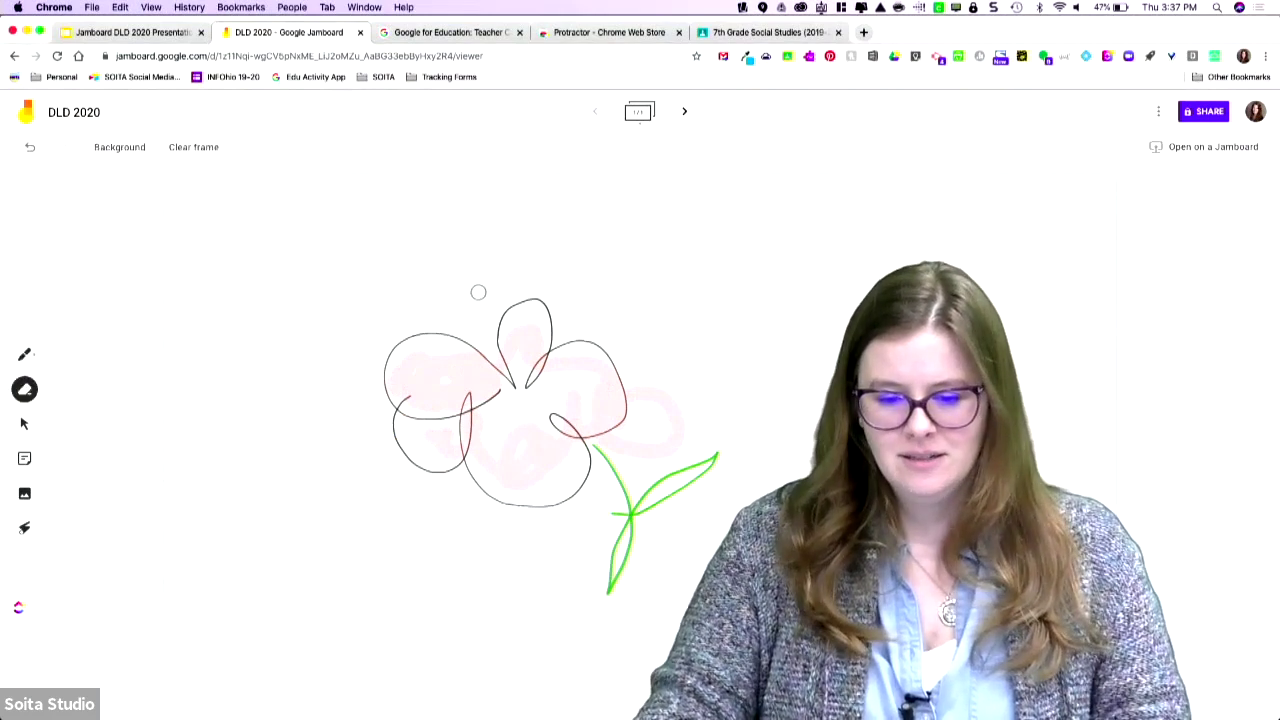
drag(388, 416, 575, 430)
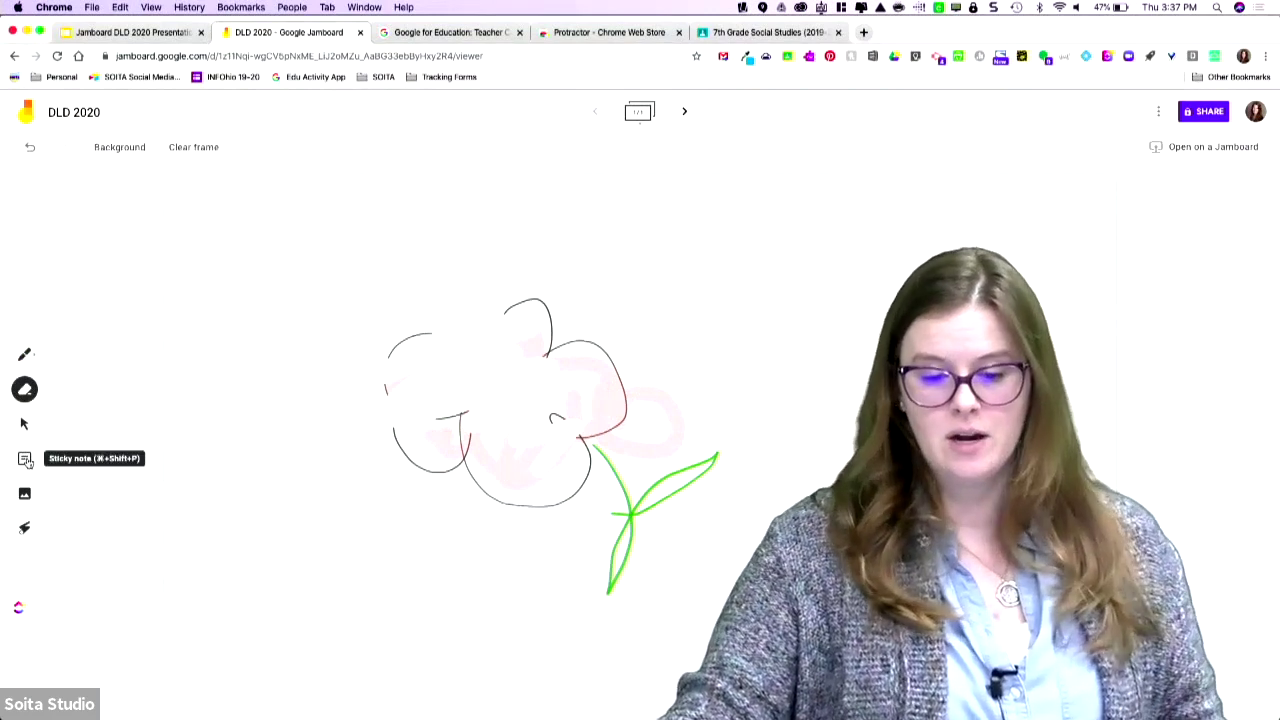
- Add a blue sticky note reading "This is a great tool!" and dismiss the blank follow-up note
click(25, 459)
mouse_move(594, 337)
mouse_down()
mouse_move(494, 211)
mouse_move(603, 330)
mouse_up()
triple_click(549, 333)
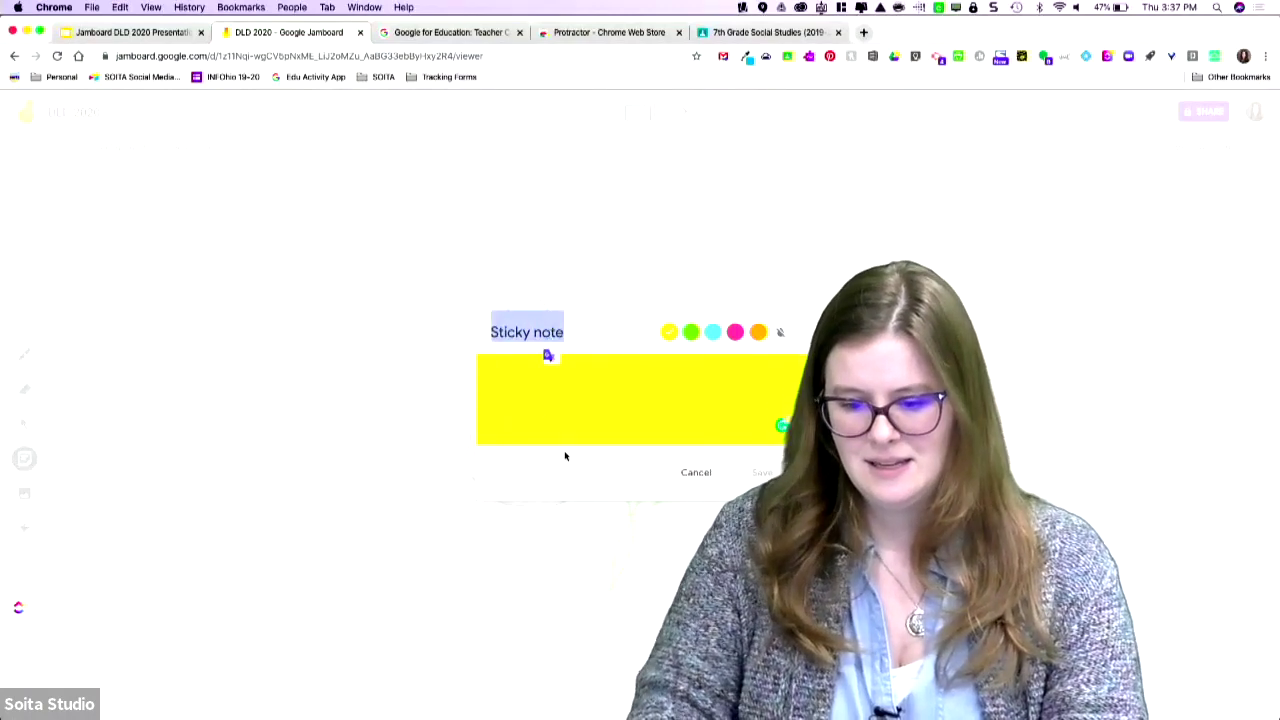
click(574, 399)
text(This is a)
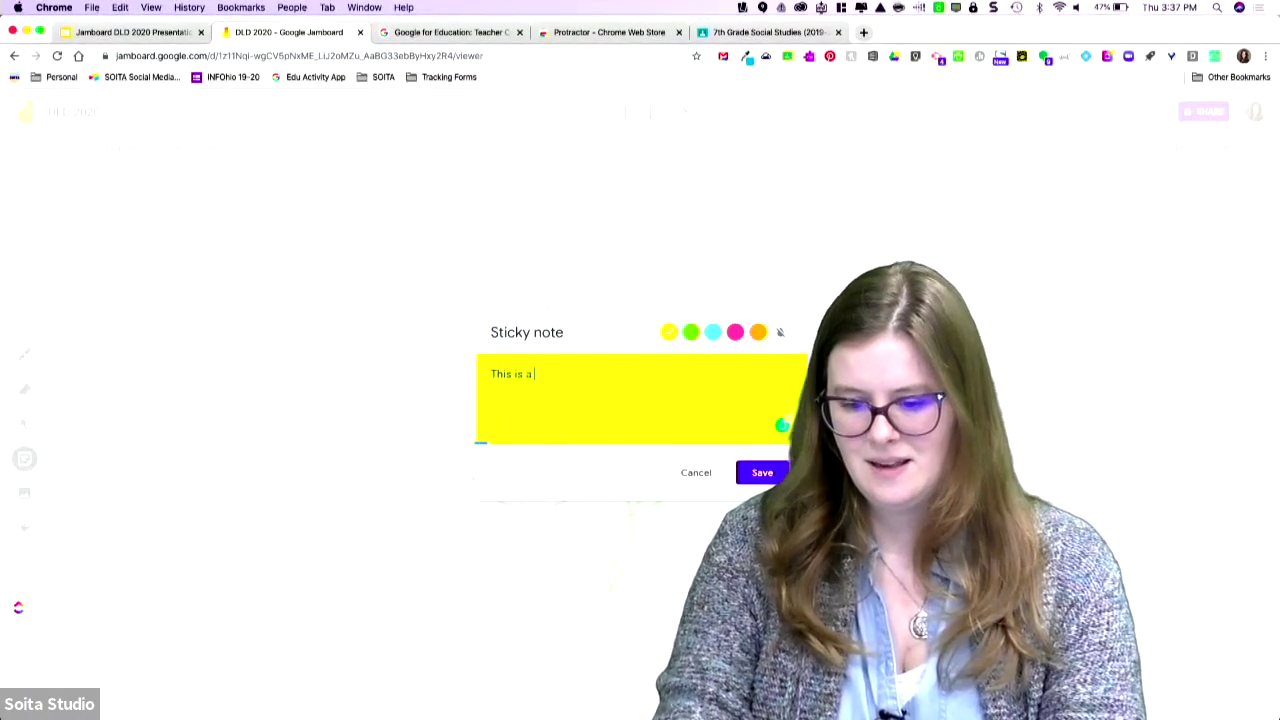
text( great tool!)
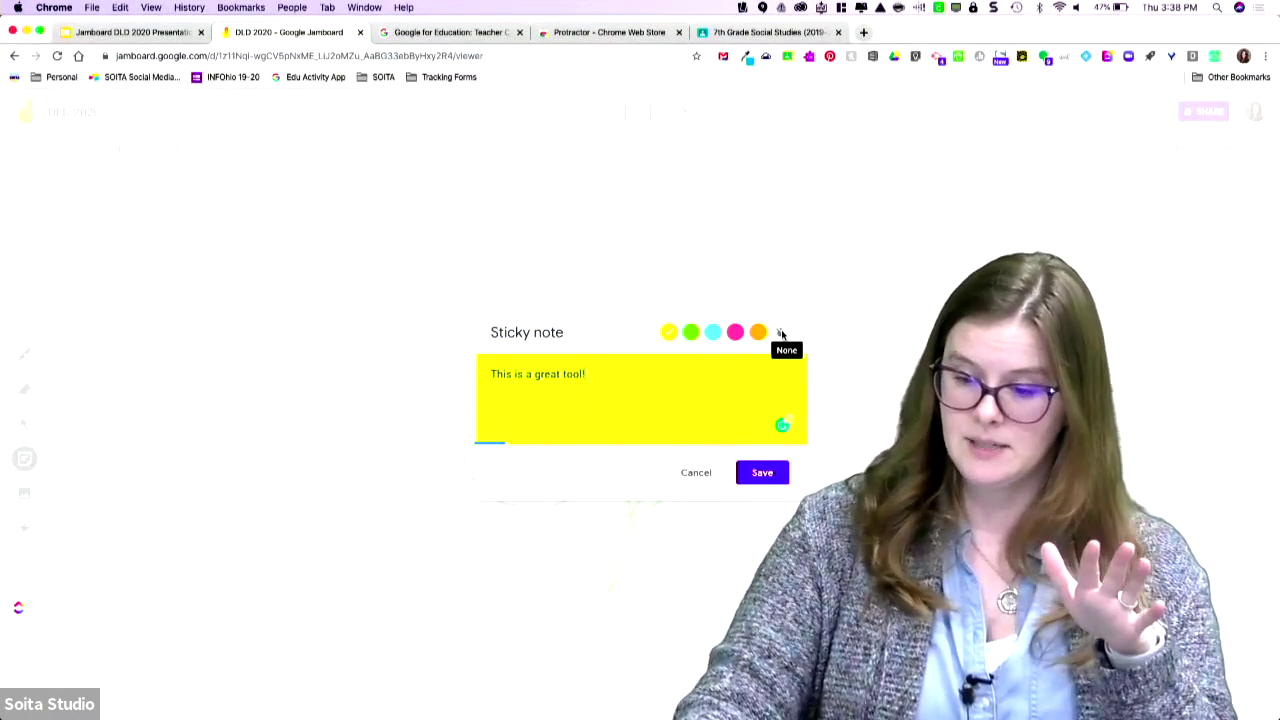
click(691, 332)
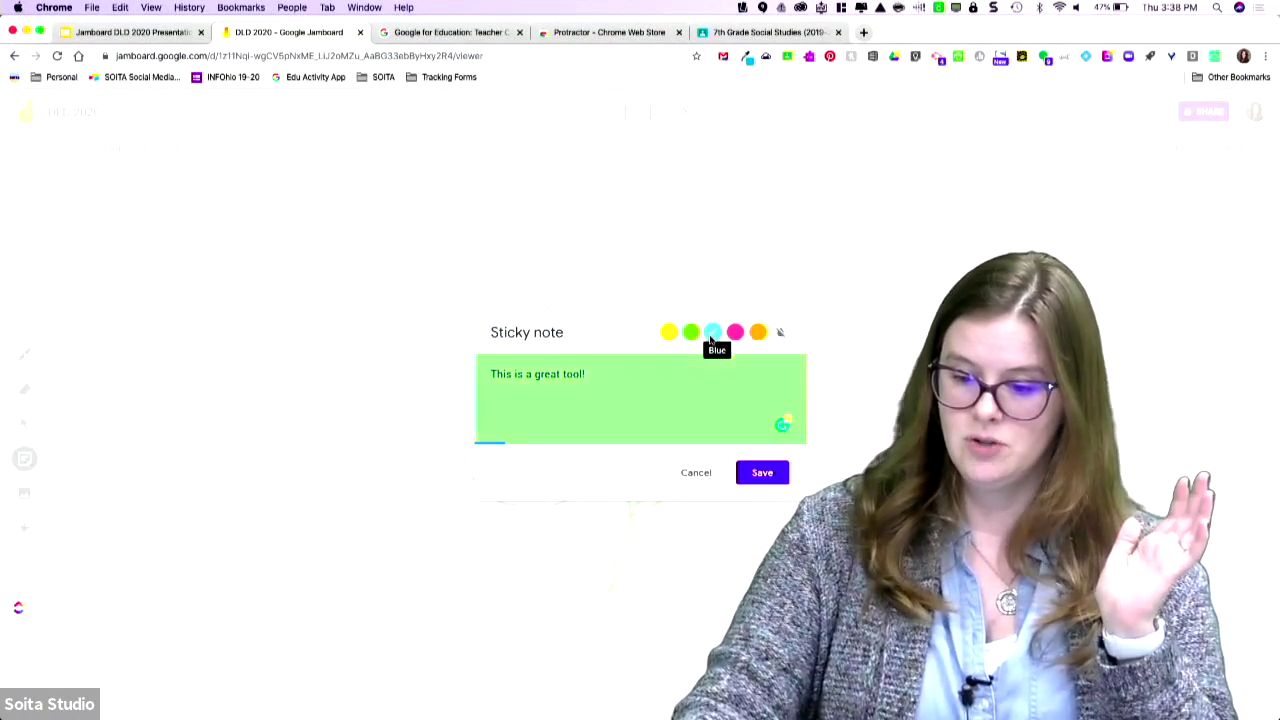
click(711, 336)
click(762, 472)
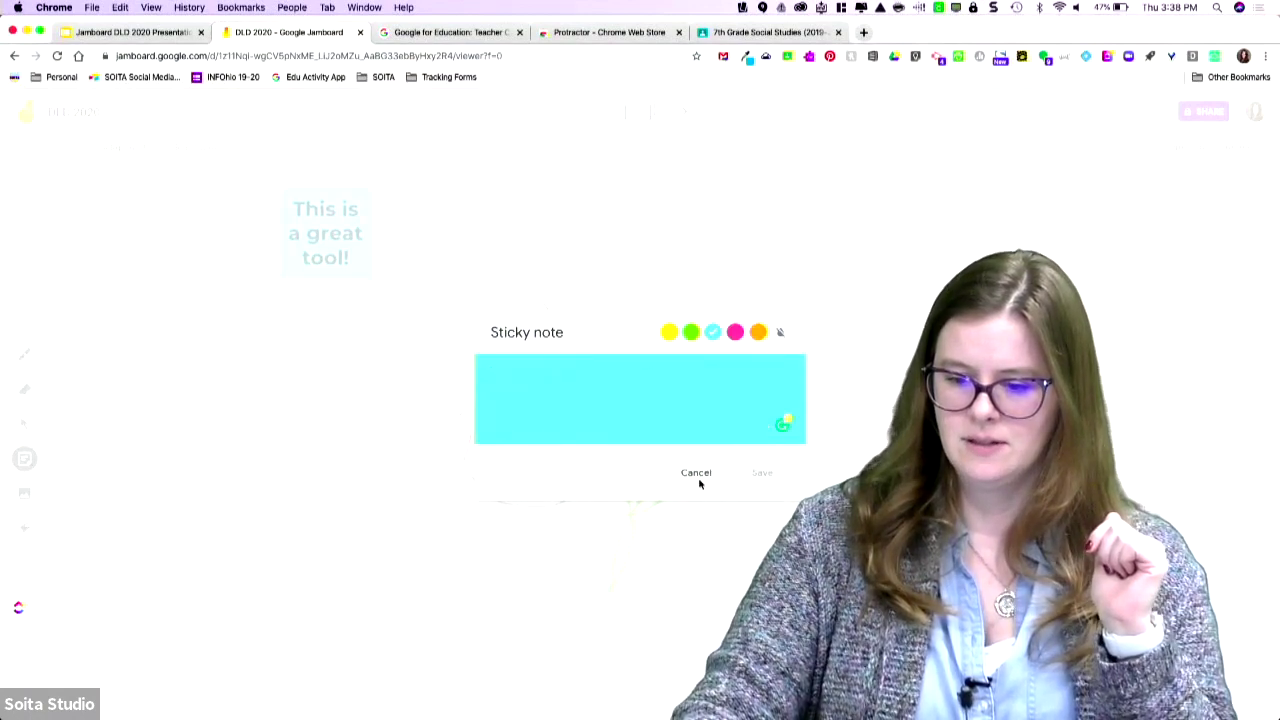
click(724, 478)
- Move the sticky note toward the frame's upper-left corner, tilt it counter-clockwise, and open its options
click(347, 257)
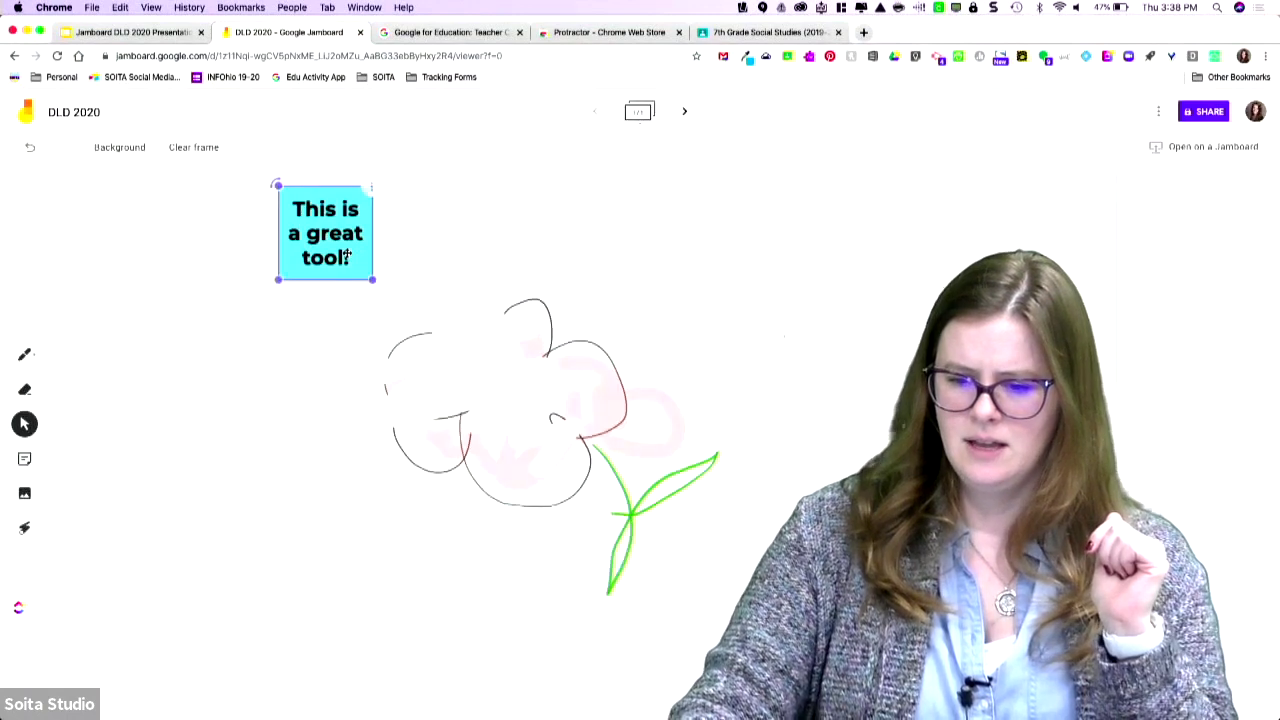
drag(350, 256, 291, 294)
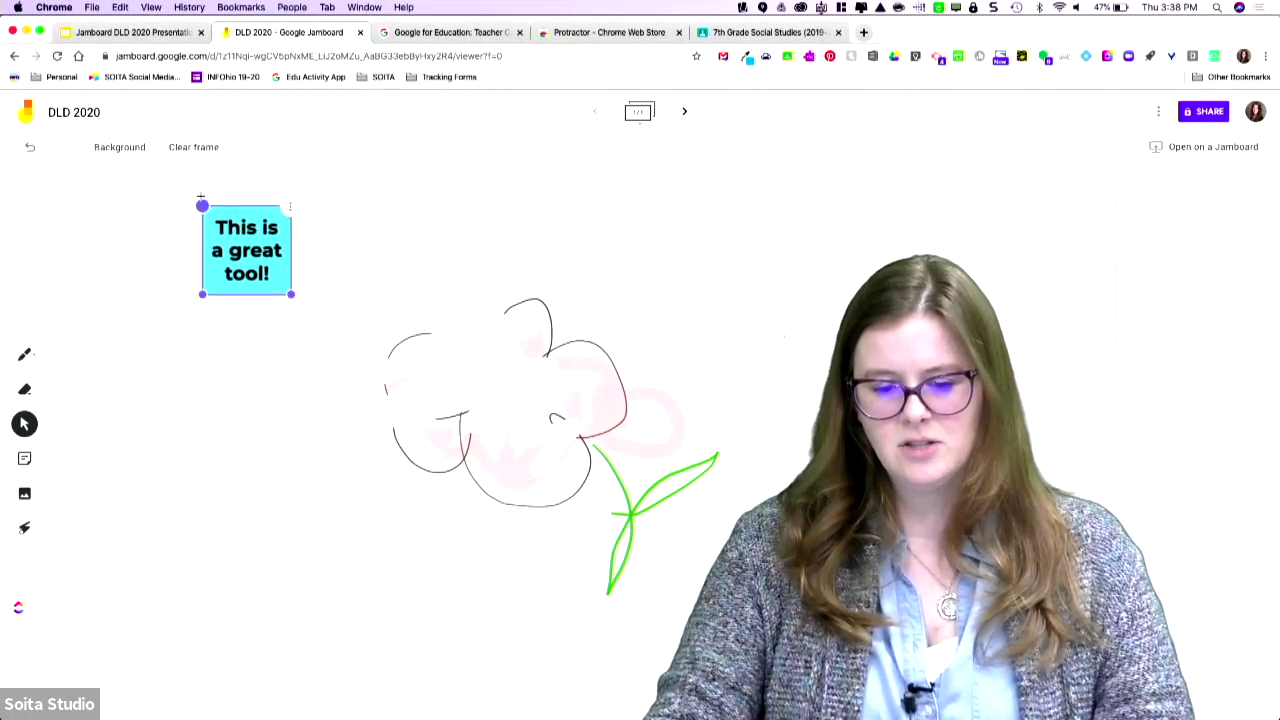
drag(200, 198, 167, 217)
click(273, 183)
click(268, 212)
click(270, 204)
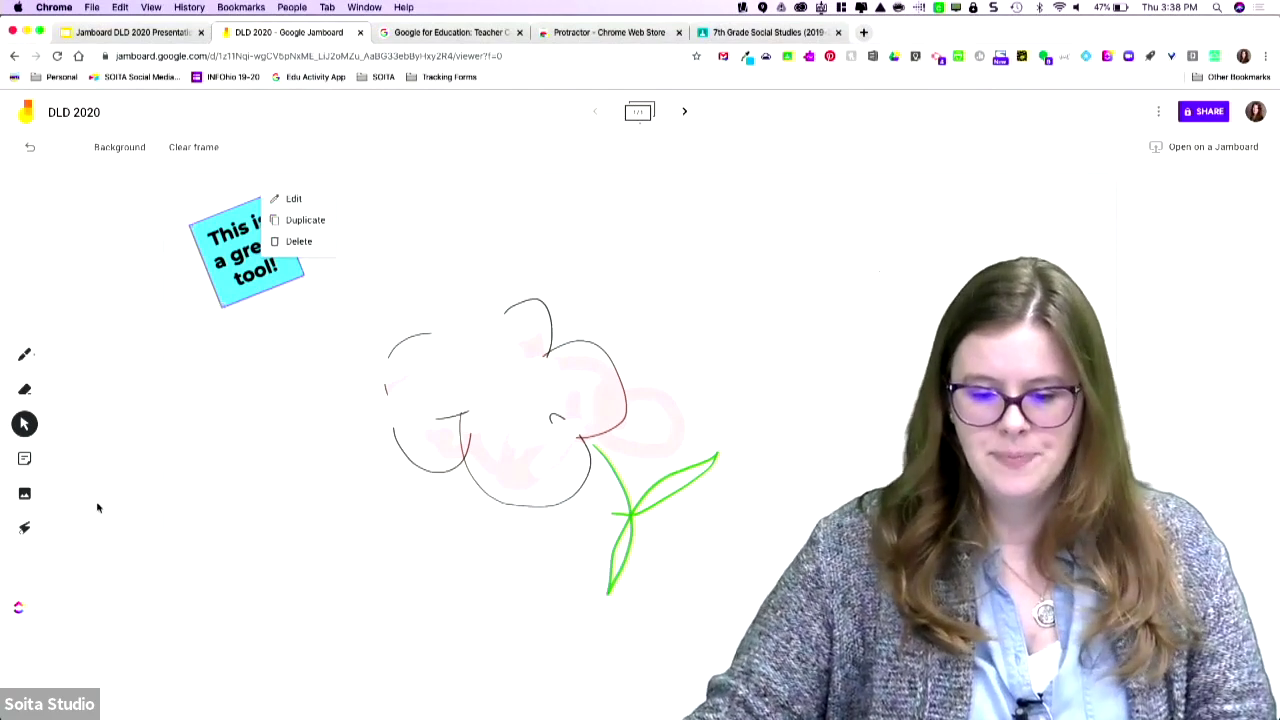
- Find images of "flower" with Google Image Search and insert the pink dahlia close-up into the frame
click(24, 493)
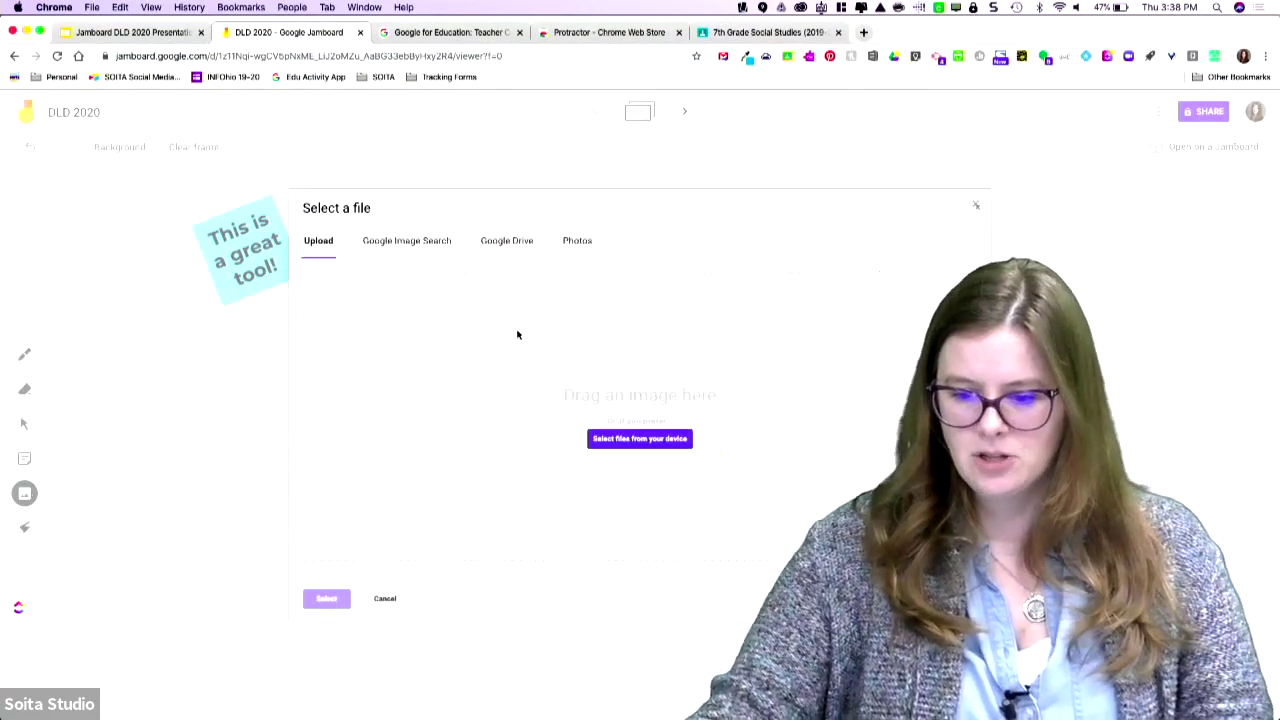
click(414, 243)
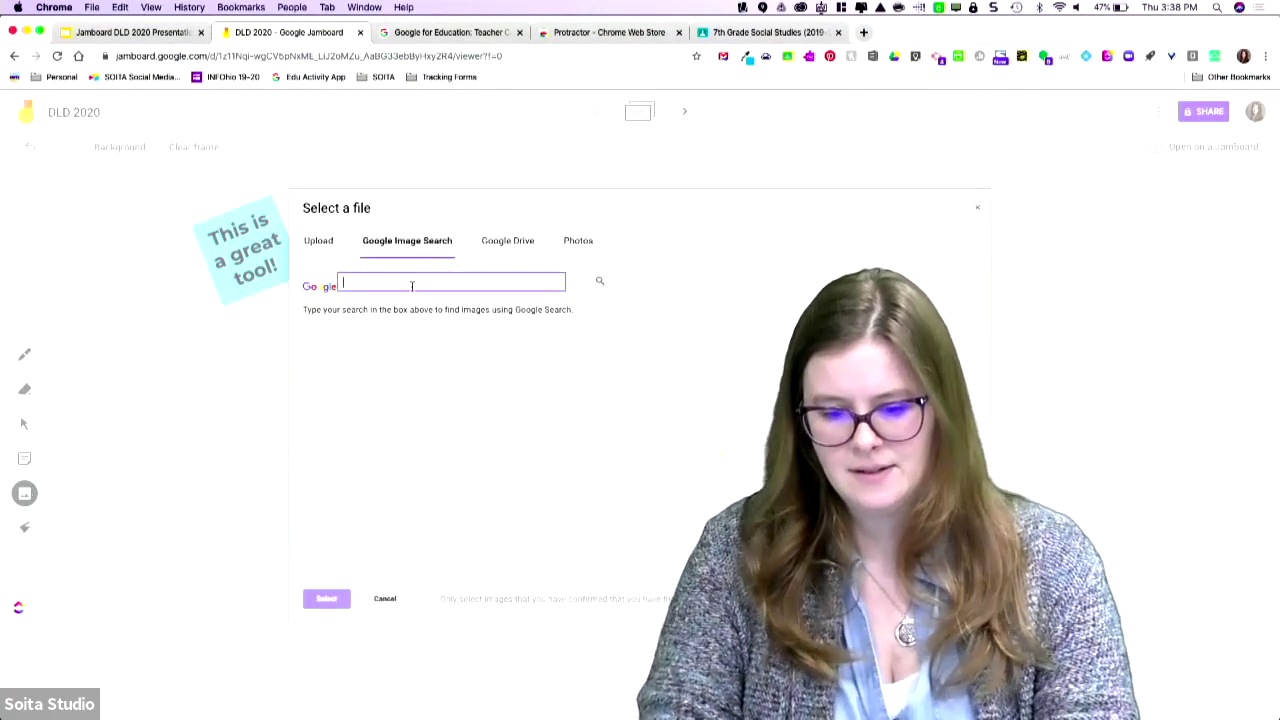
text(flawer)
key(Return)
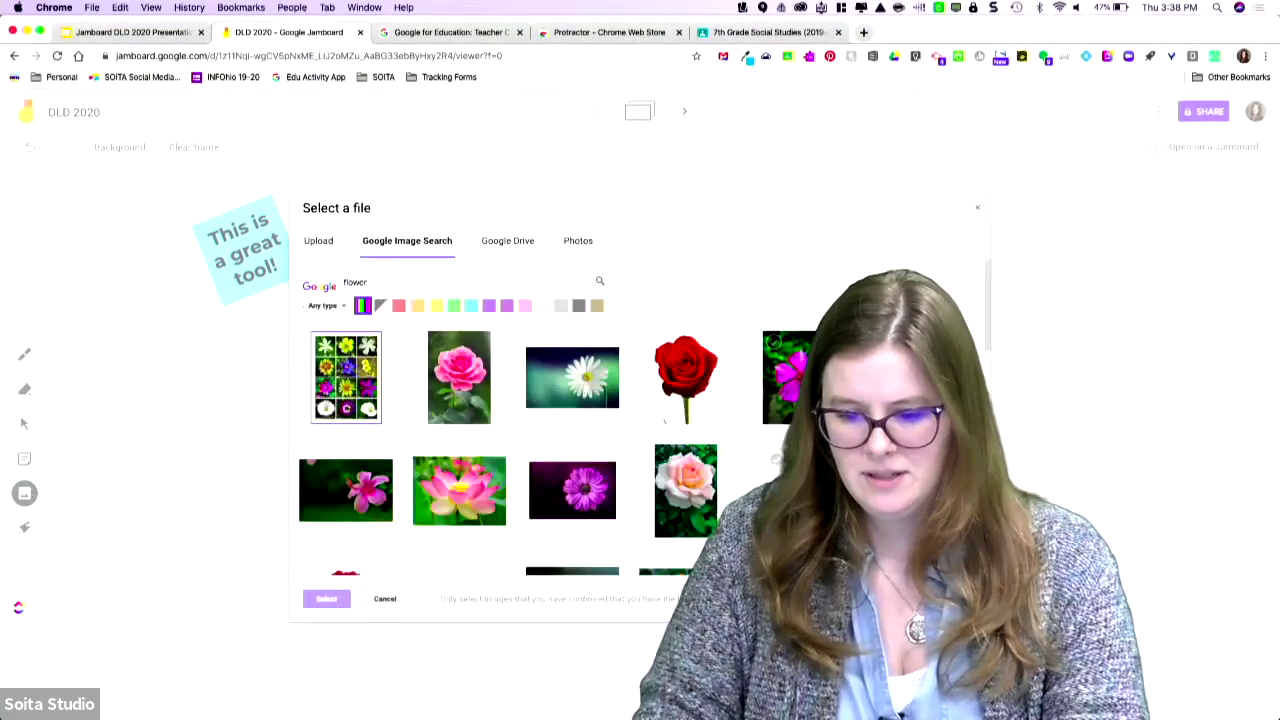
scroll(714, 390, down, 5)
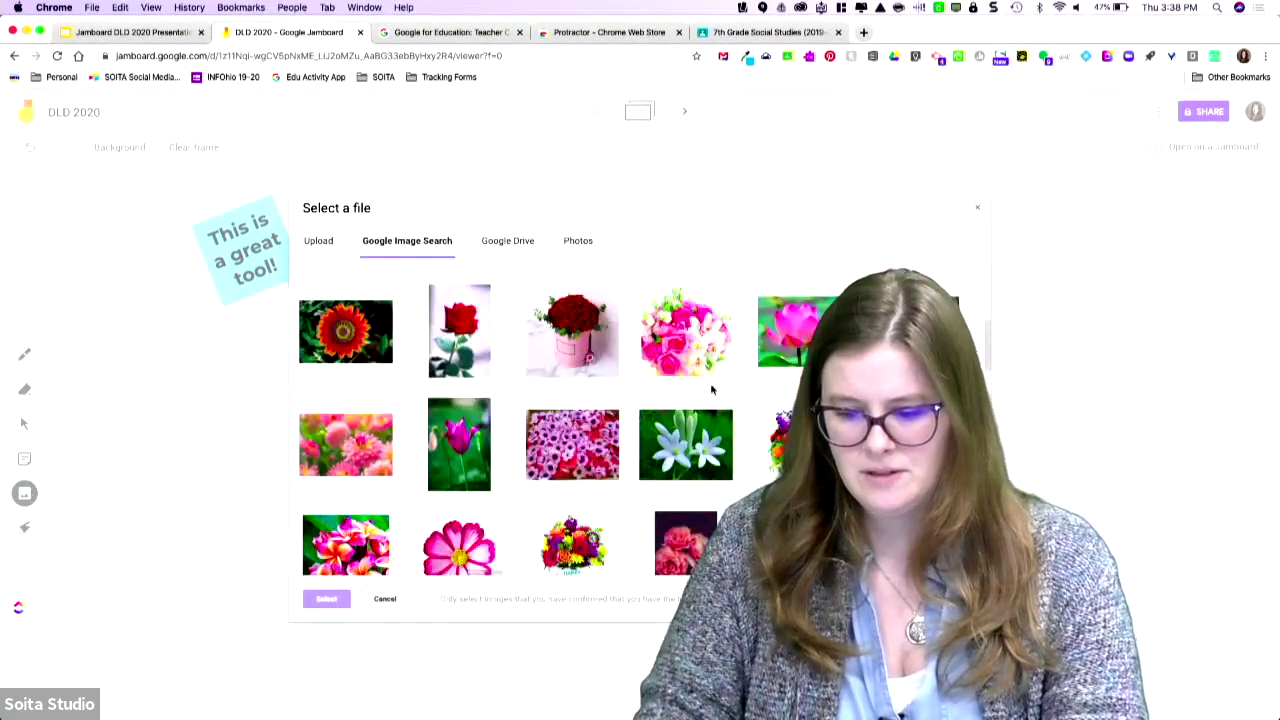
click(345, 444)
click(326, 598)
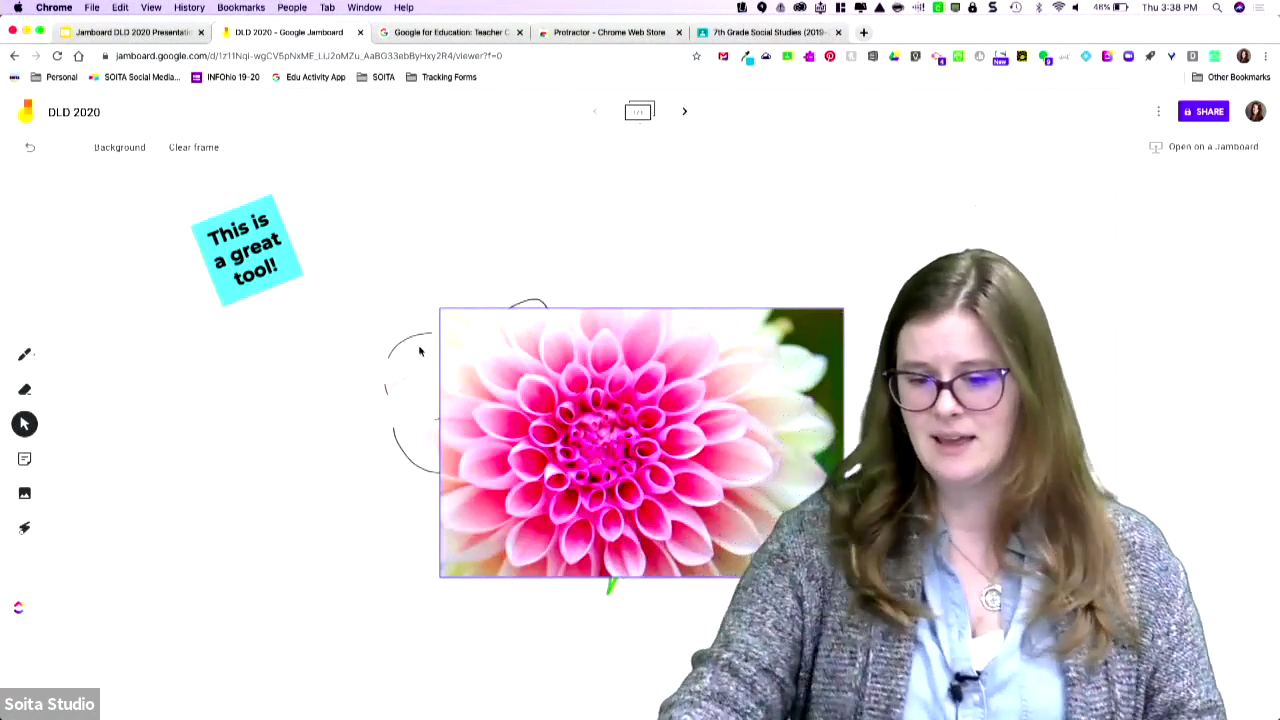
- Move the flower photo to the right of the drawing and shrink it slightly
mouse_move(609, 514)
mouse_down()
mouse_move(866, 416)
mouse_move(822, 441)
mouse_move(816, 425)
mouse_up()
drag(1050, 488, 986, 445)
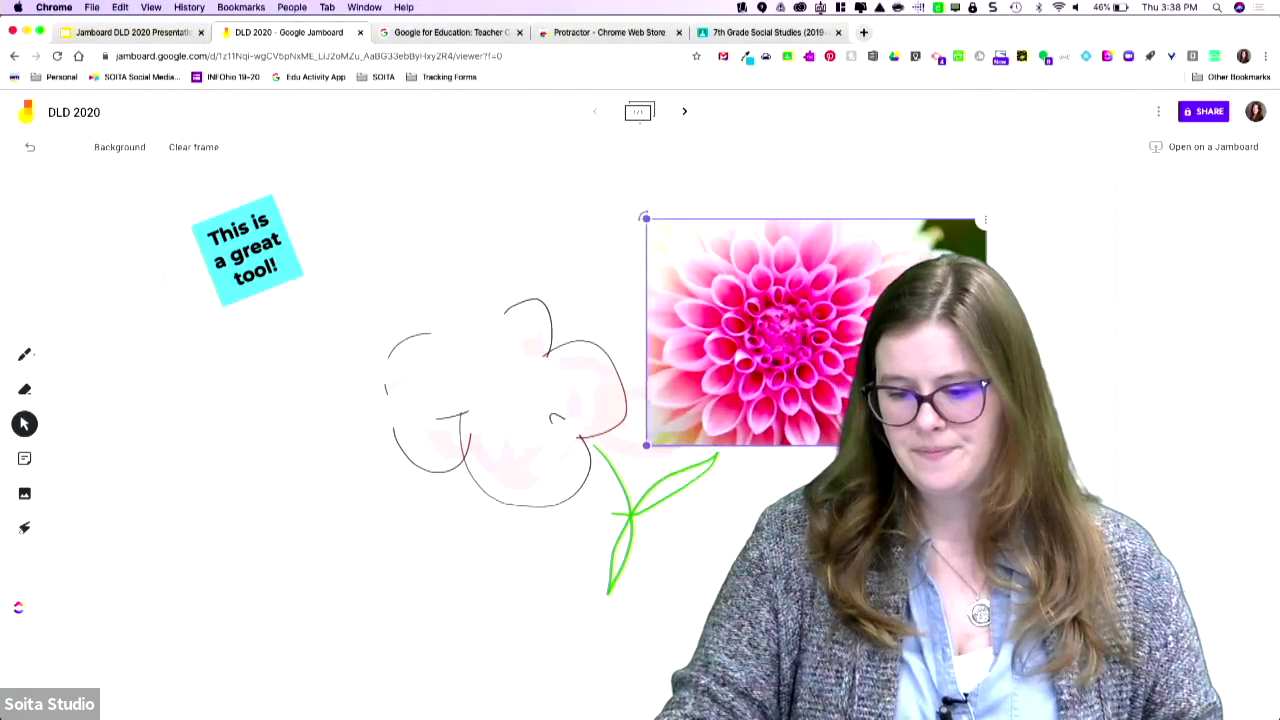
- Use the Laser tool to trace temporary strokes over and around the flower drawing
click(29, 535)
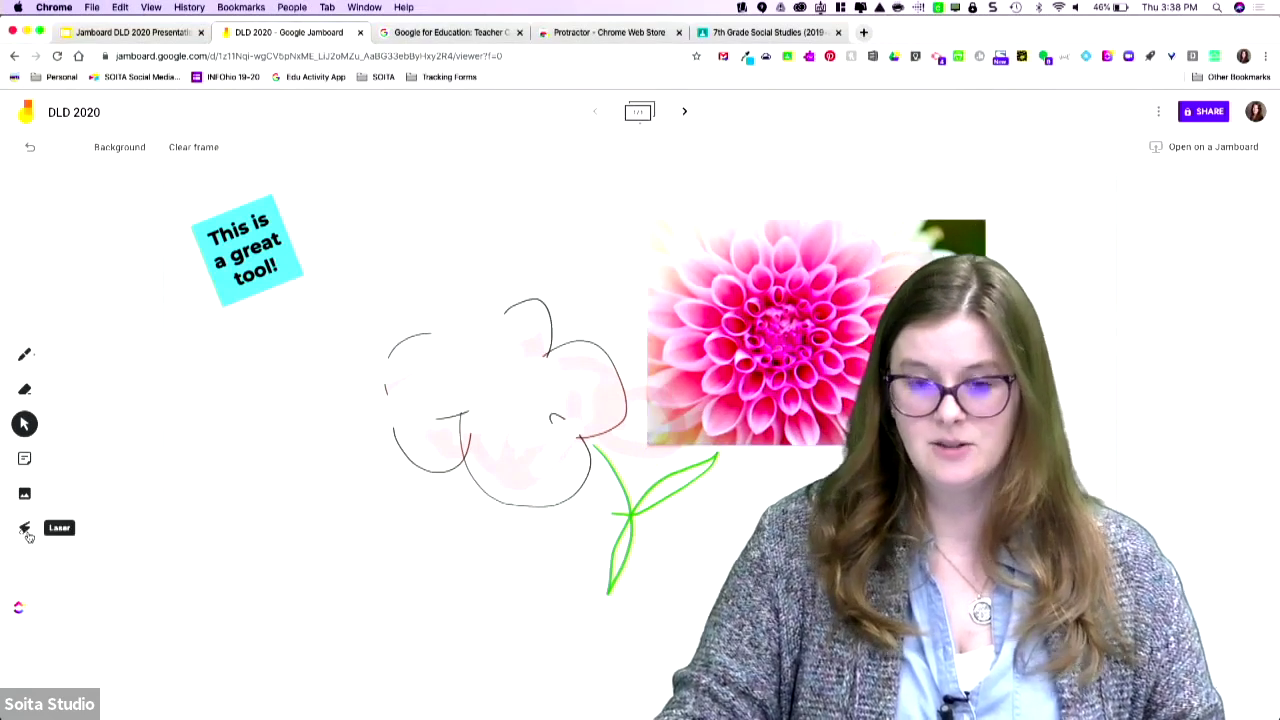
click(28, 534)
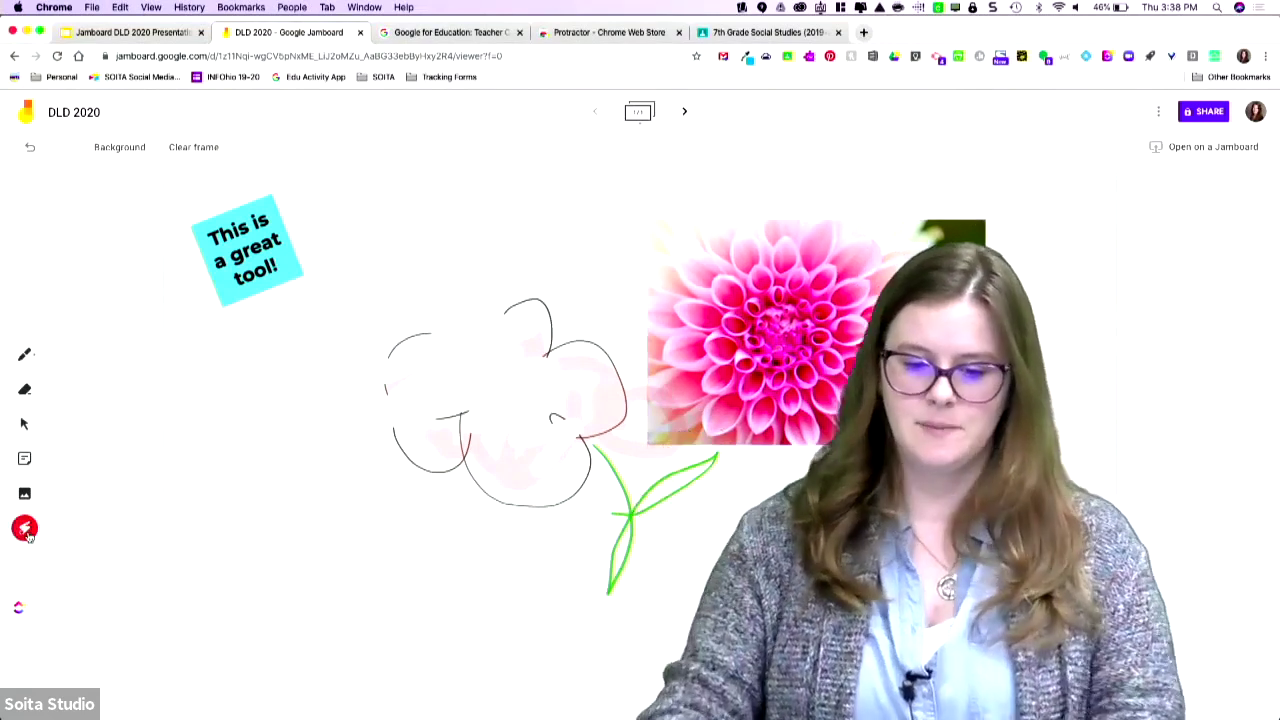
mouse_move(371, 297)
mouse_down()
mouse_move(297, 407)
mouse_move(672, 466)
mouse_move(692, 540)
mouse_up()
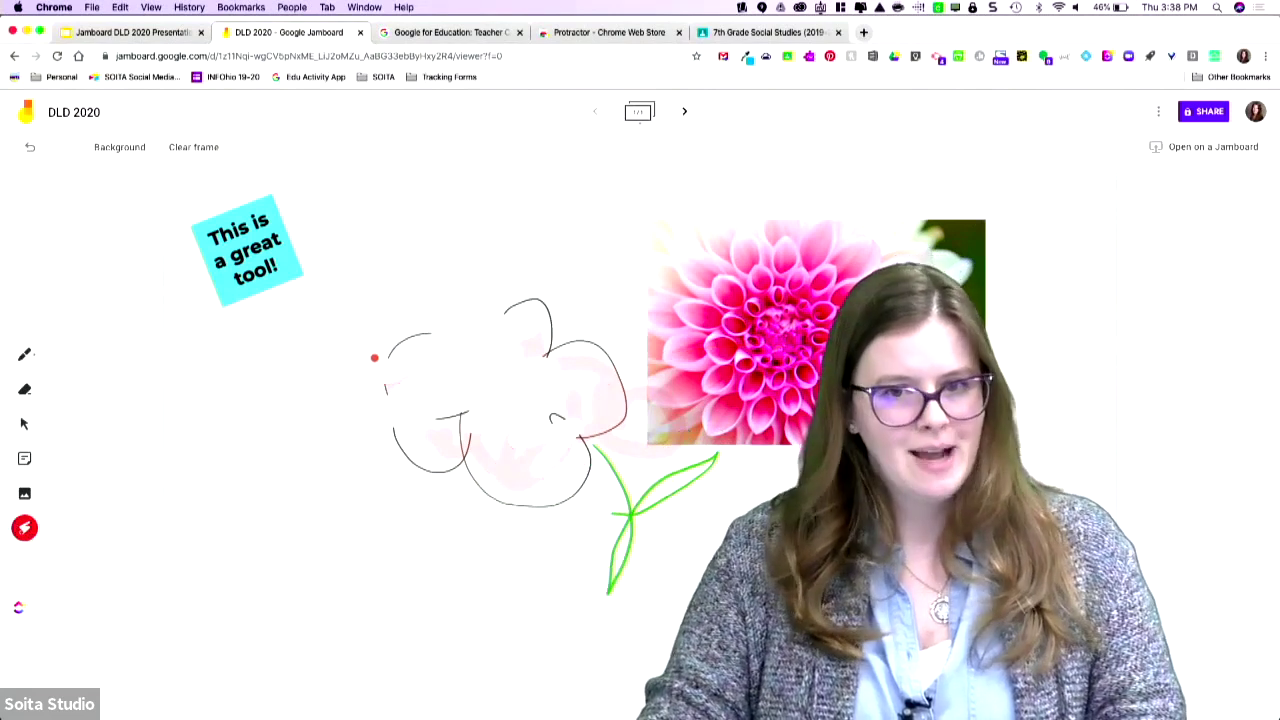
drag(229, 477, 526, 355)
drag(406, 343, 456, 429)
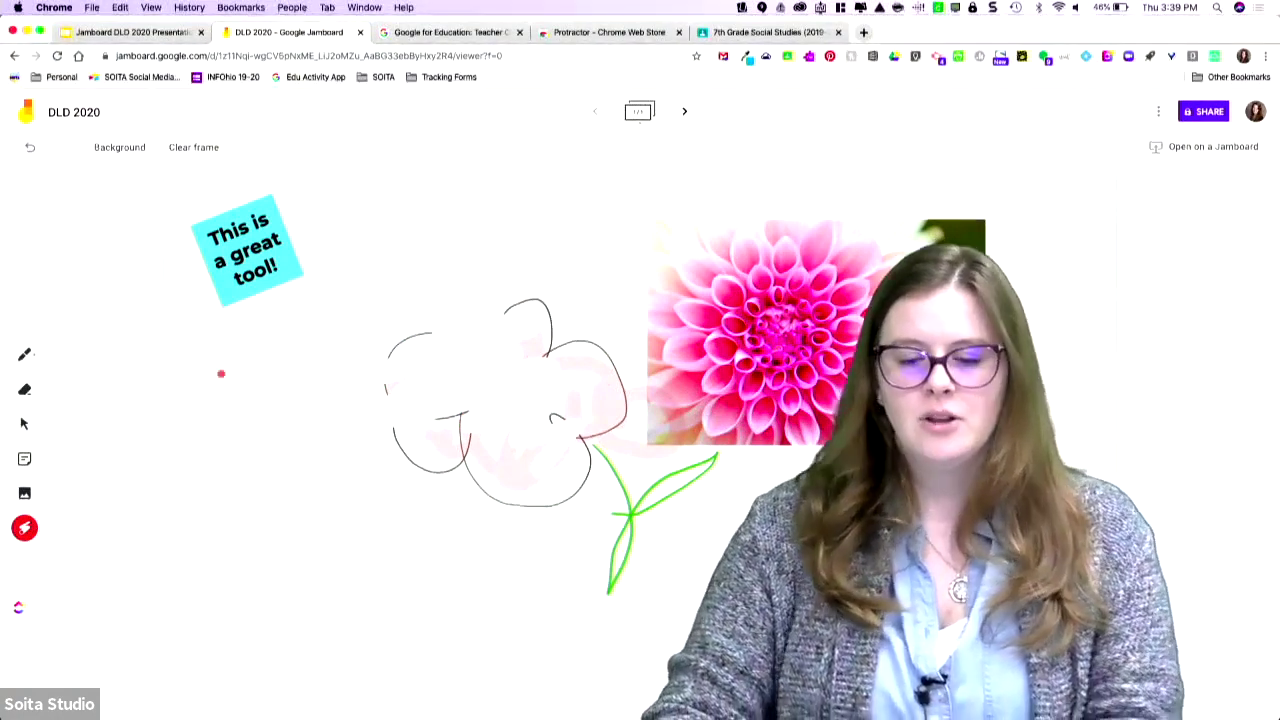
- Add a second frame and try two of the light background patterns on it
click(685, 113)
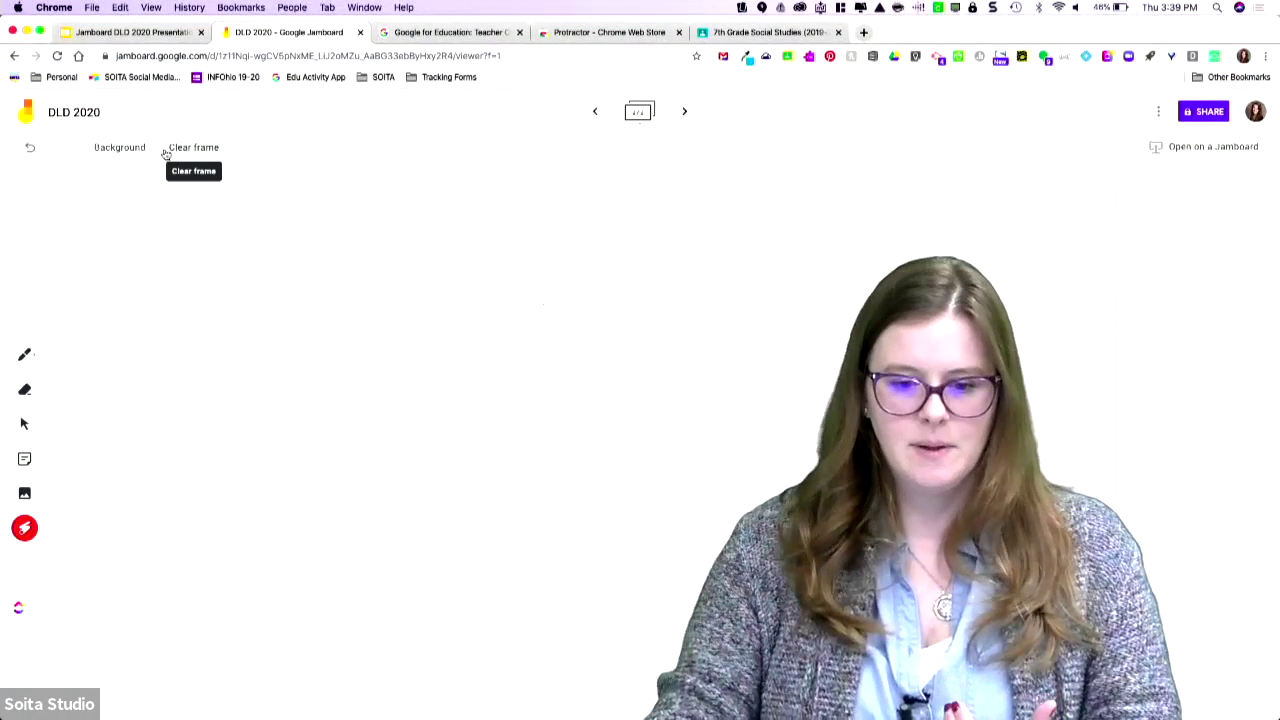
click(112, 152)
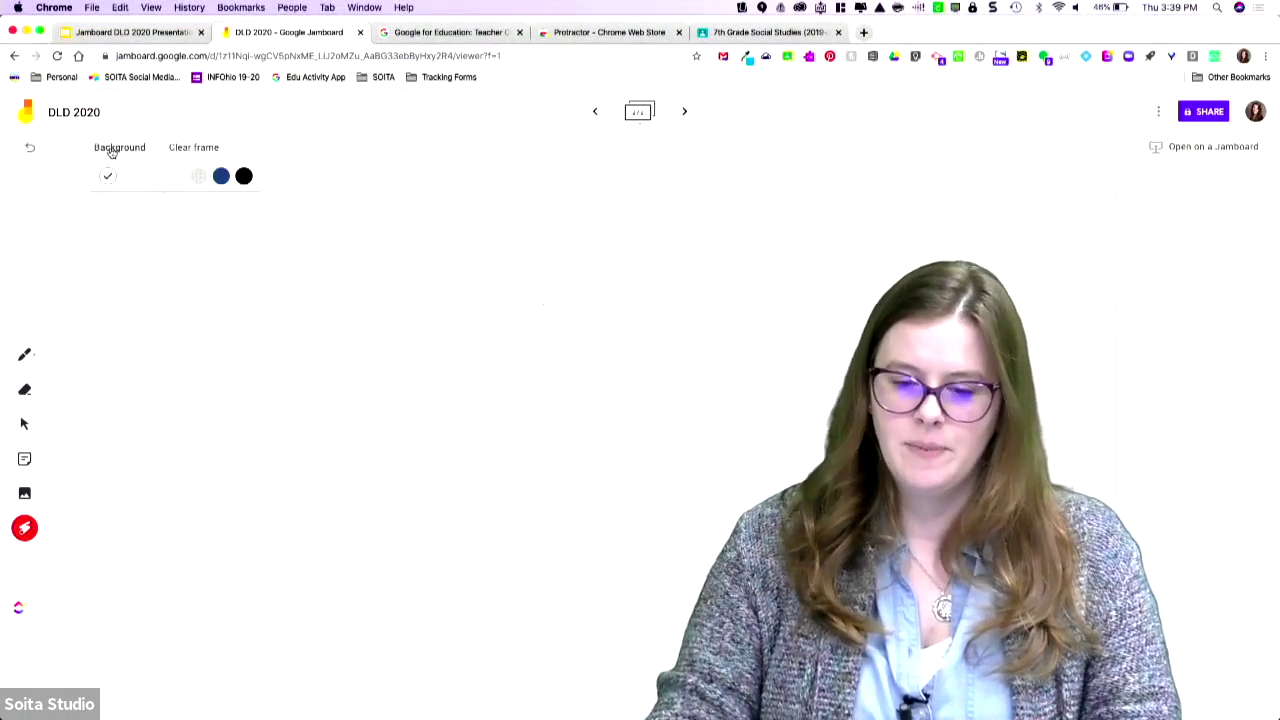
click(133, 184)
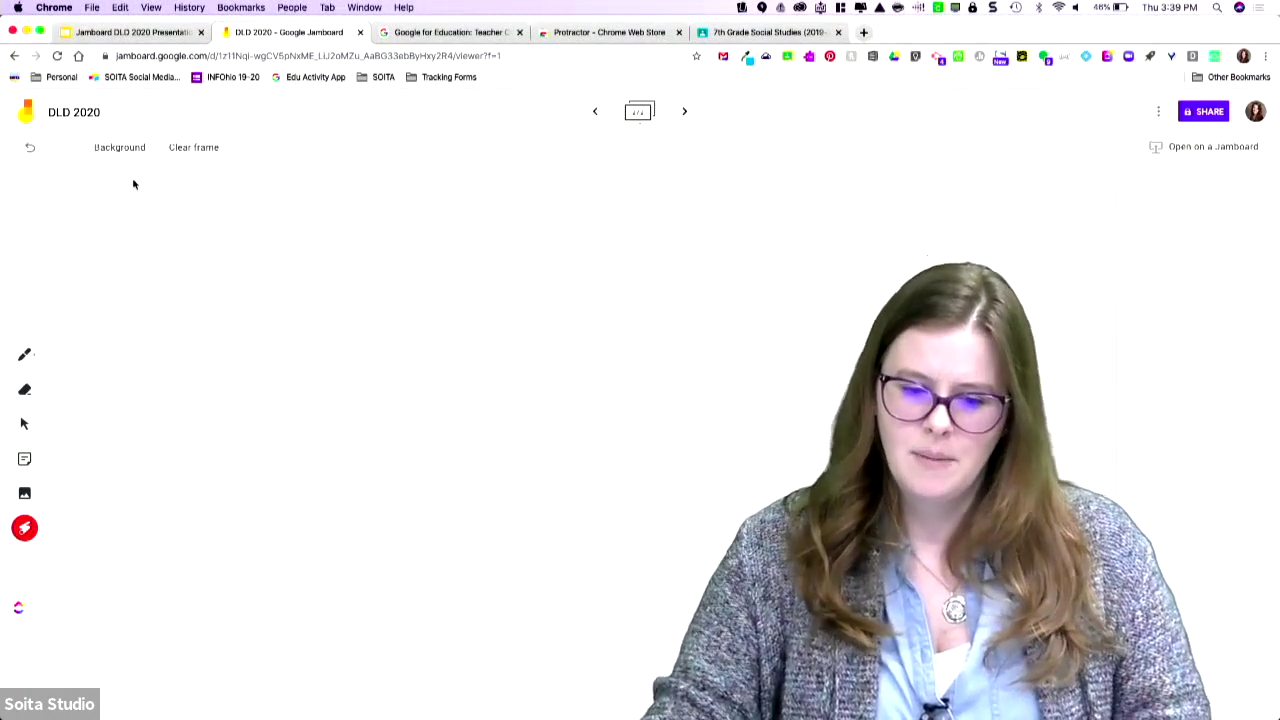
click(146, 155)
click(161, 182)
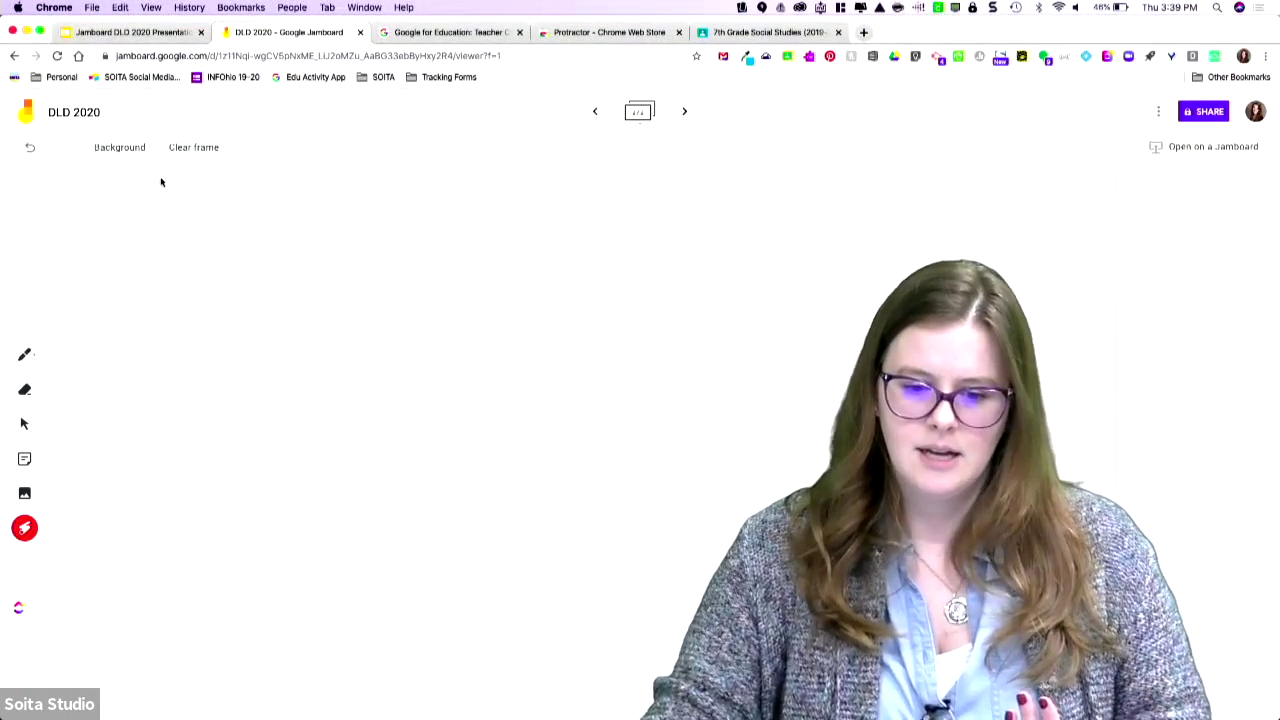
- Try another light background pattern and the dark blue background on the second frame, finishing with solid black
click(115, 152)
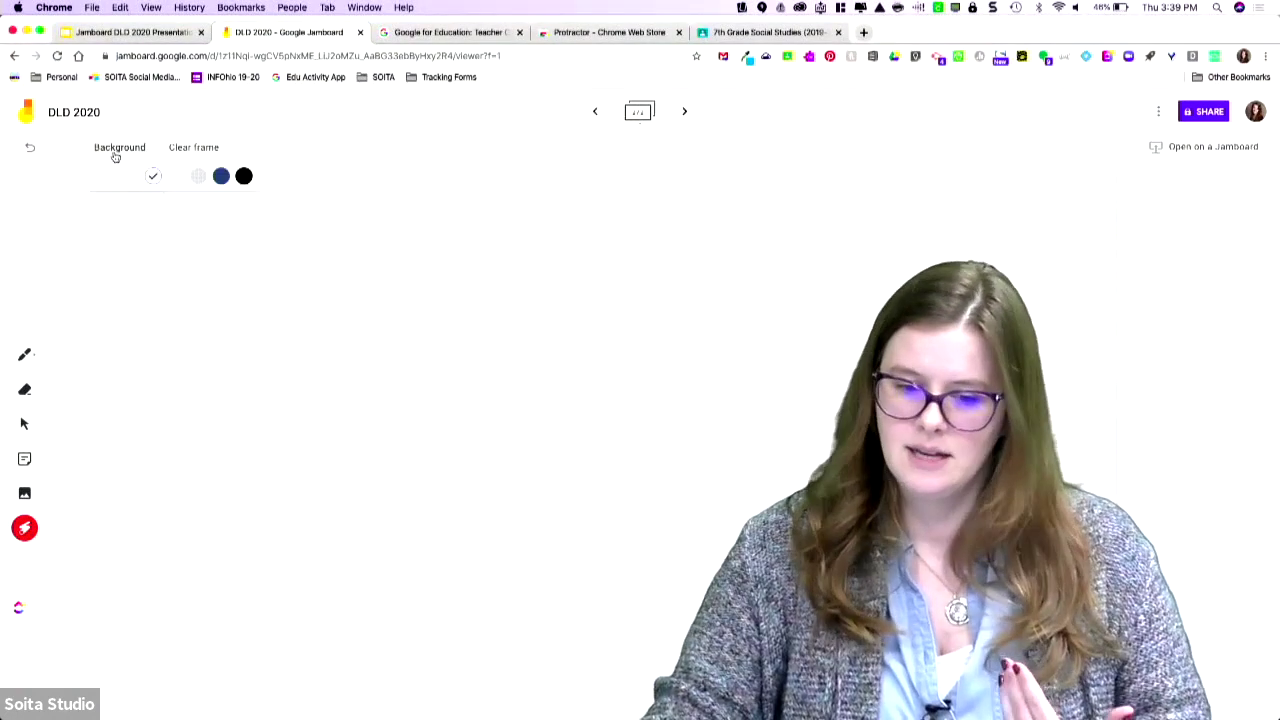
click(173, 177)
click(117, 150)
click(199, 174)
click(112, 148)
click(220, 175)
click(117, 150)
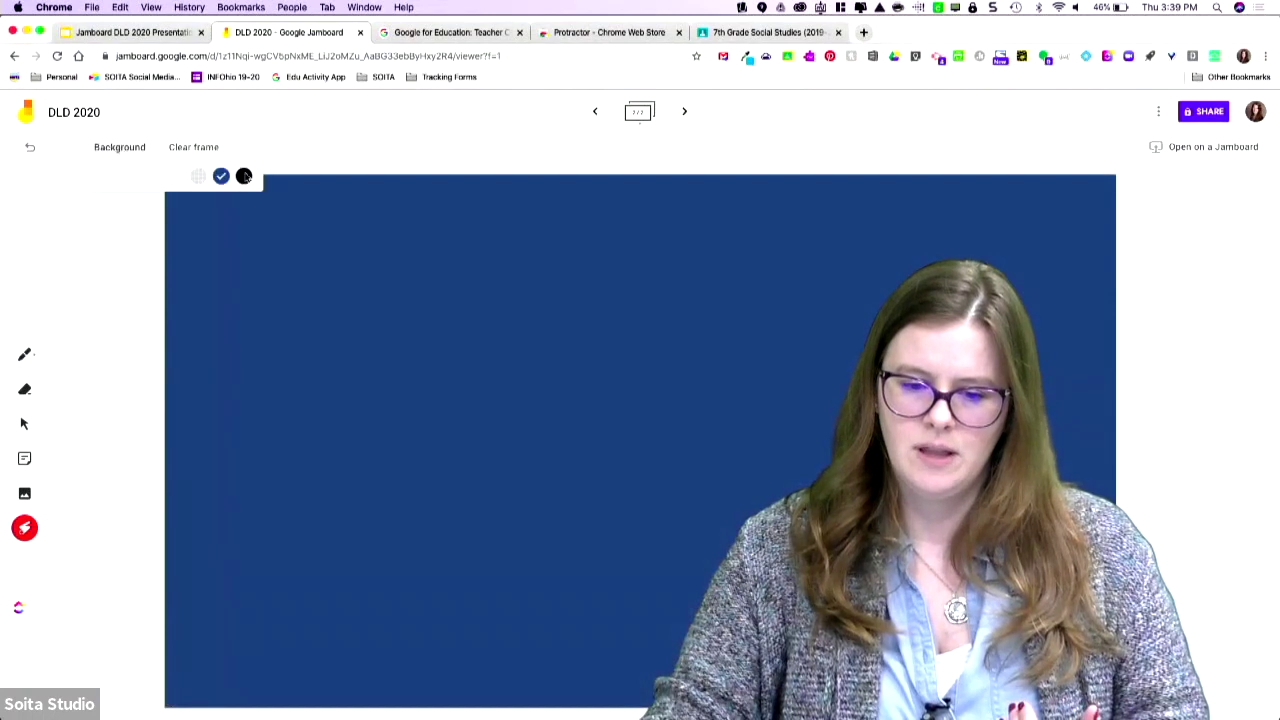
click(245, 175)
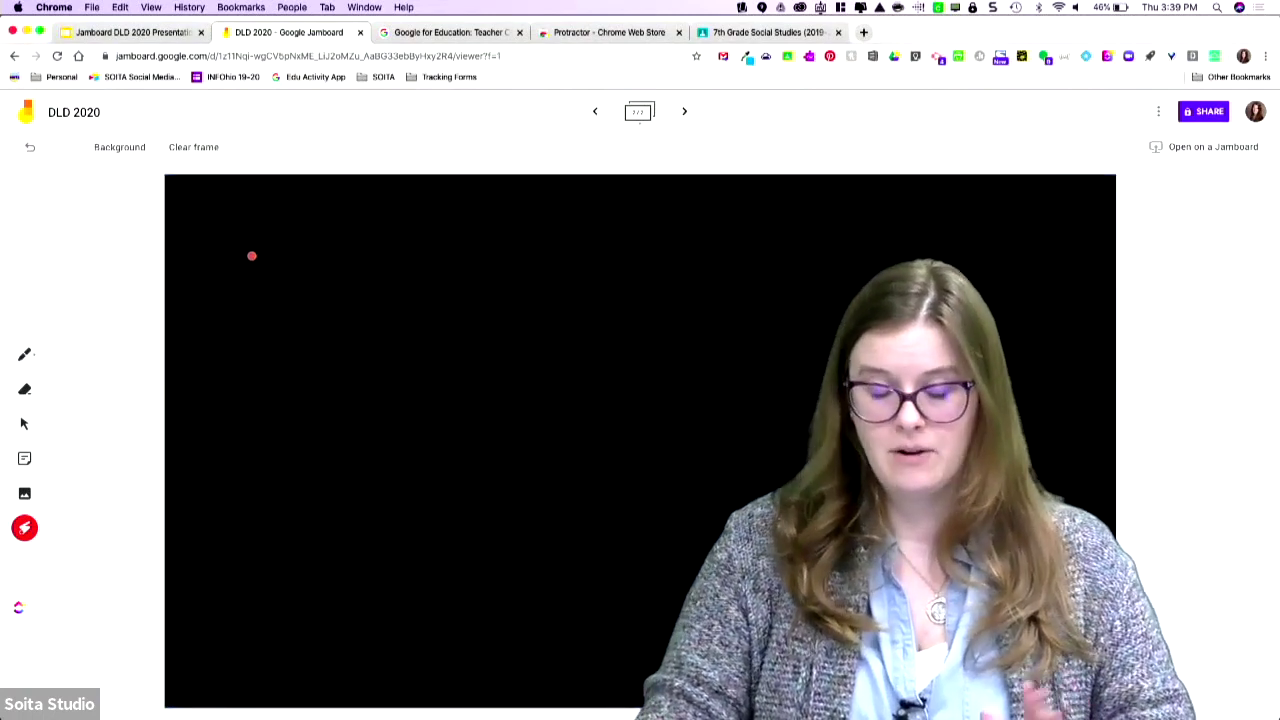
- Trace a temporary laser stroke across the black frame, look at the first frame and return to the second
mouse_move(277, 264)
mouse_down()
mouse_move(527, 335)
mouse_move(674, 316)
mouse_up()
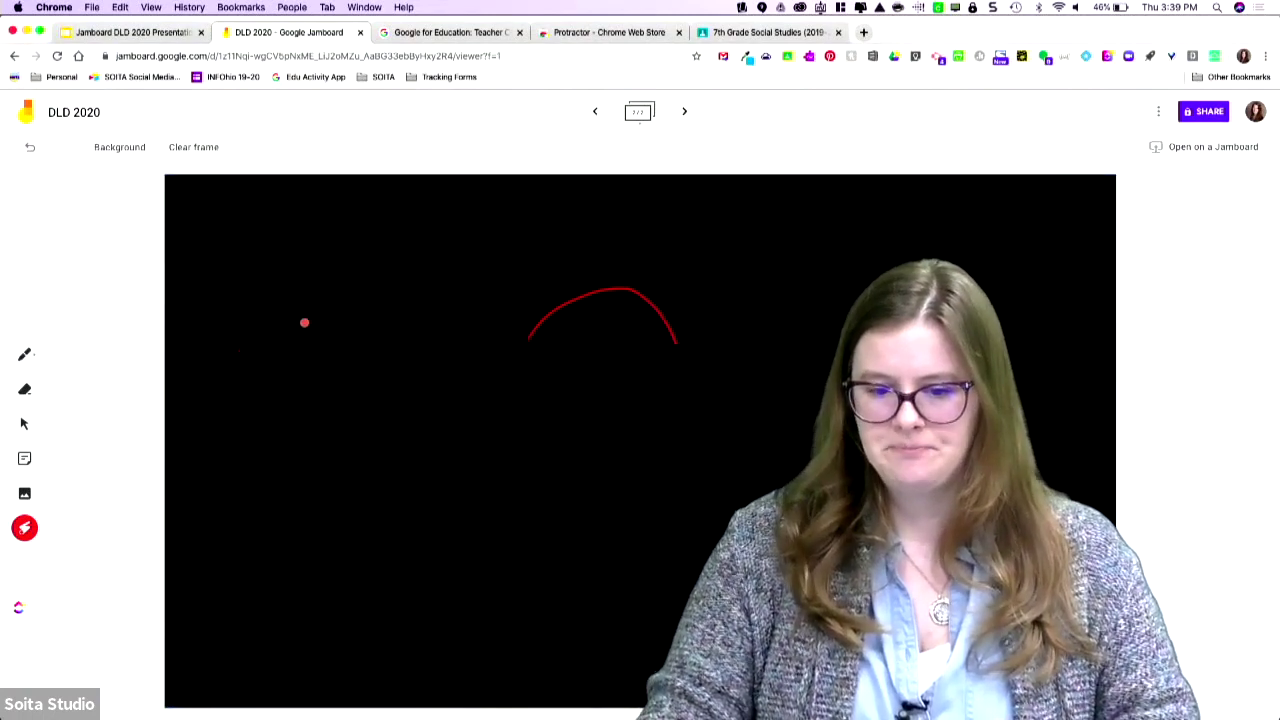
click(597, 112)
click(686, 115)
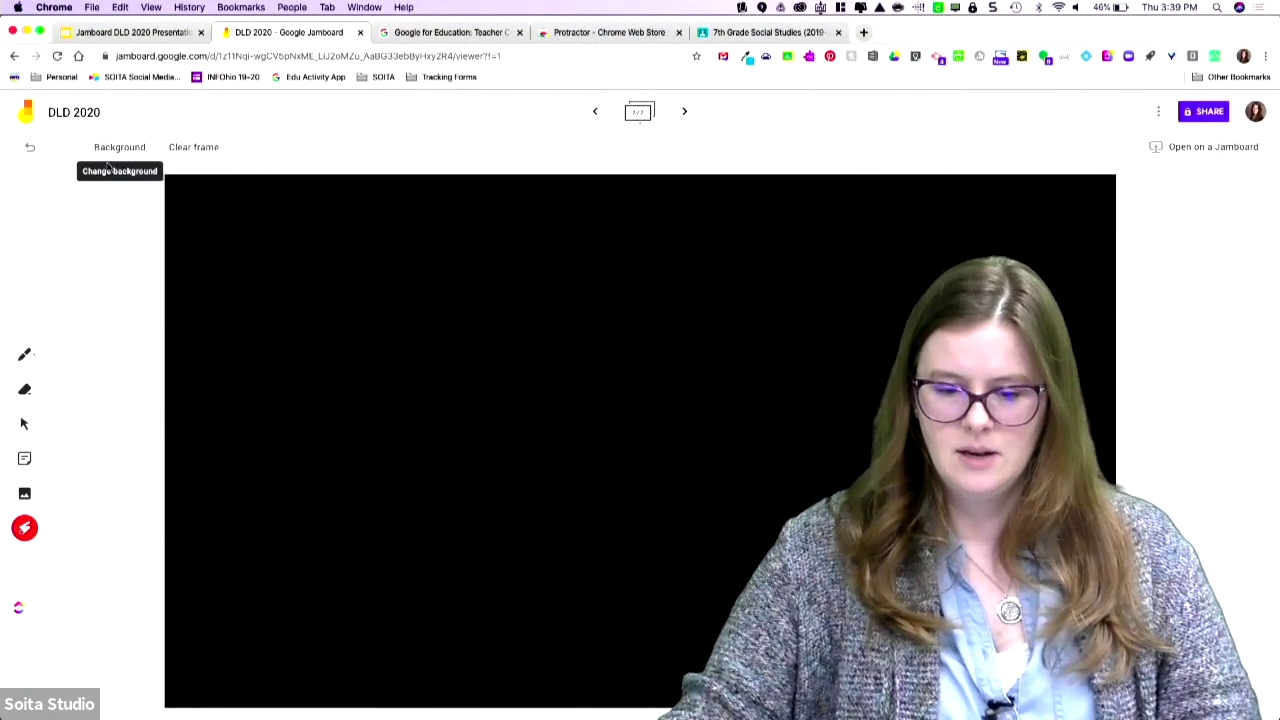
- Draw a looping yellow pen stroke on the black frame and clear the frame
click(25, 357)
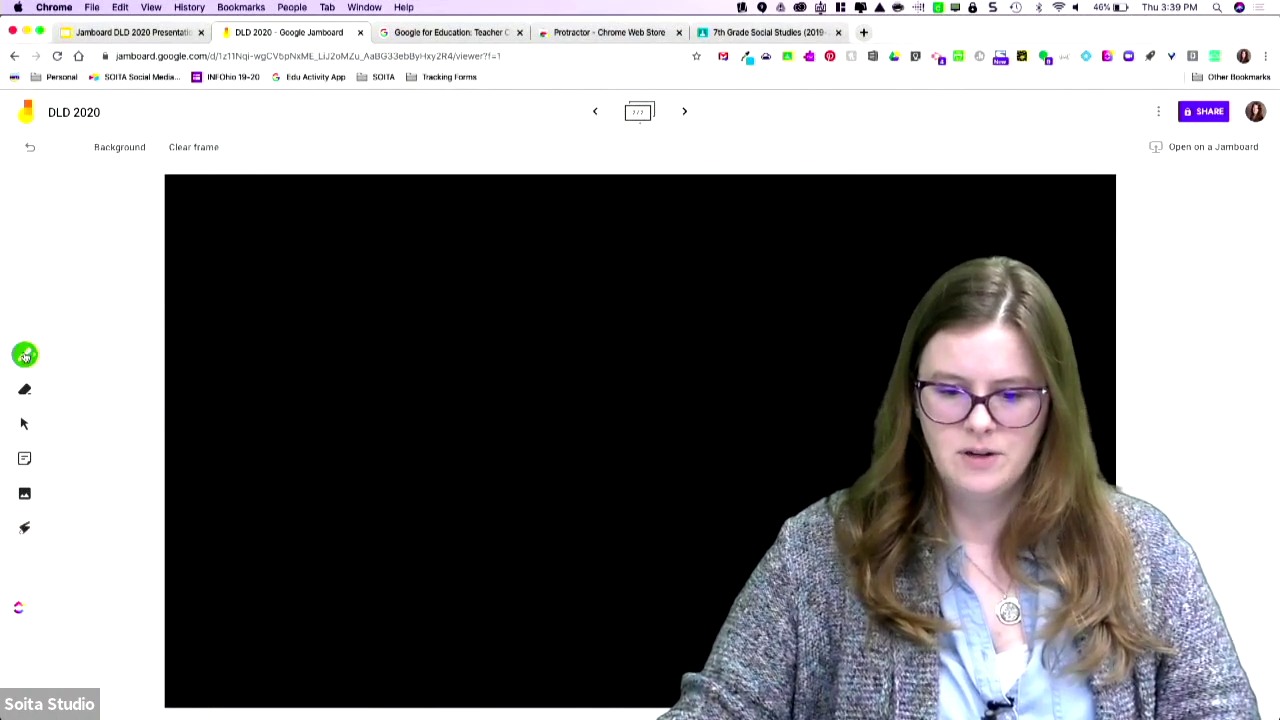
click(25, 355)
click(95, 418)
mouse_move(303, 294)
mouse_down()
mouse_move(486, 466)
mouse_move(704, 366)
mouse_up()
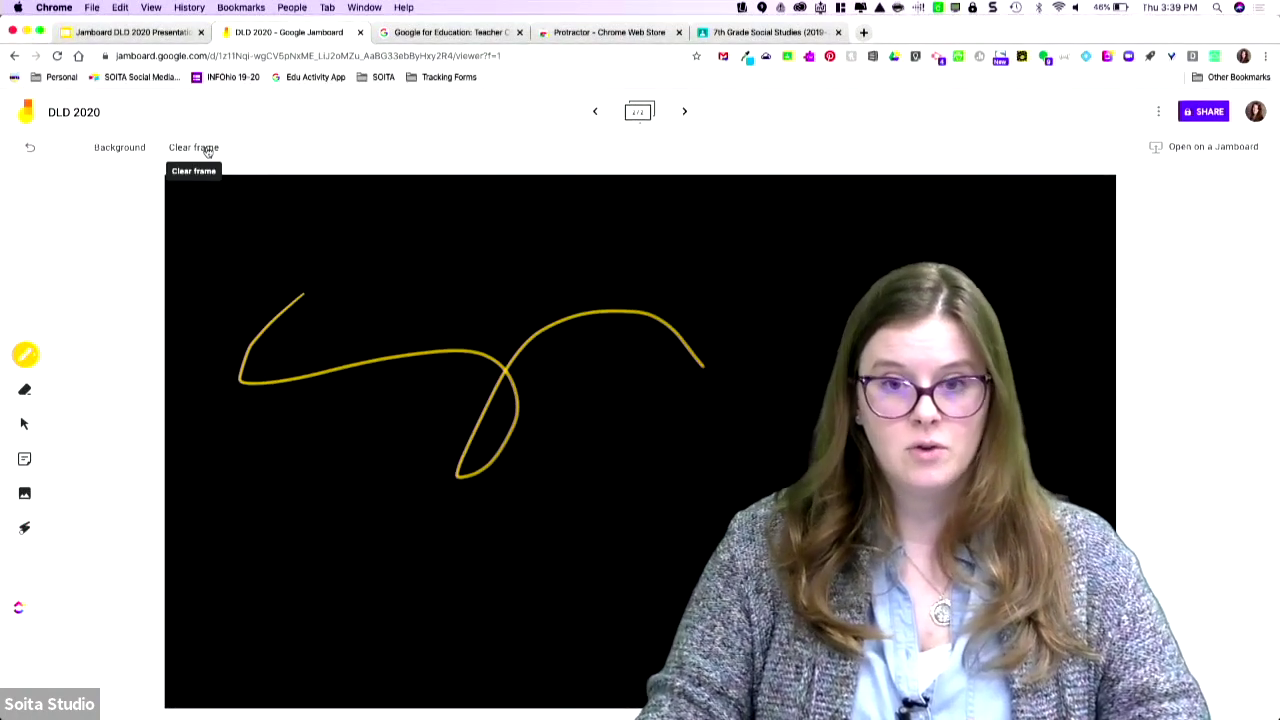
click(207, 150)
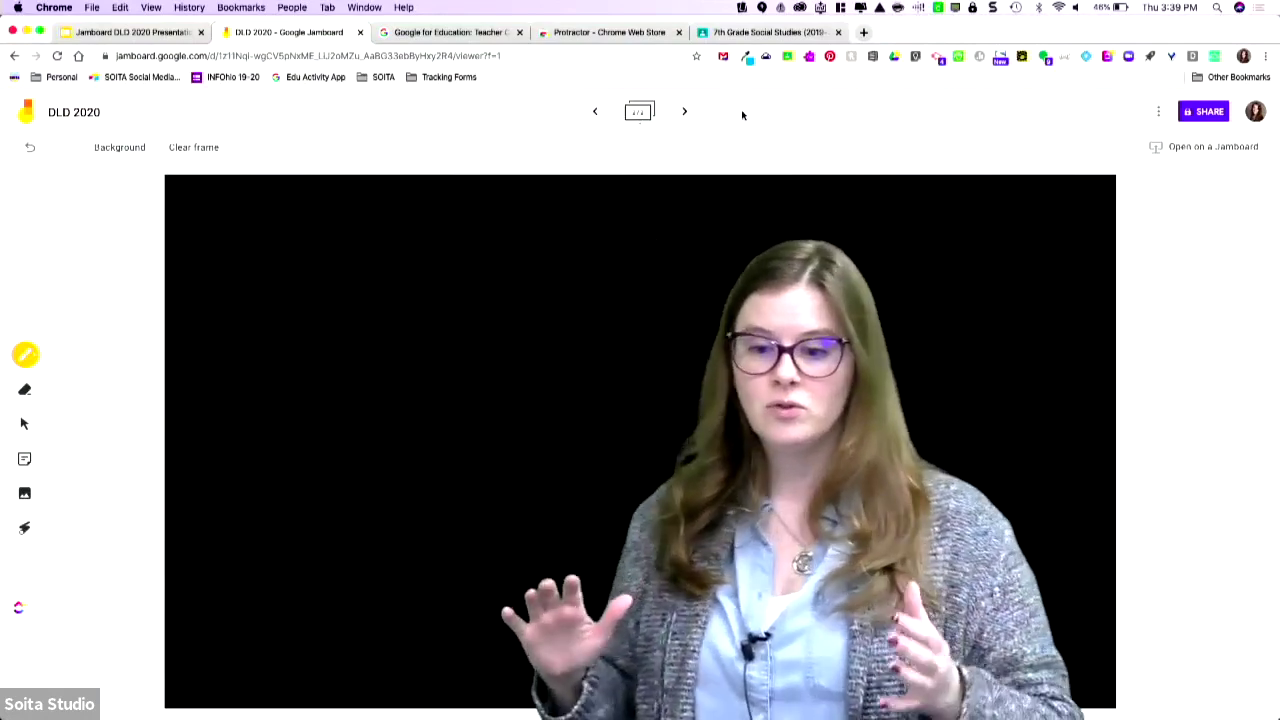
- Review the Jam's link sharing options, including Anyone with the link and its view or edit access, without saving changes
click(1213, 118)
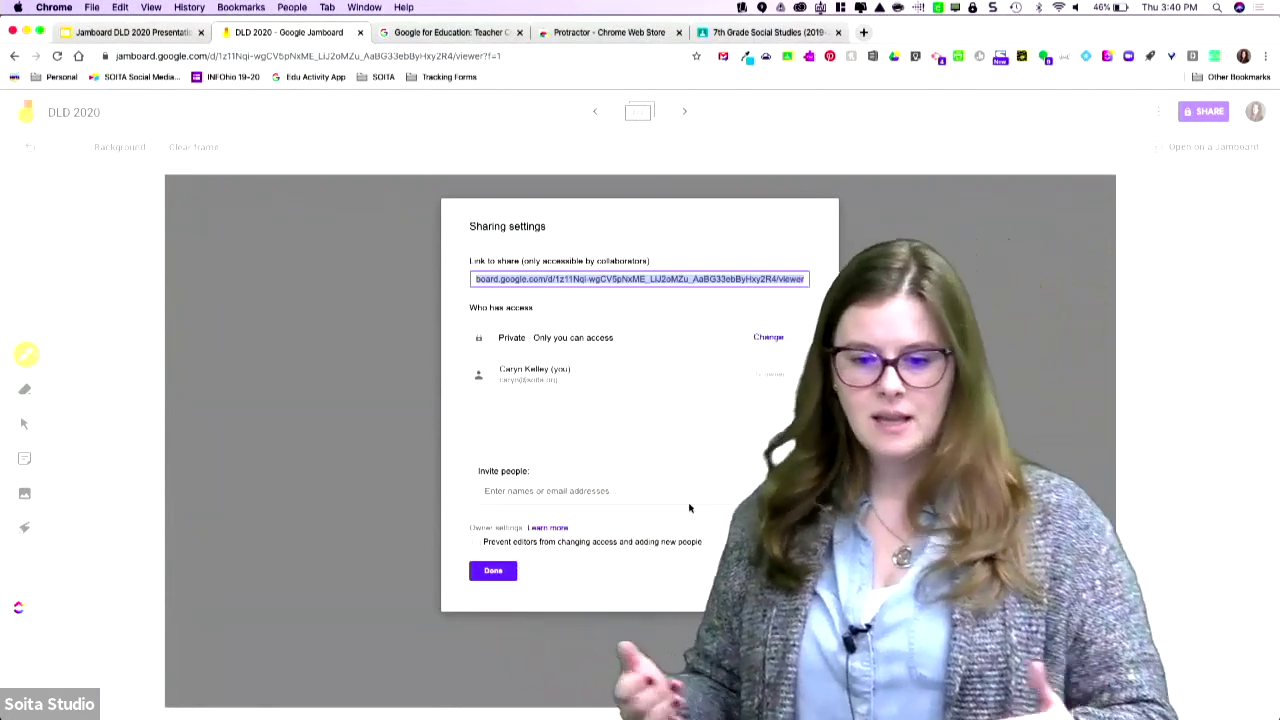
click(776, 340)
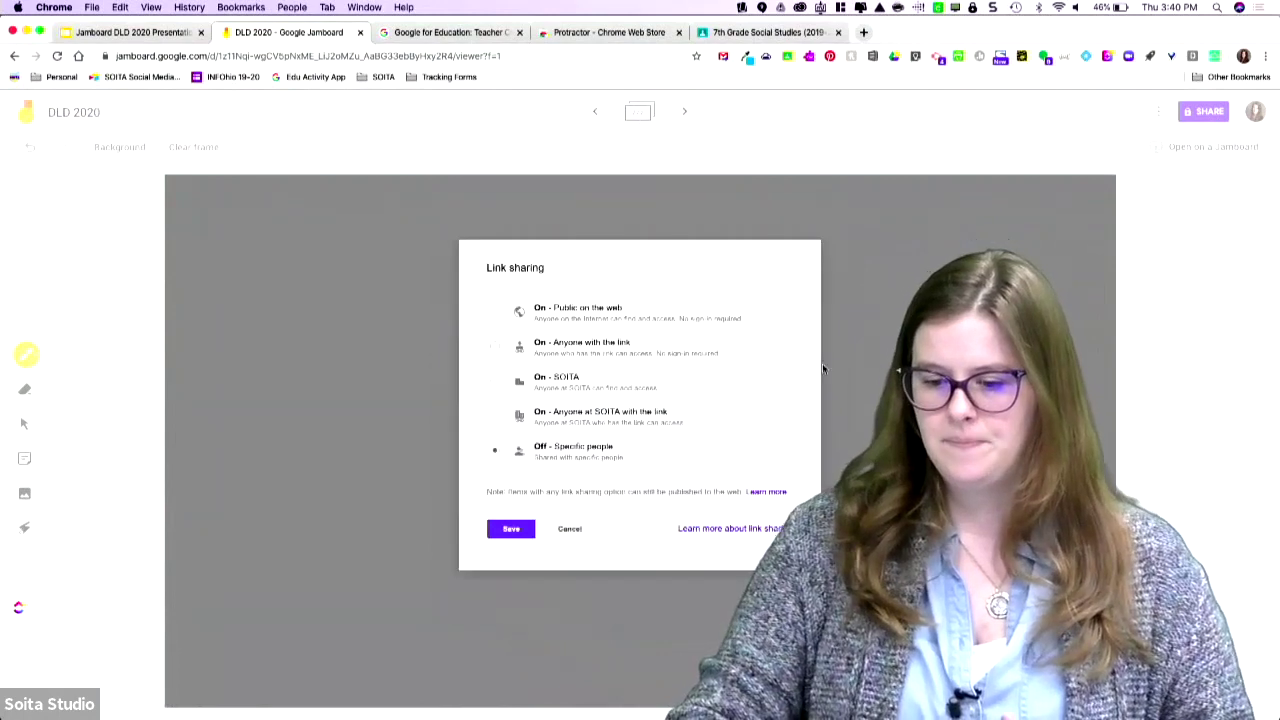
click(627, 360)
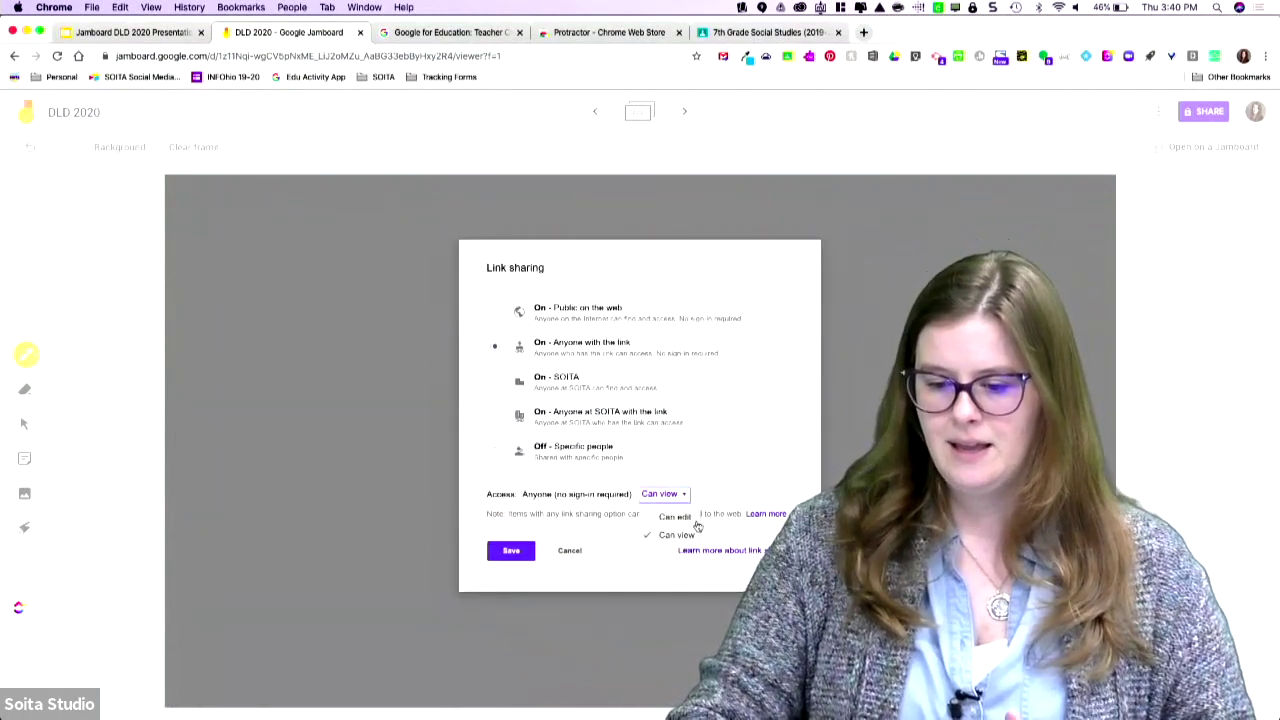
click(580, 553)
click(494, 571)
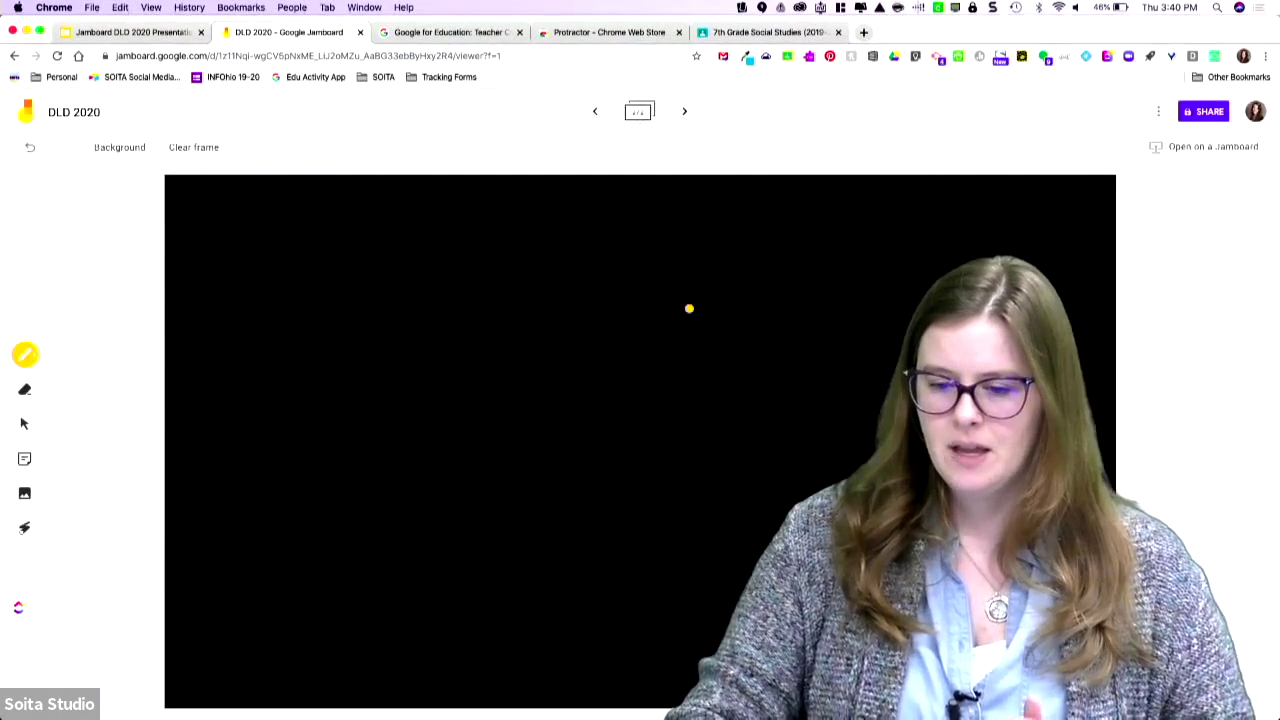
- Switch to Google Classroom and create an assignment titled "DLD Jamboard Demo" in the 7th Grade Social Studies class
click(765, 32)
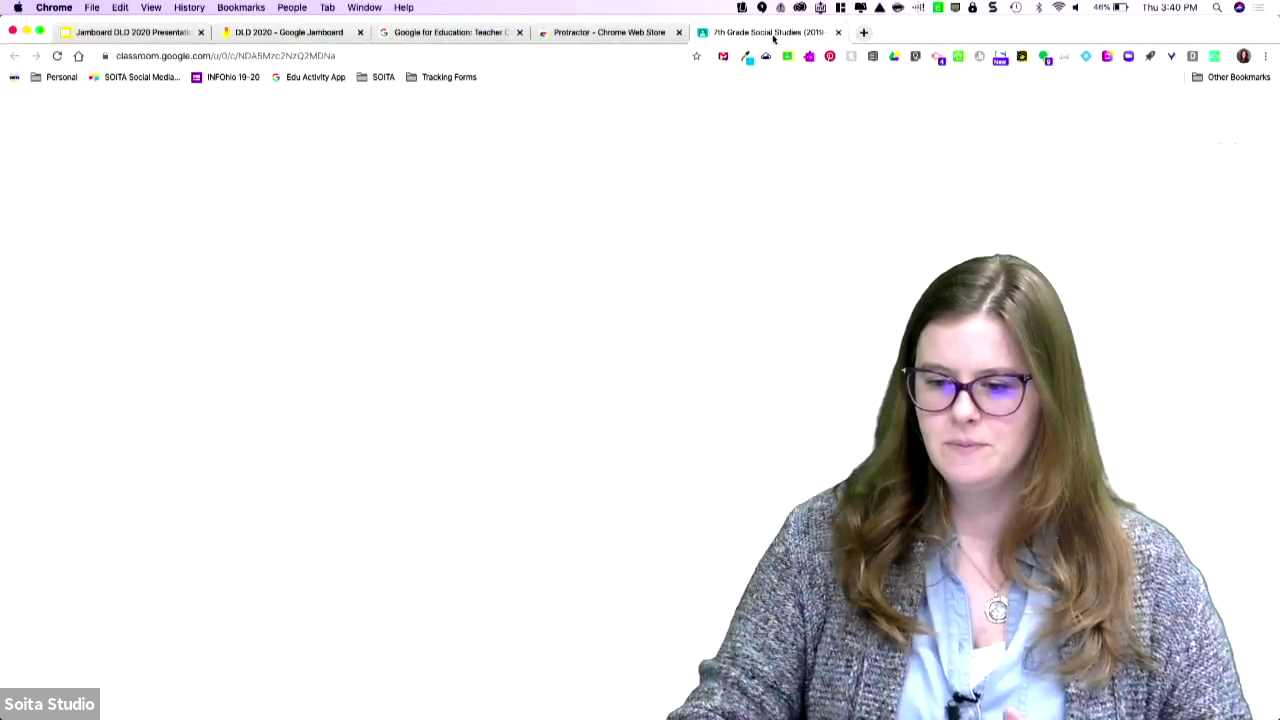
mouse_move(690, 278)
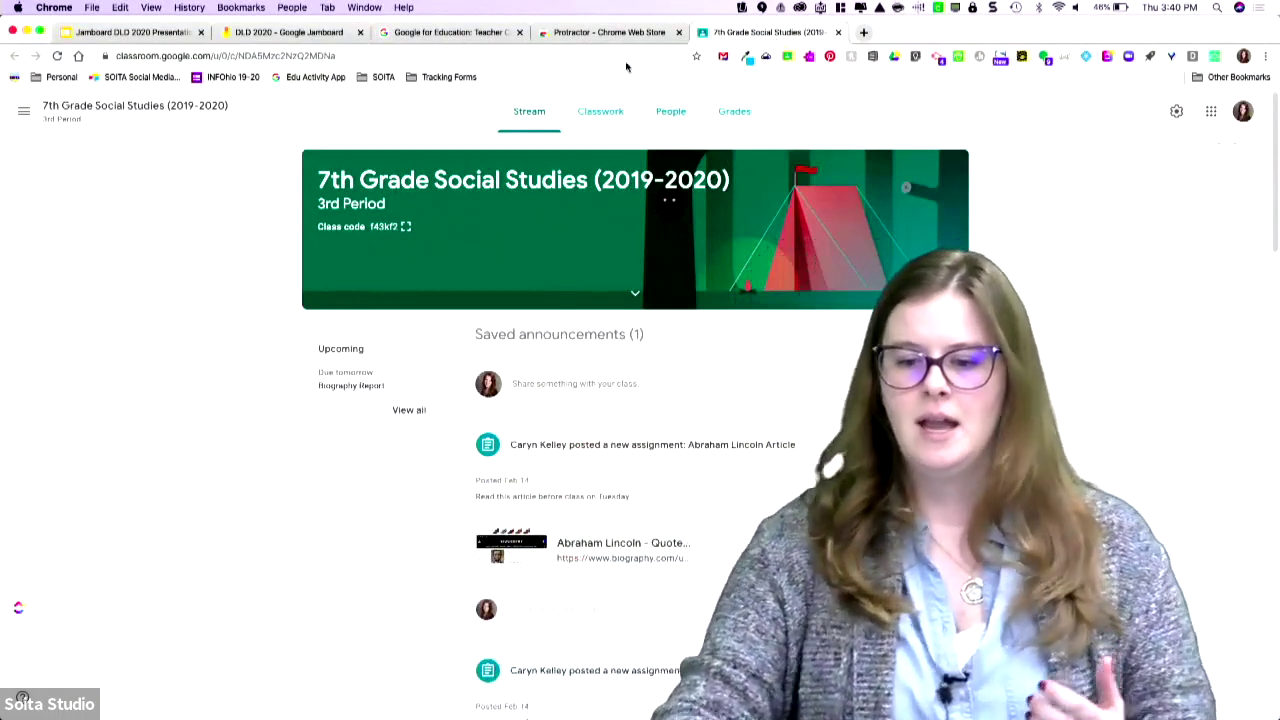
click(605, 114)
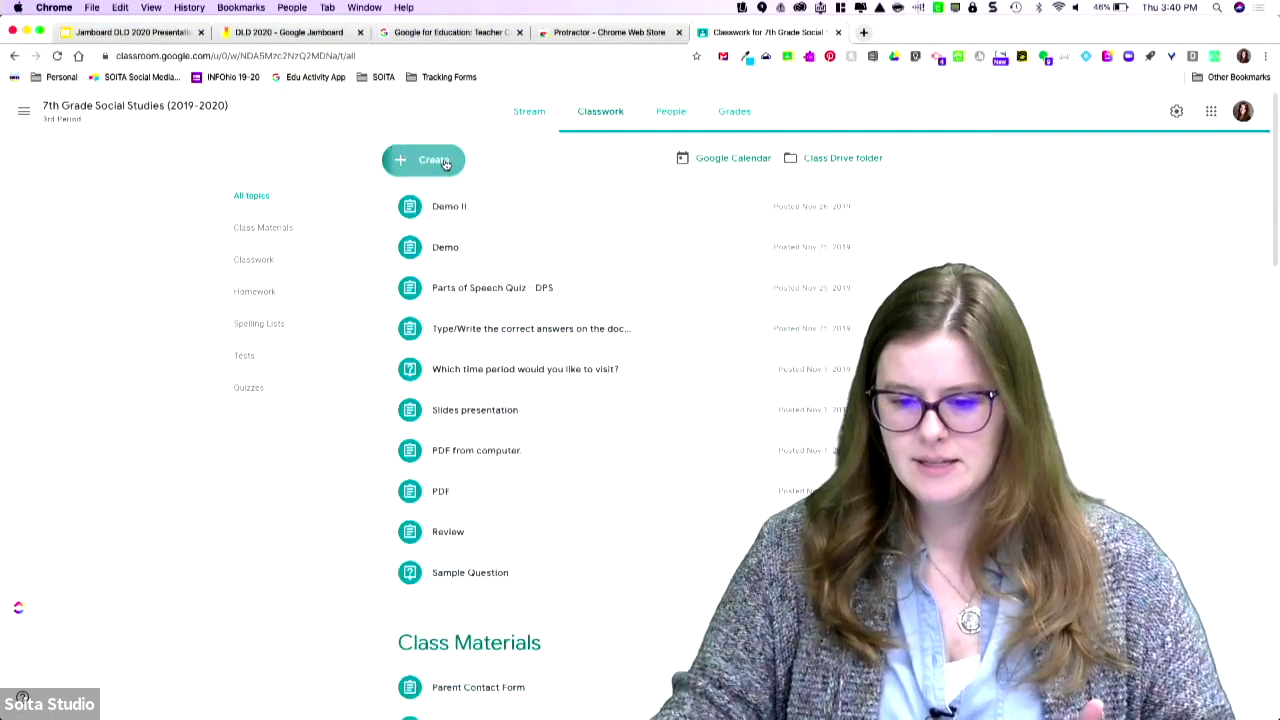
click(446, 162)
click(434, 199)
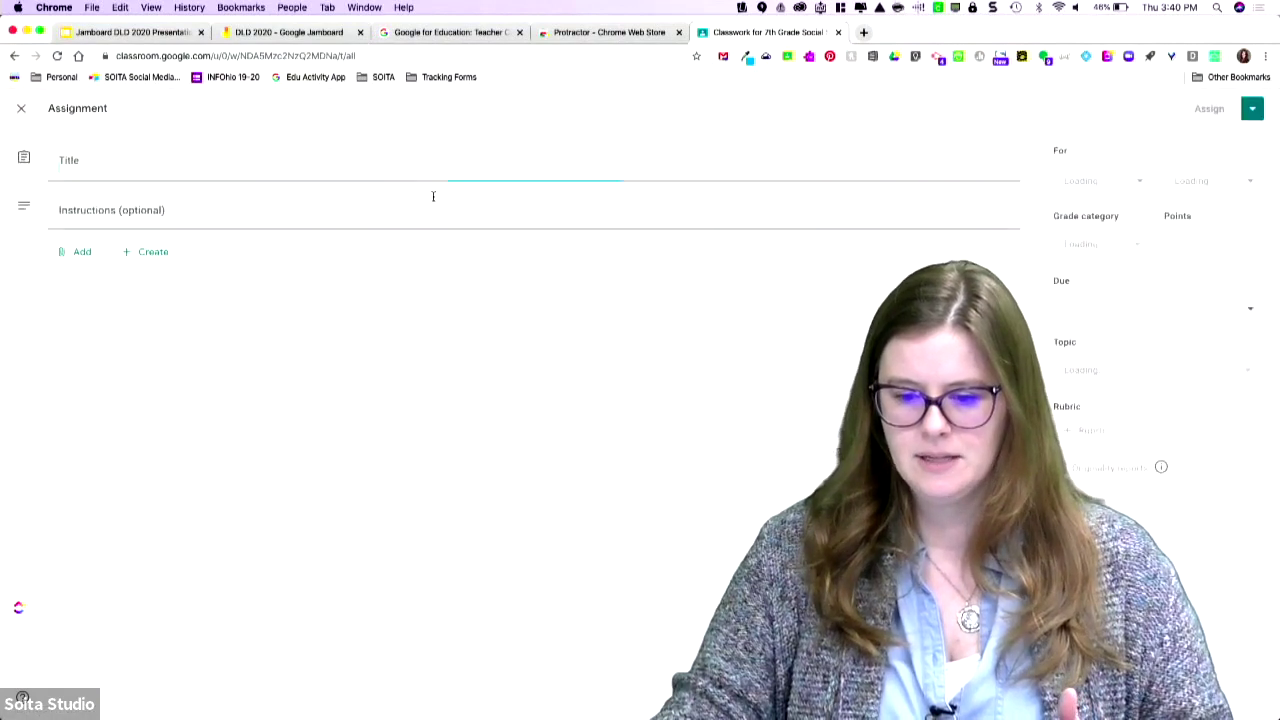
text(DLD Jamboard Demo)
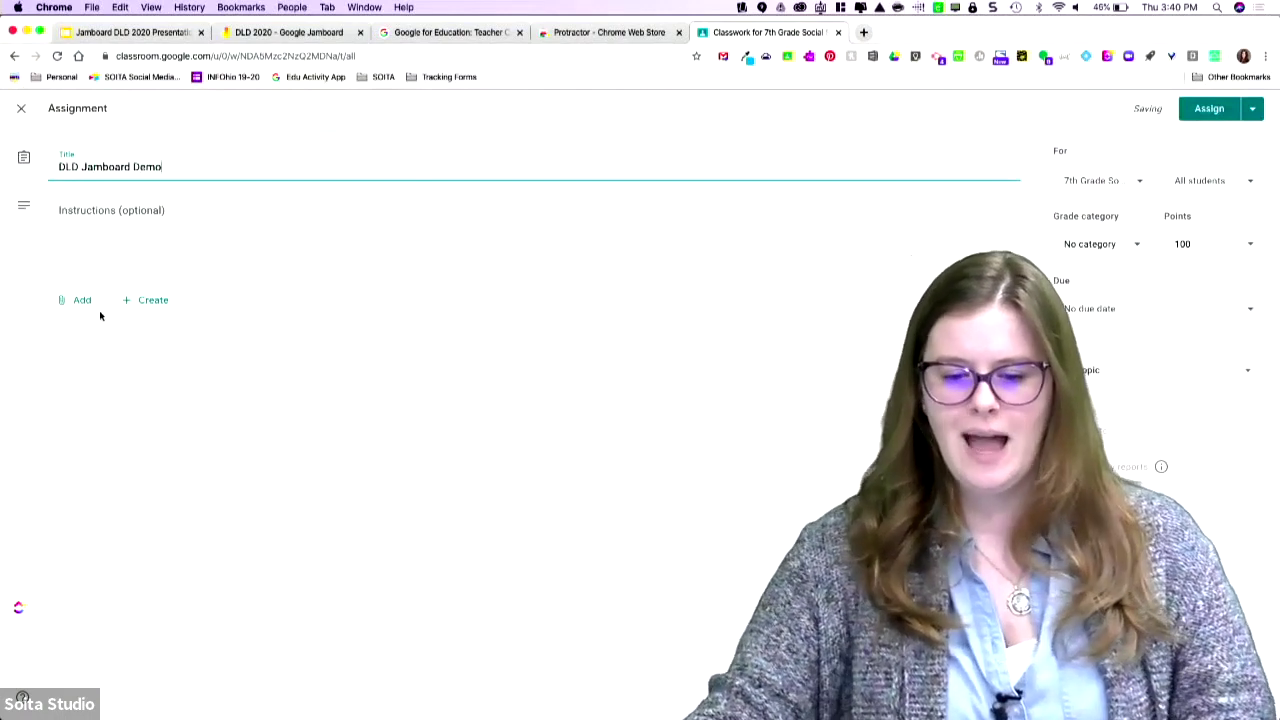
- Attach the DLD 2020 Jam from Google Drive to the assignment
click(91, 302)
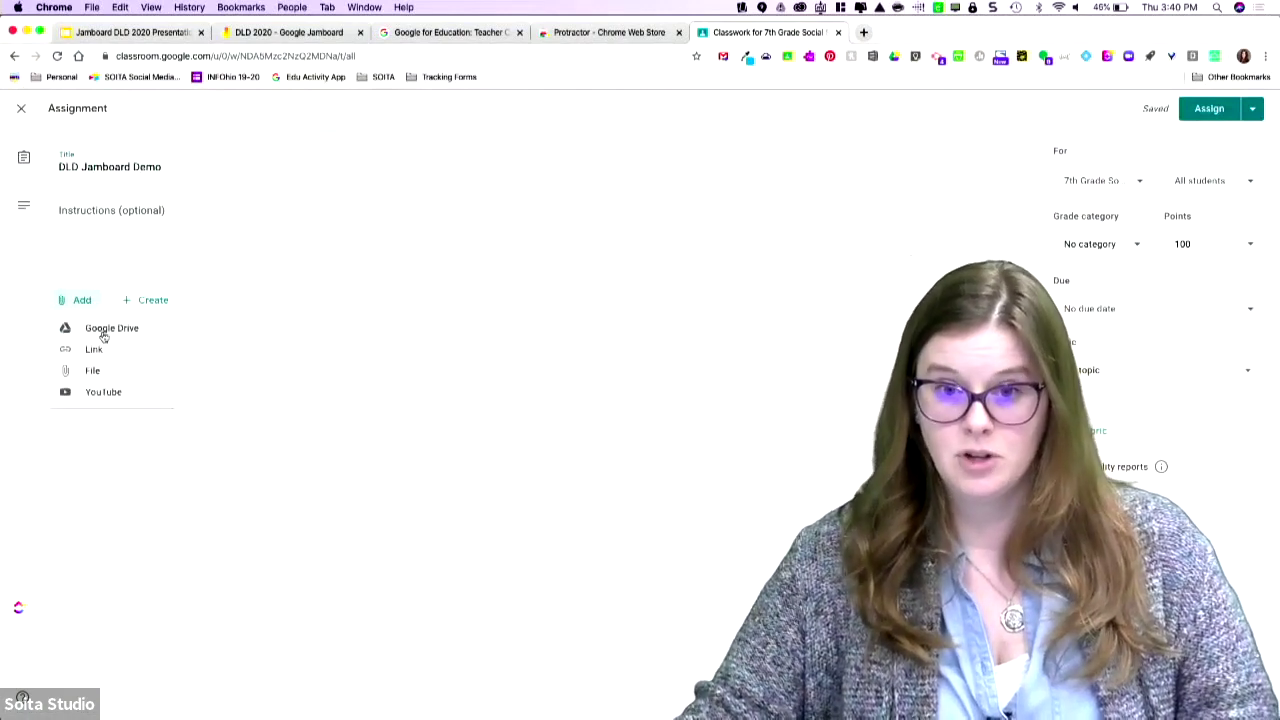
click(103, 331)
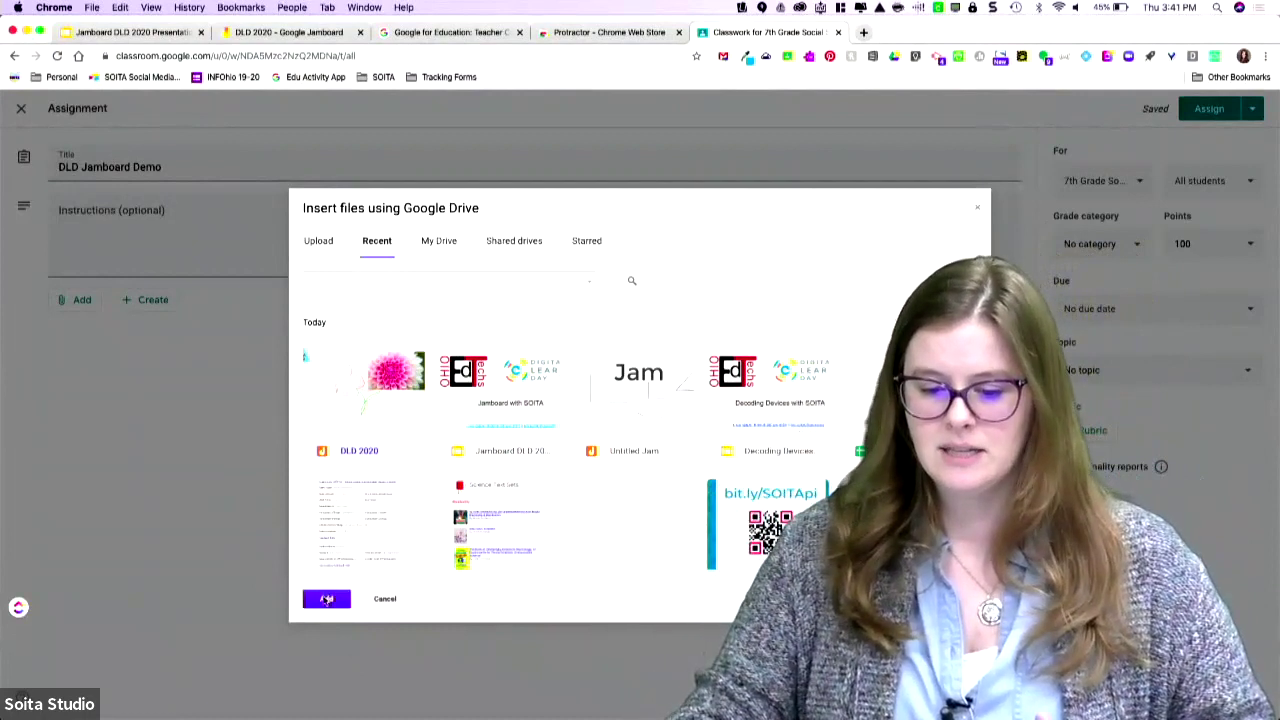
click(326, 598)
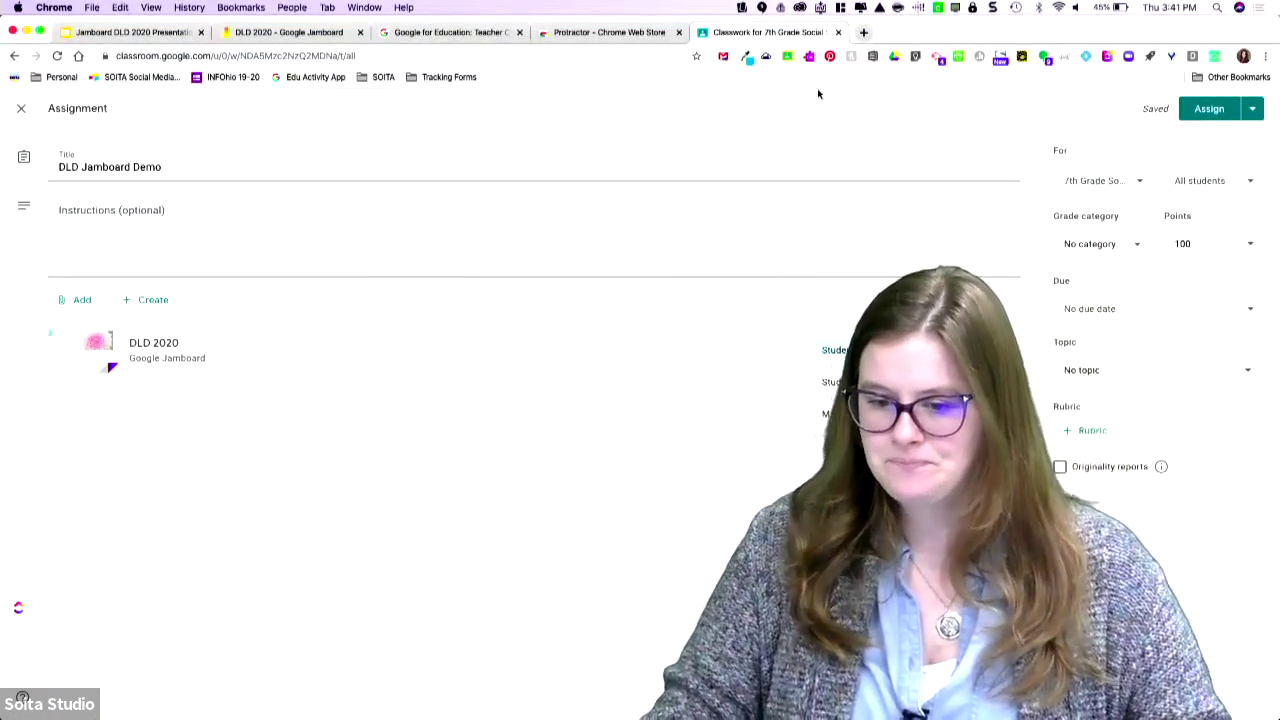
- Return to the Jam, add a blank third frame and open Reflector 2 to show the mirrored iPhone screen
click(323, 33)
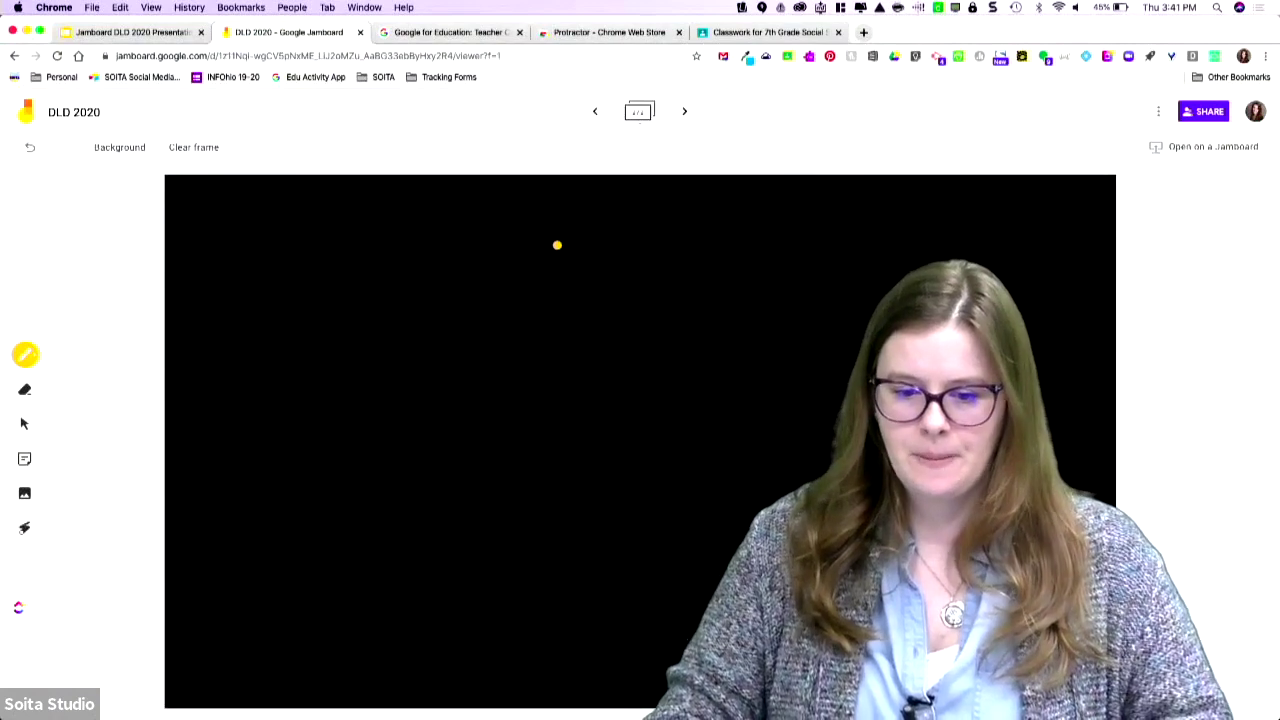
click(685, 113)
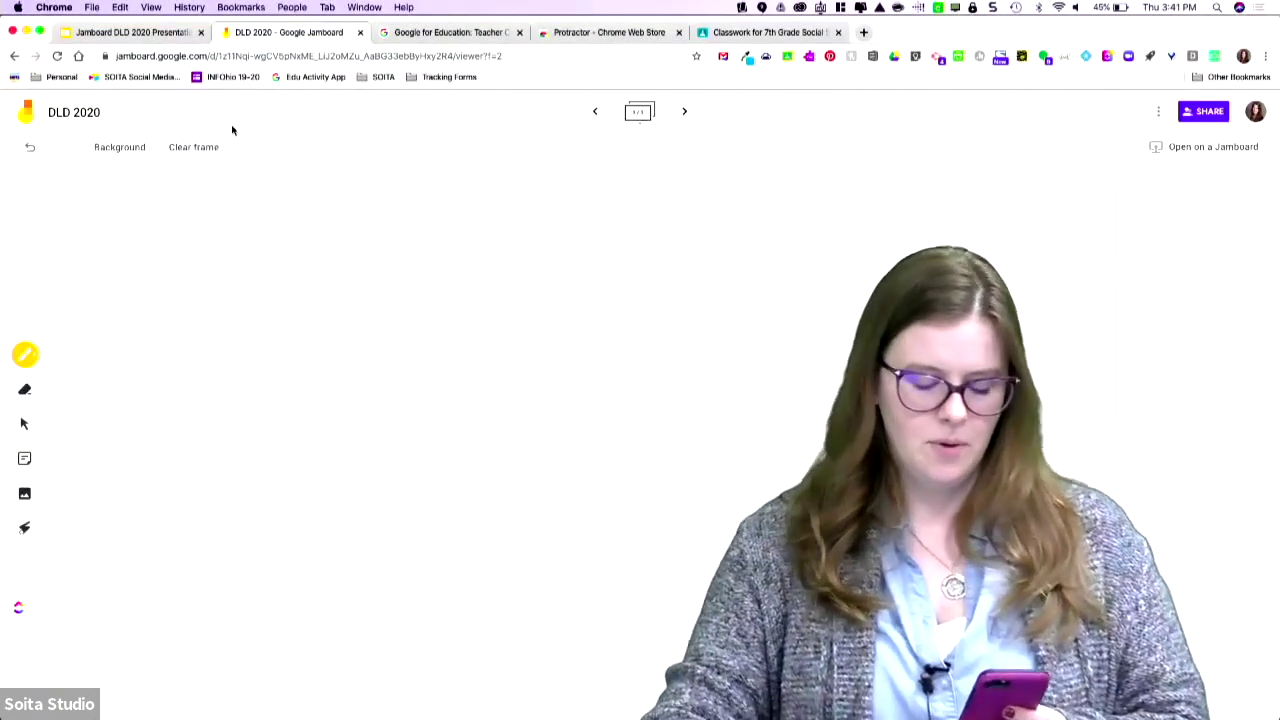
mouse_move(2, 368)
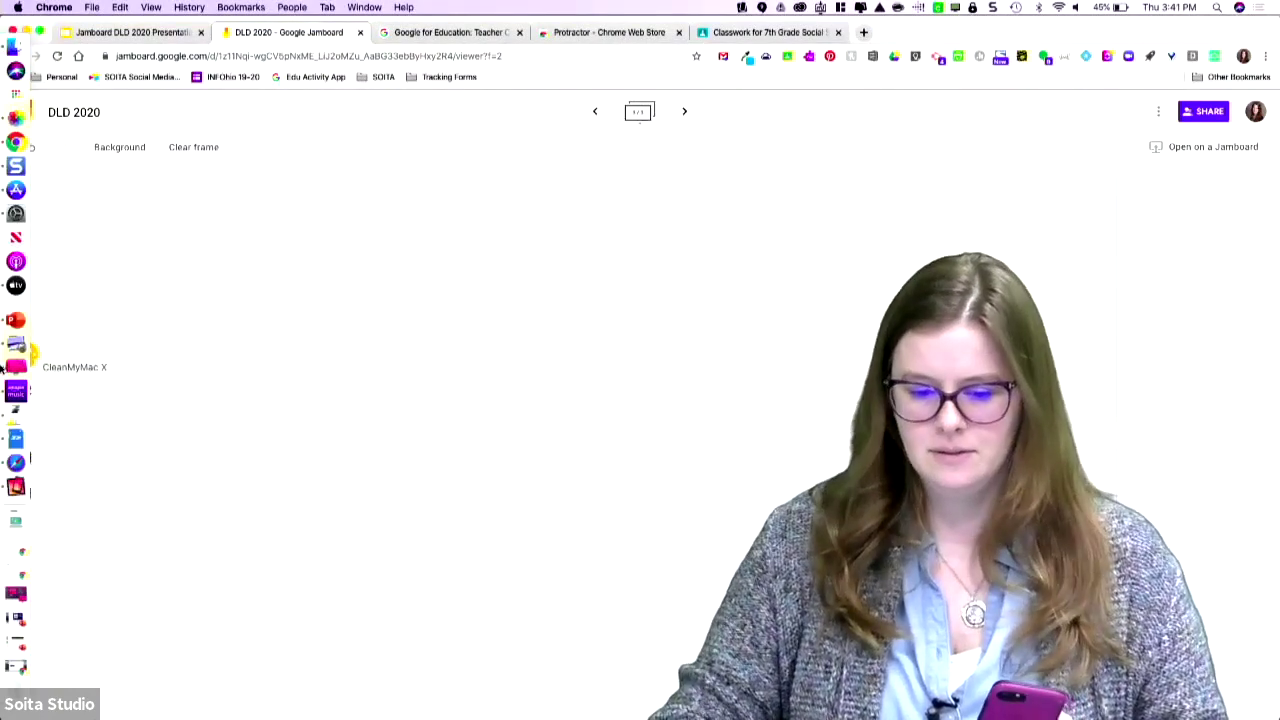
click(15, 488)
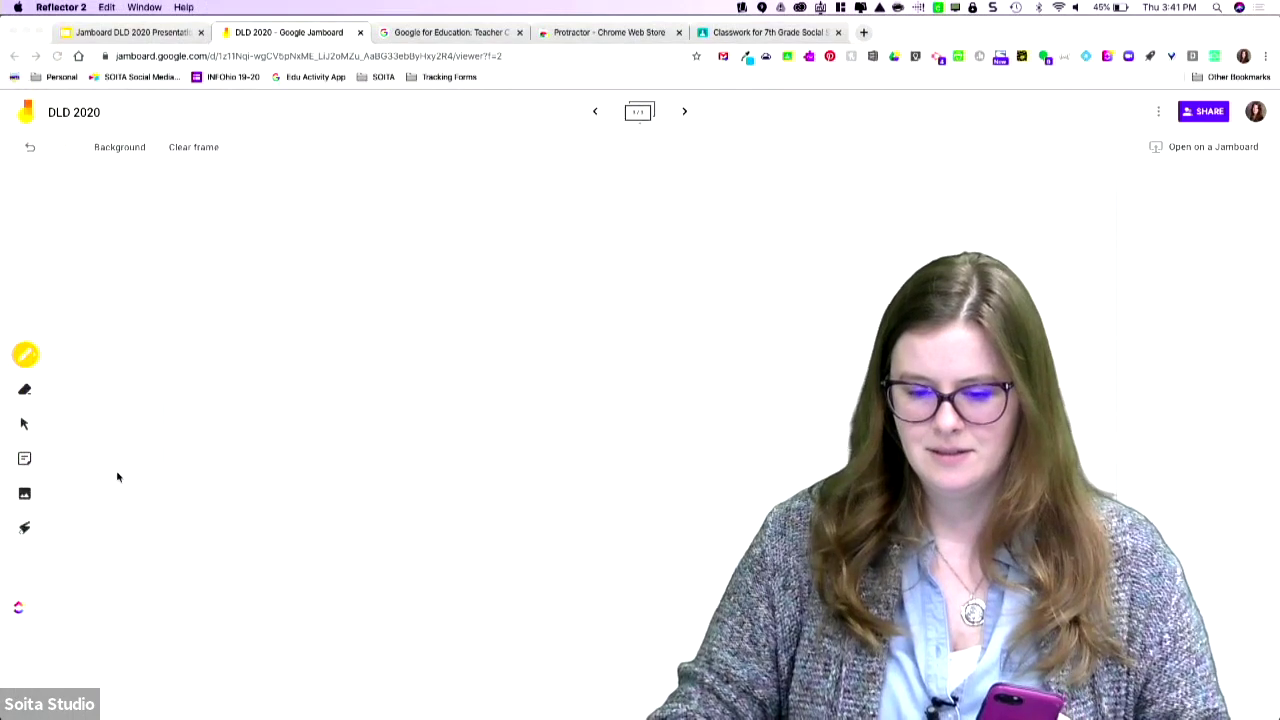
mouse_move(3, 480)
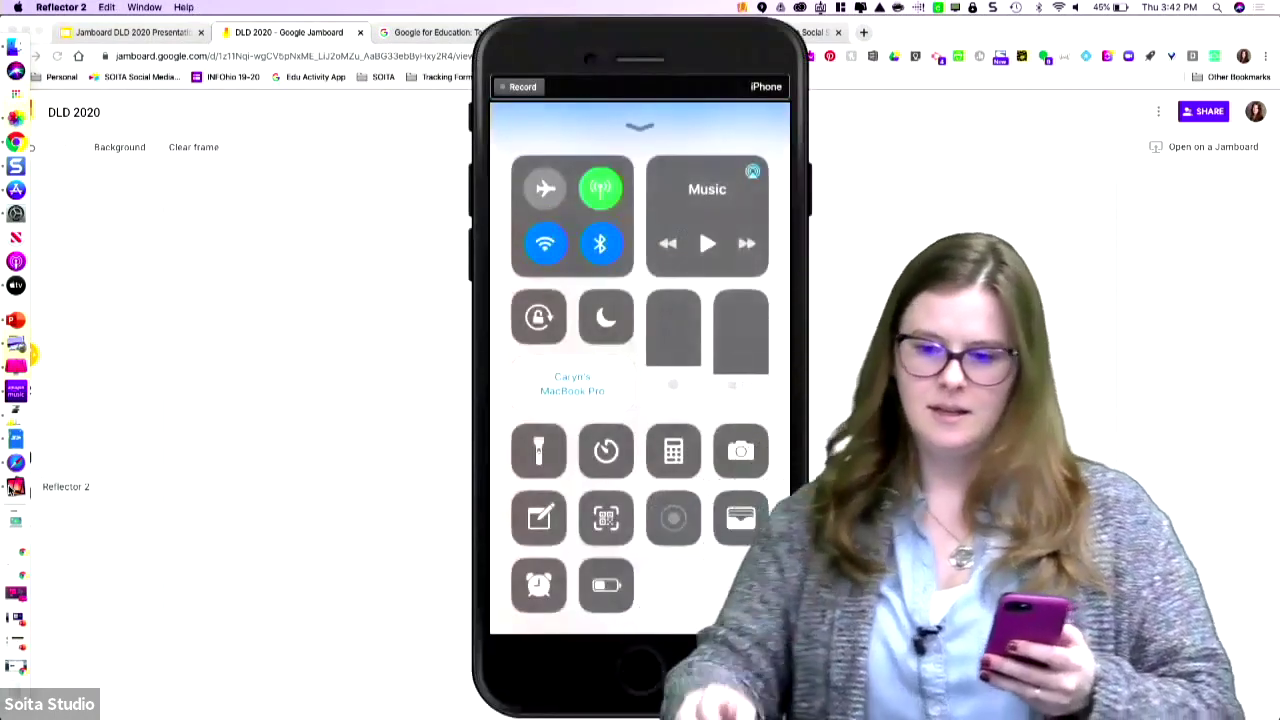
drag(703, 59, 1102, 66)
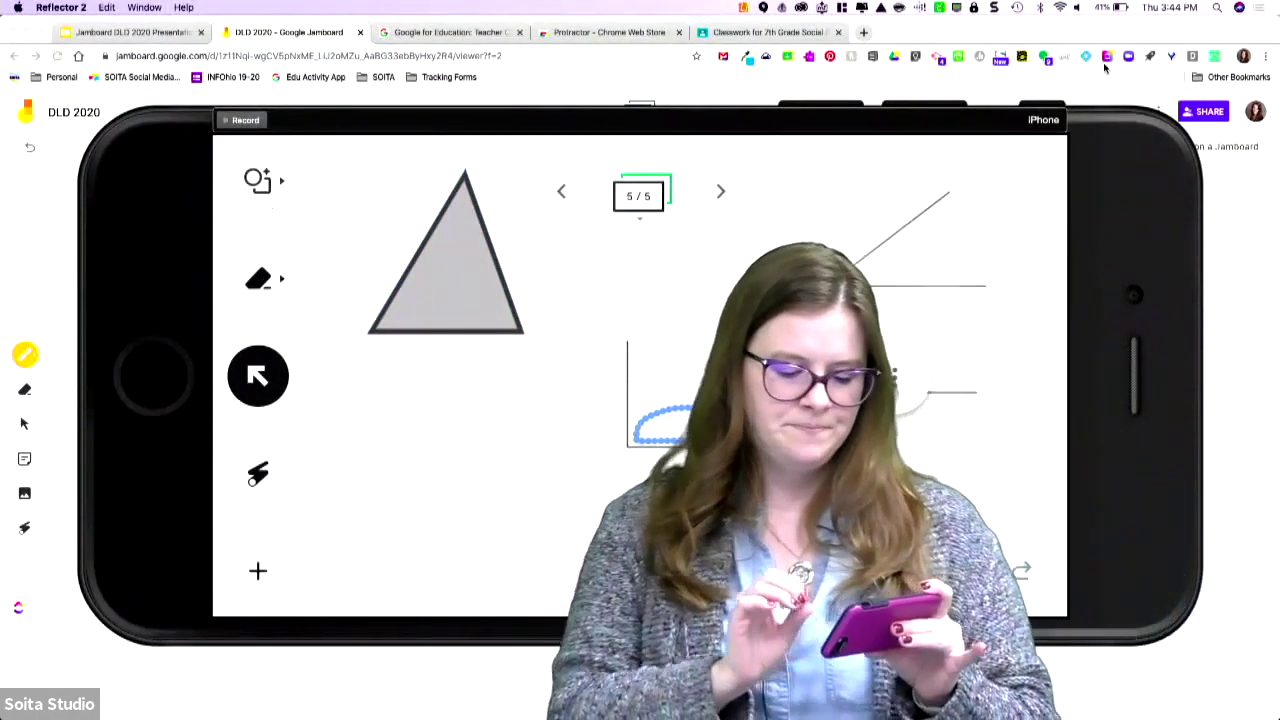
- Return to the Jam in Chrome, go to the fifth frame and move the gray triangle further left of the angles
click(1251, 229)
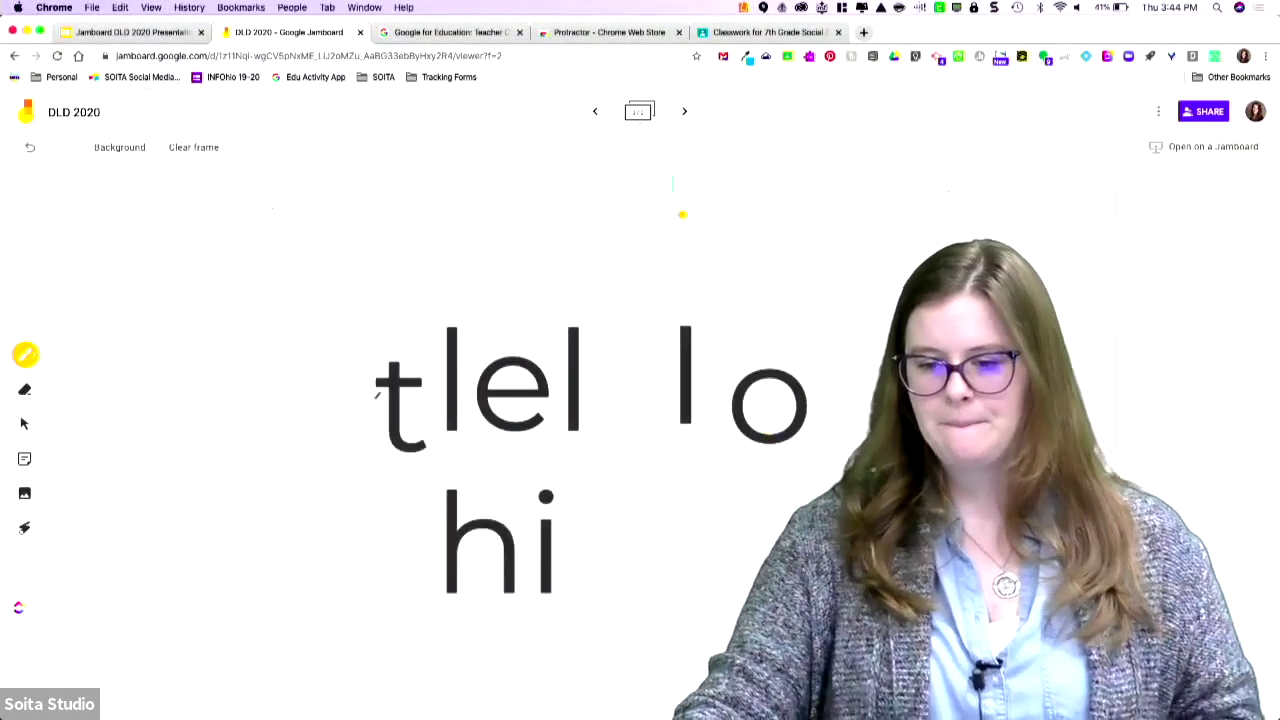
click(687, 112)
click(686, 111)
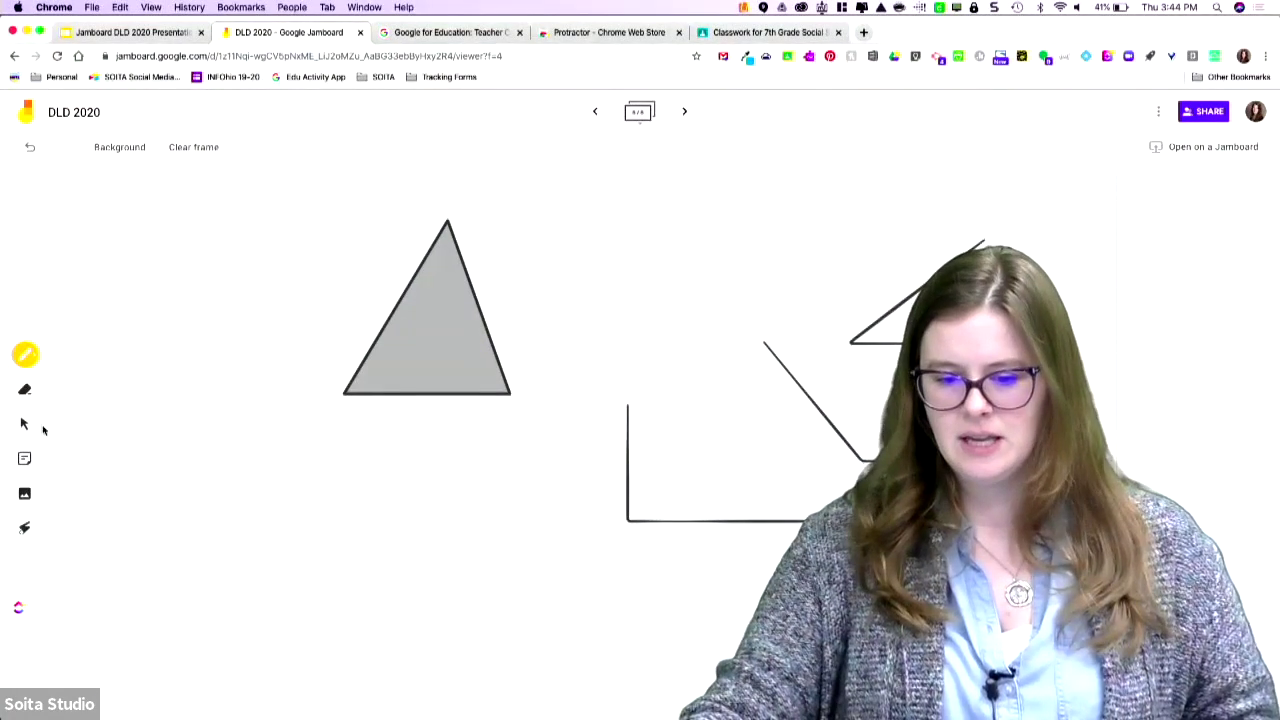
click(25, 424)
drag(381, 340, 235, 368)
click(628, 477)
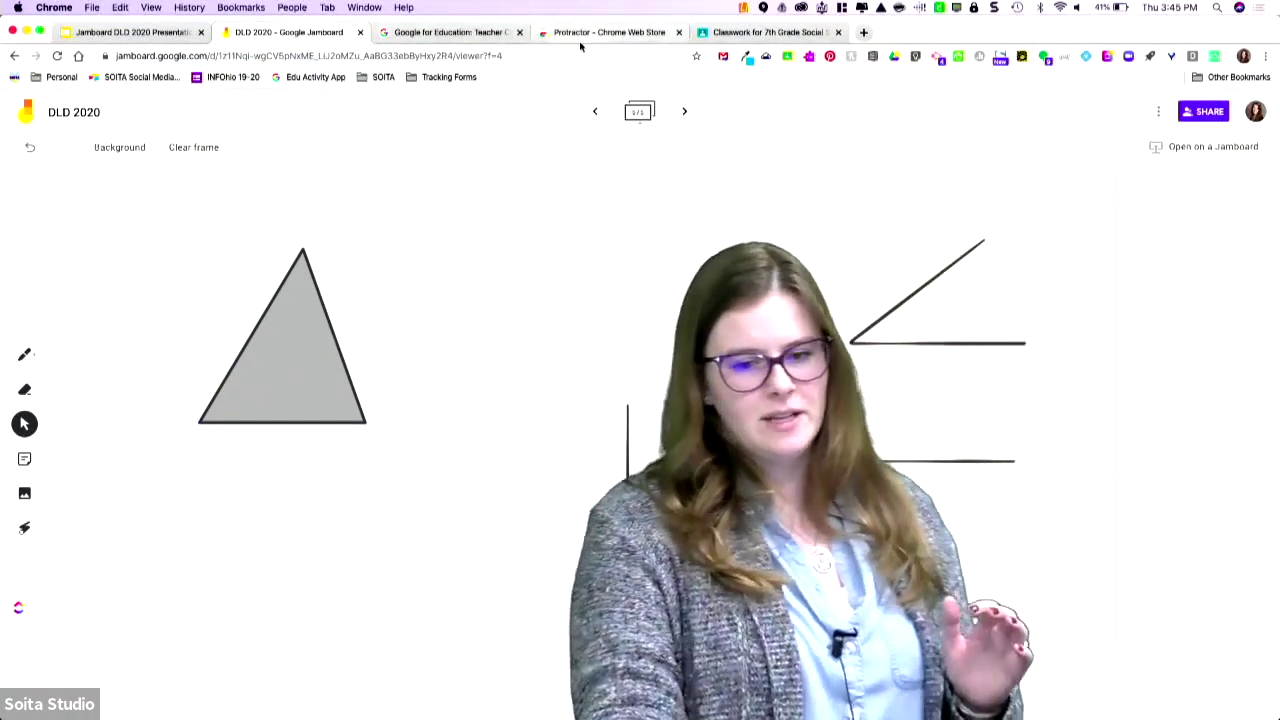
- Examine the Protractor extension's sample images and overview in the Chrome Web Store
click(578, 30)
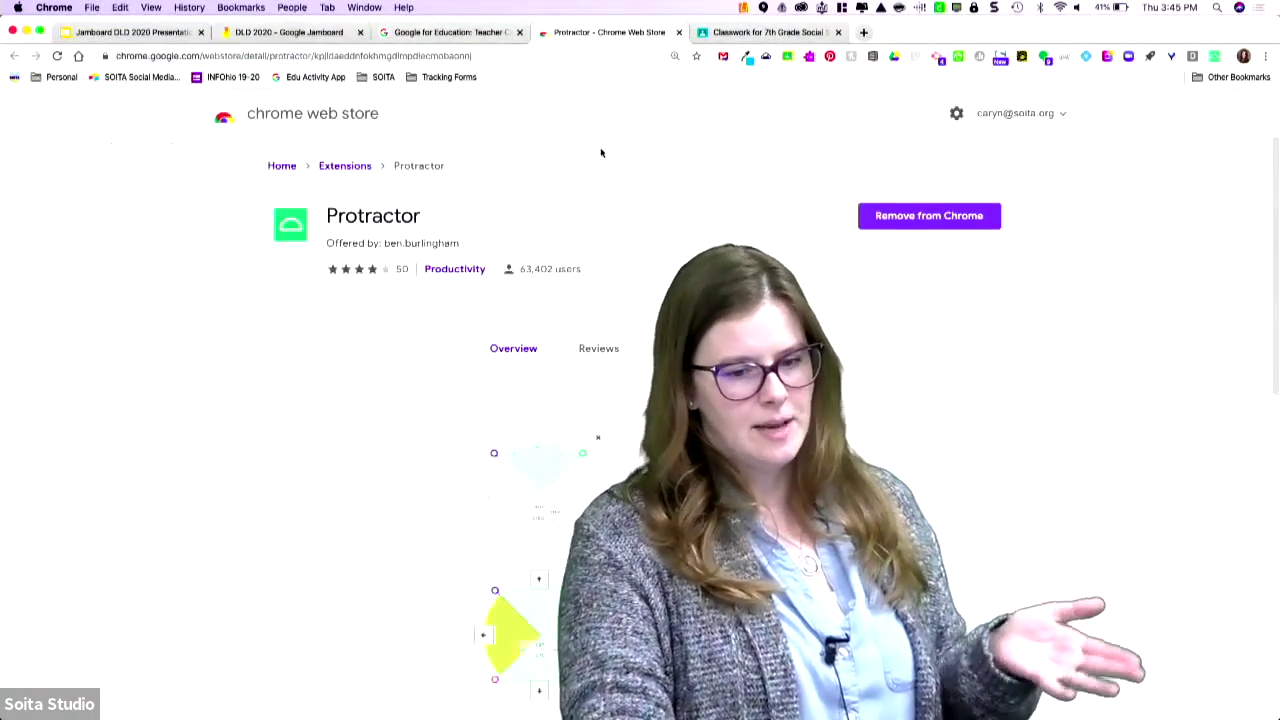
scroll(774, 220, down, 3)
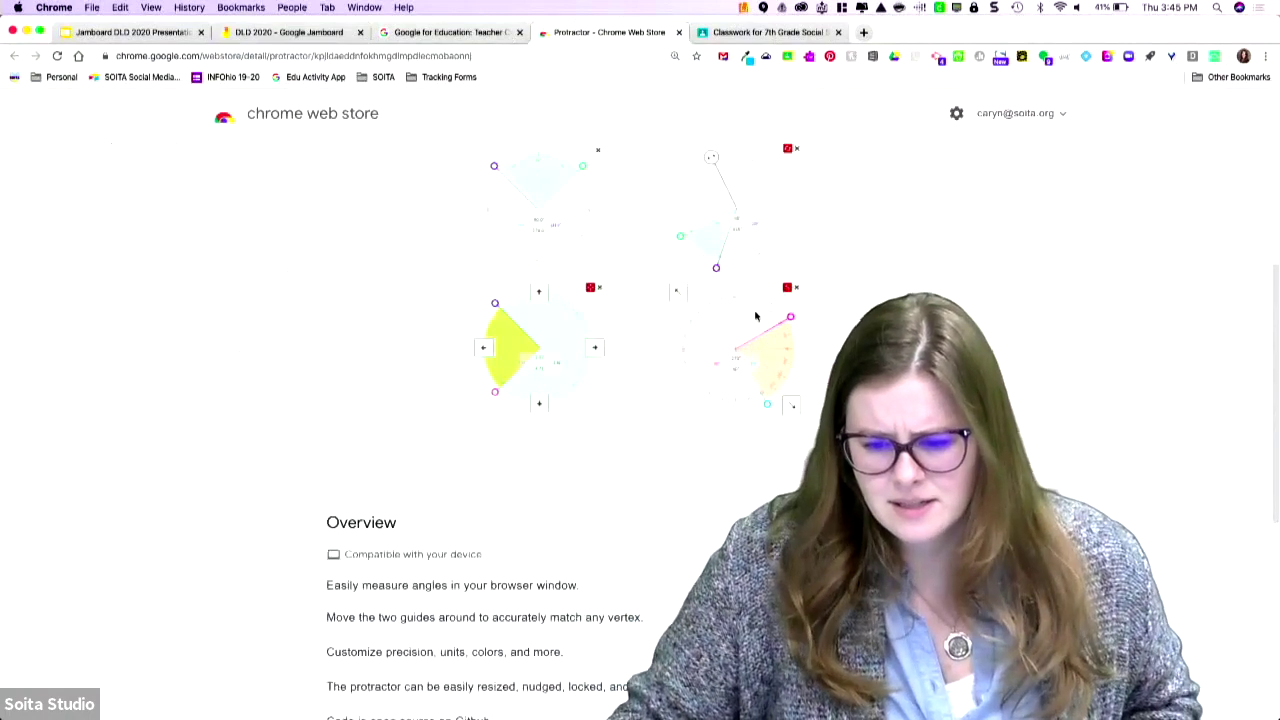
scroll(632, 514, down, 1)
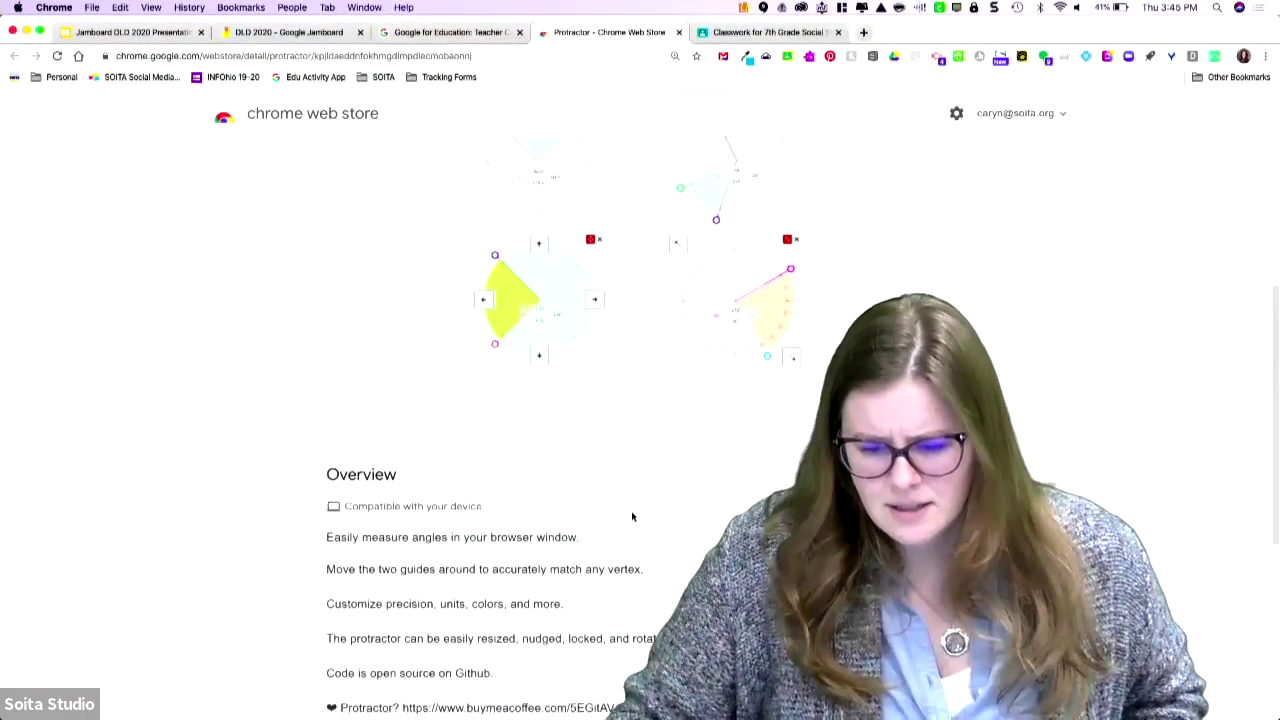
scroll(632, 516, down, 1)
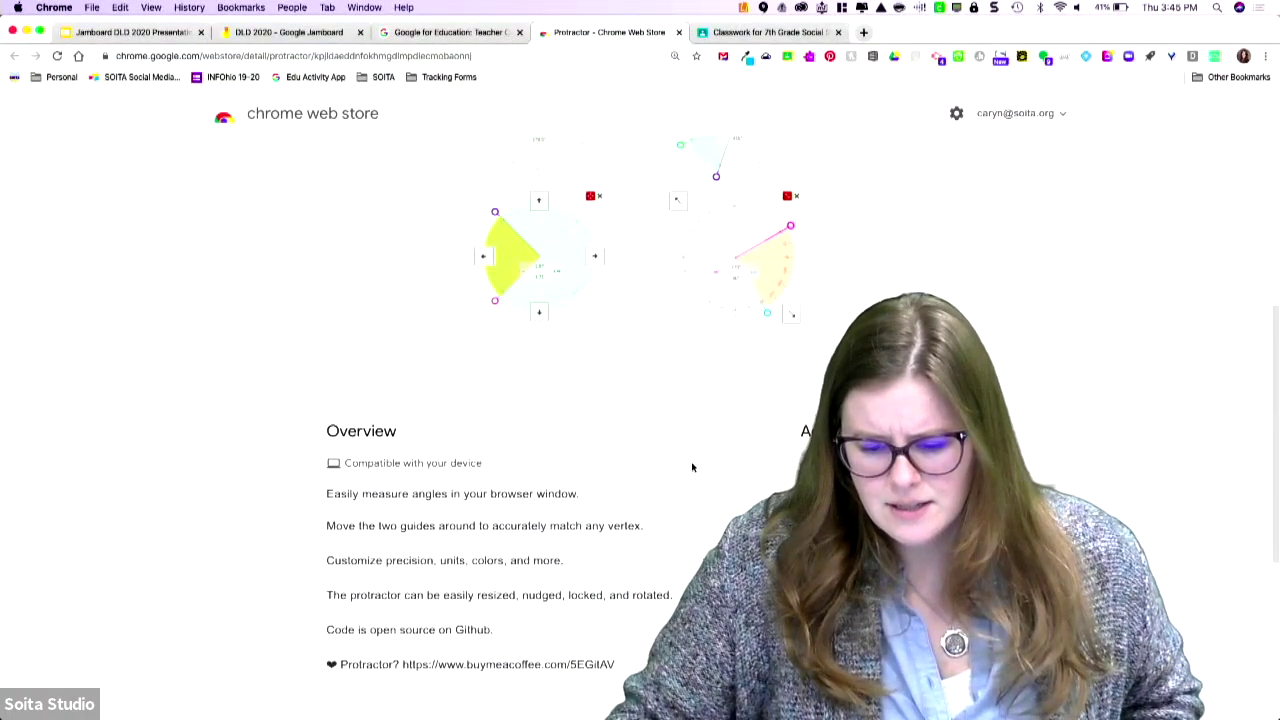
scroll(690, 466, up, 2)
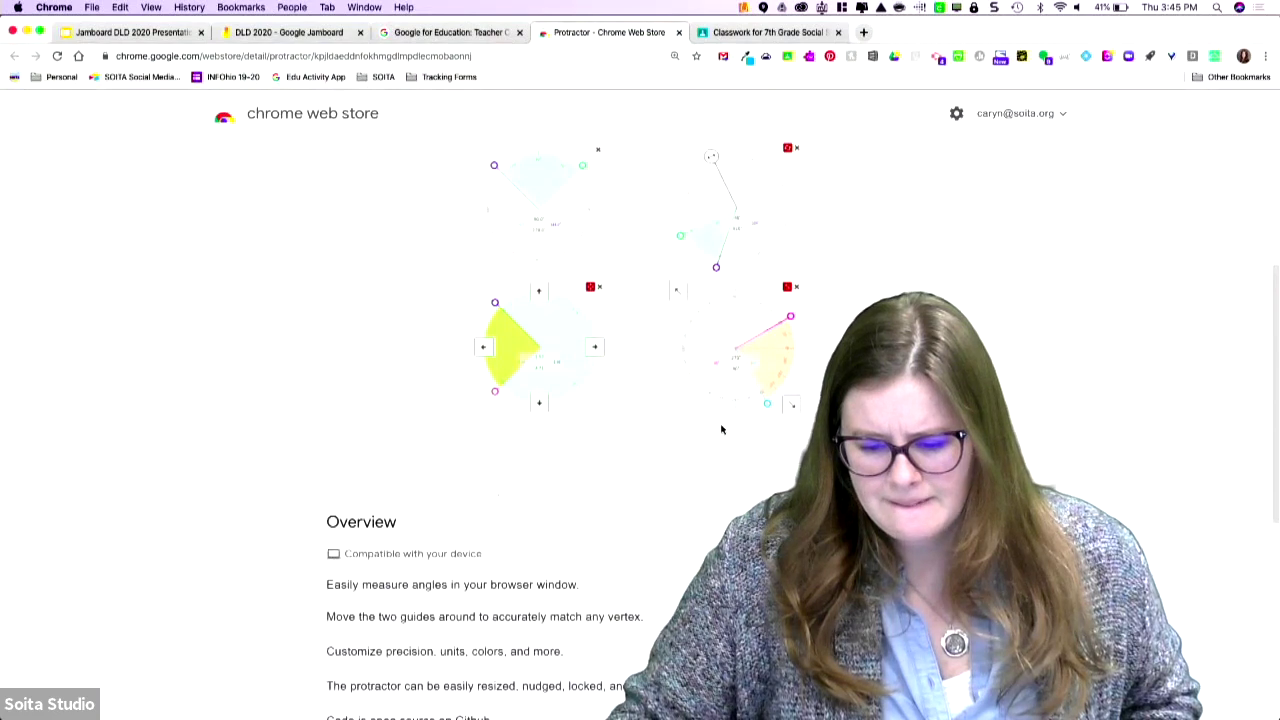
scroll(721, 429, up, 6)
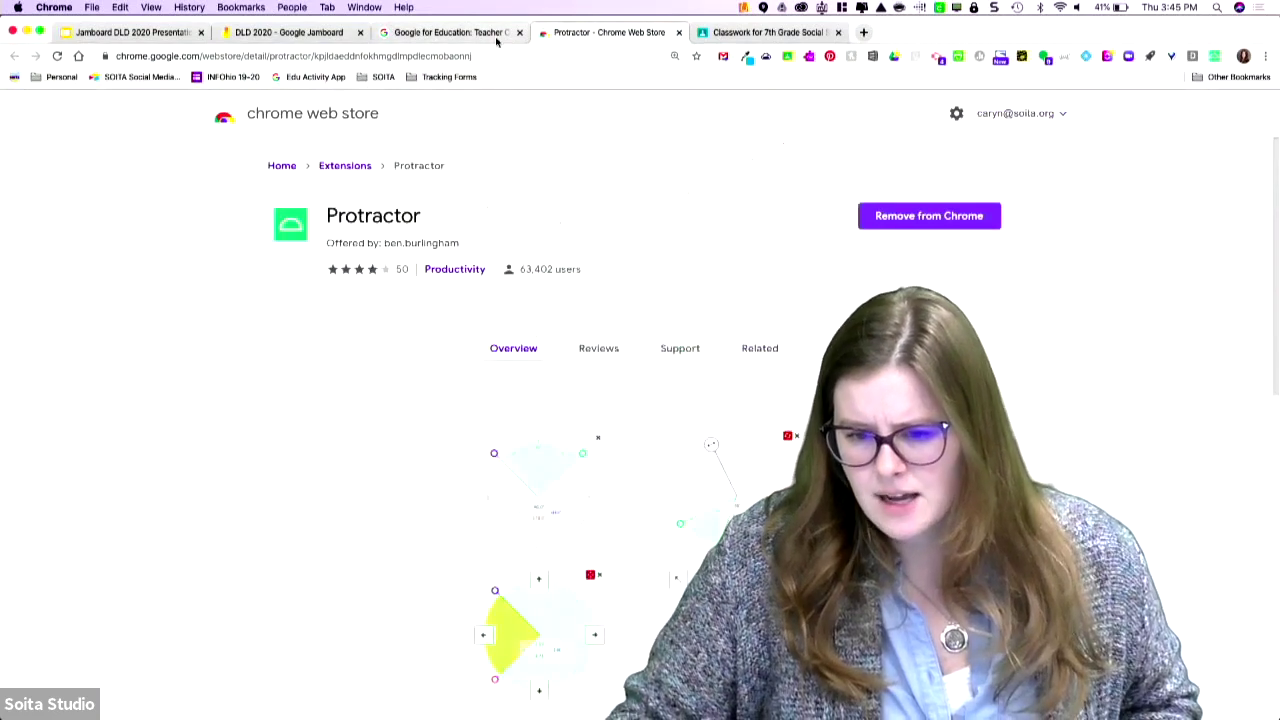
- Return to the DLD 2020 Jam, start the Protractor extension and measure the angle formed by the vertical and horizontal lines
click(284, 35)
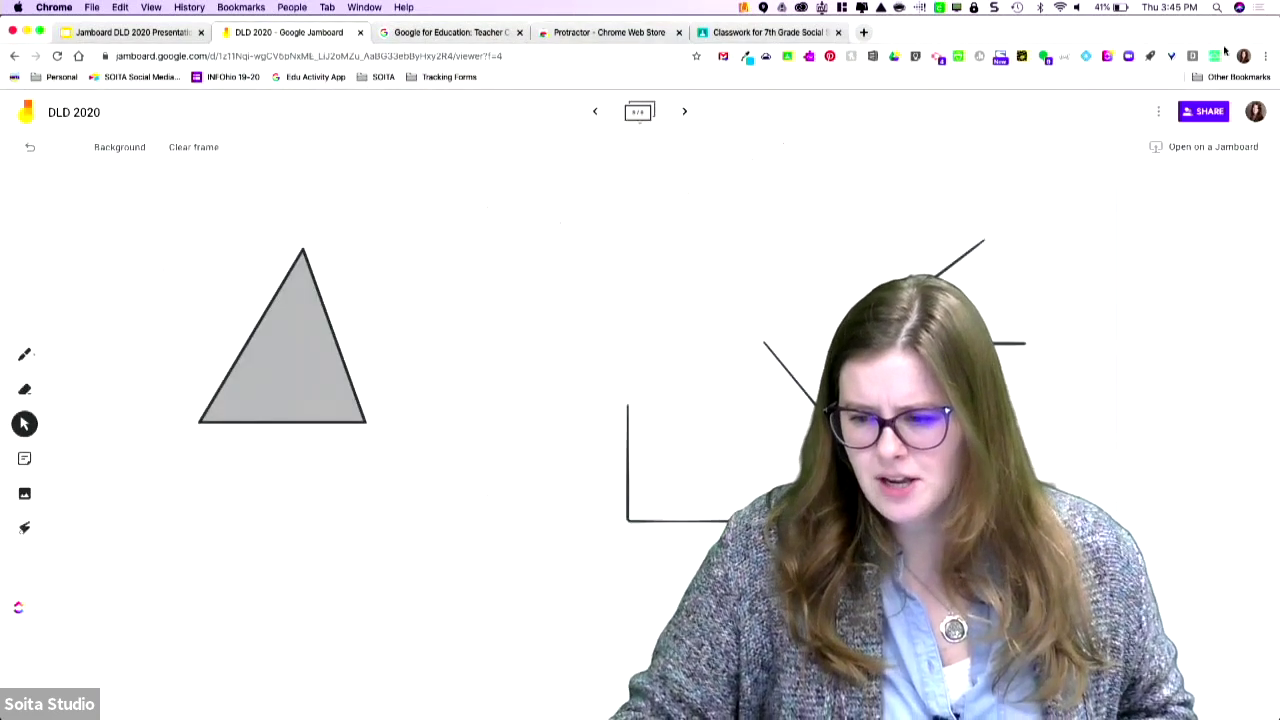
click(1215, 59)
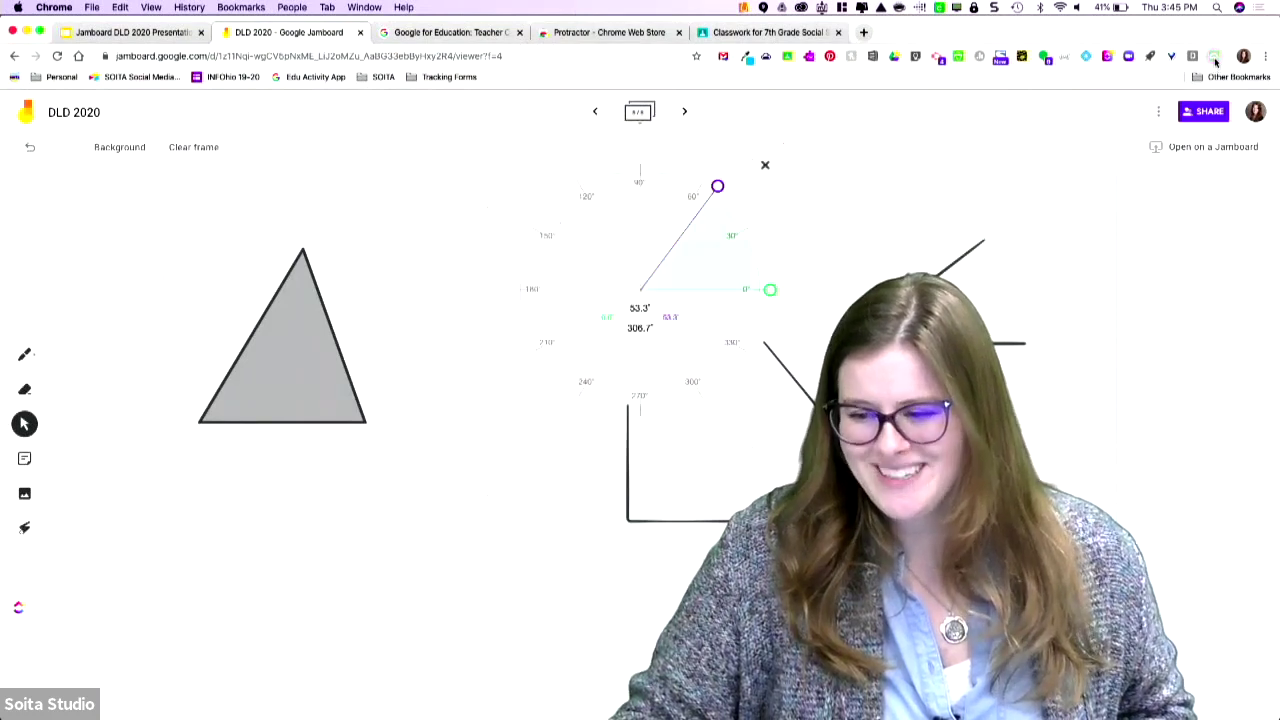
drag(681, 327, 671, 556)
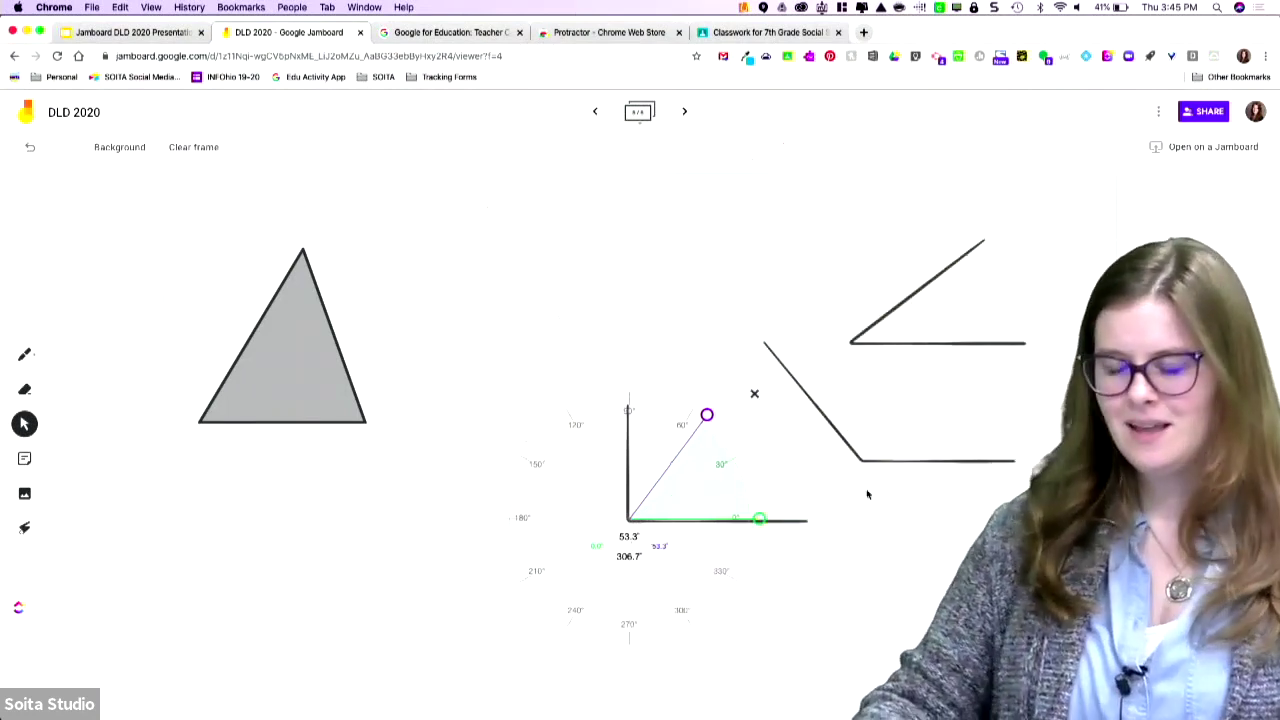
drag(706, 414, 629, 403)
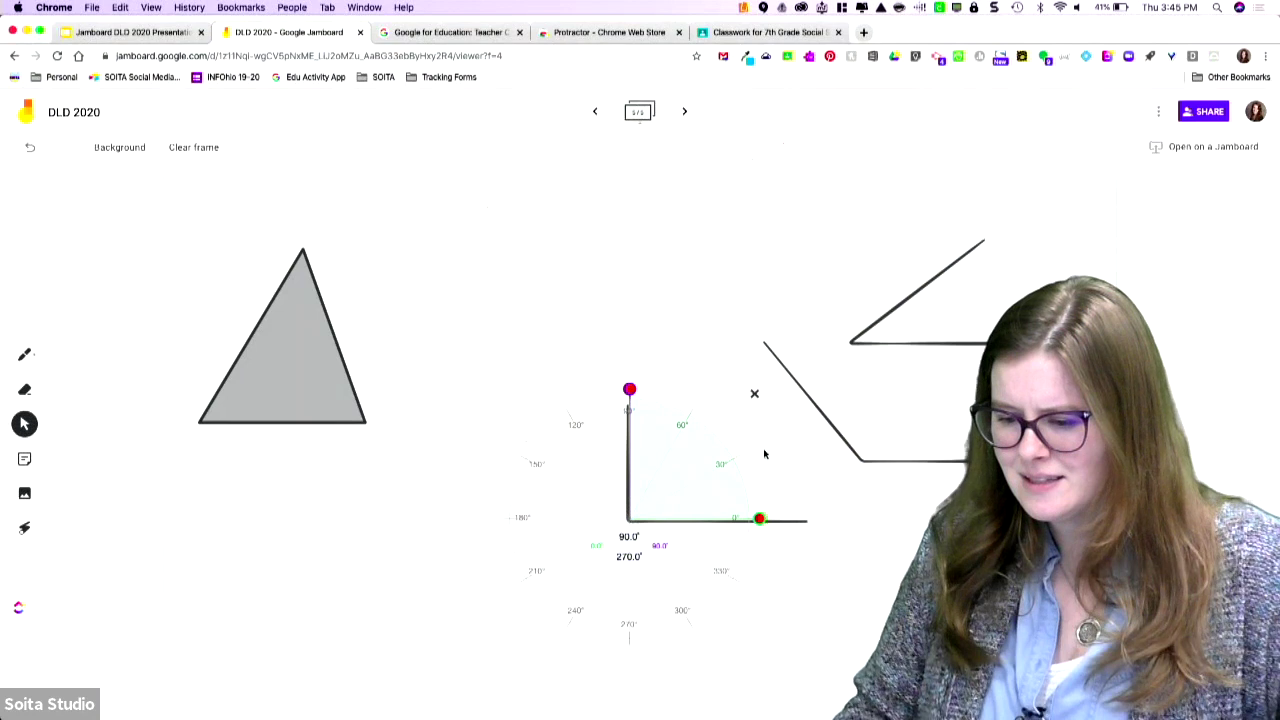
- Move the protractor's center to the obtuse angle's vertex and align its arm with the slanted line to measure the angle
mouse_move(664, 512)
mouse_down()
mouse_move(634, 540)
mouse_move(707, 487)
mouse_move(849, 466)
mouse_move(889, 443)
mouse_move(895, 454)
mouse_up()
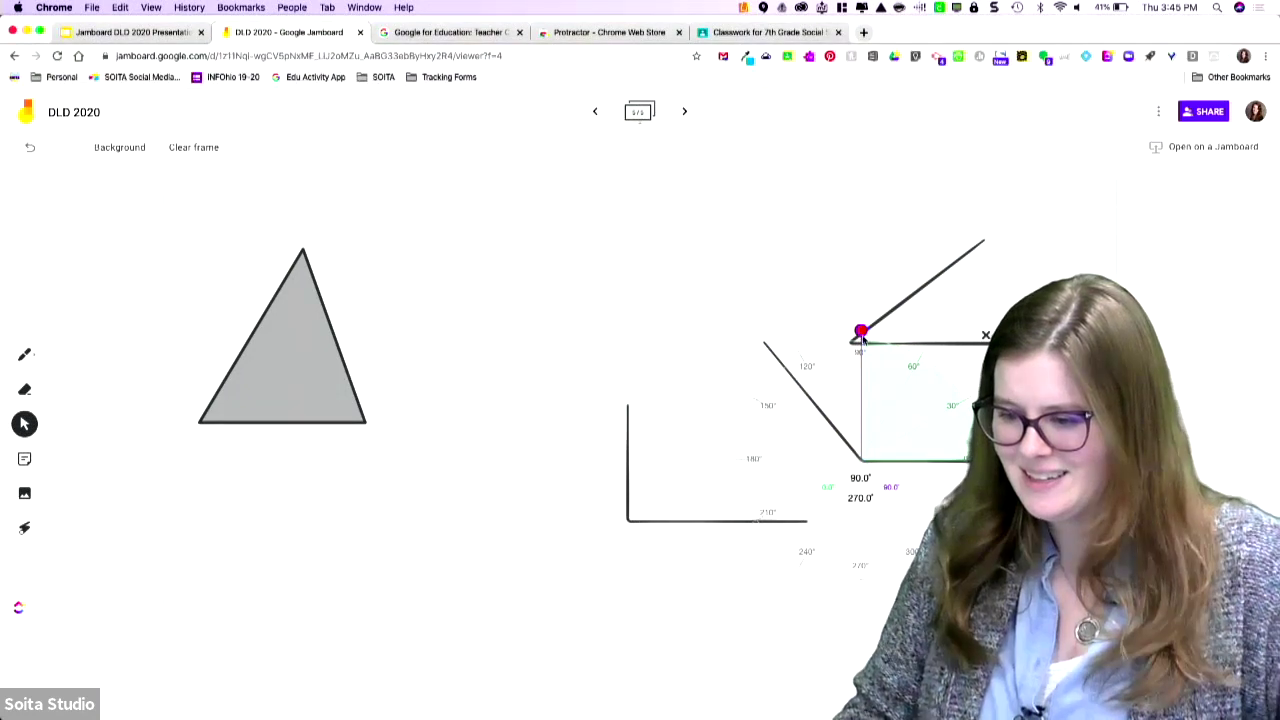
drag(861, 331, 779, 358)
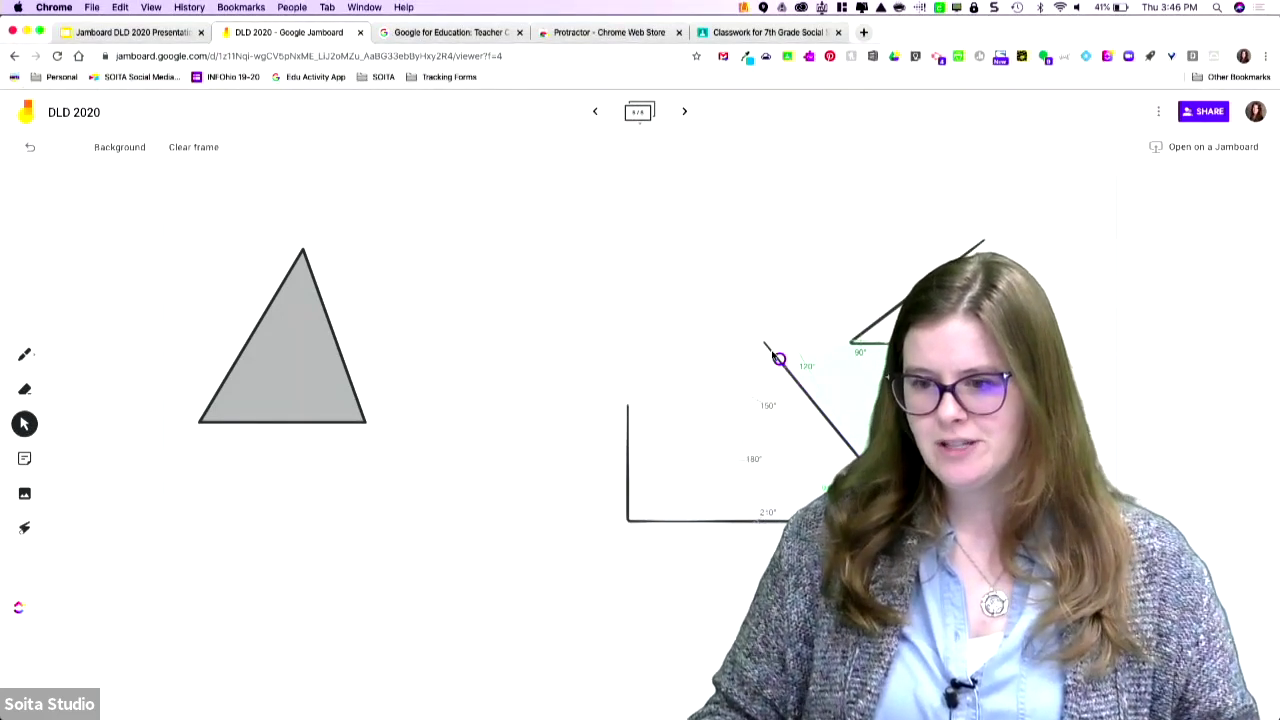
mouse_move(778, 358)
mouse_down()
mouse_move(990, 460)
mouse_move(778, 358)
mouse_up()
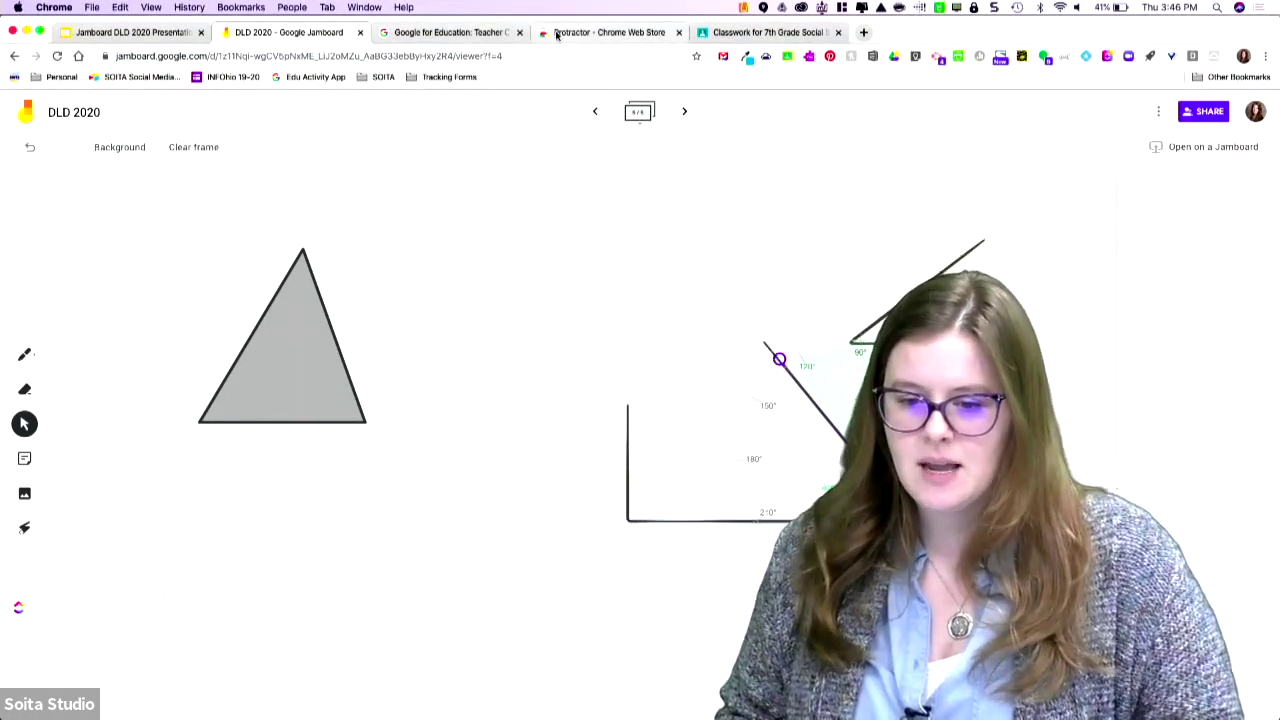
- Open the Teacher Center's Jamboard page and examine its inspiration videos and Getting Started guides
click(443, 33)
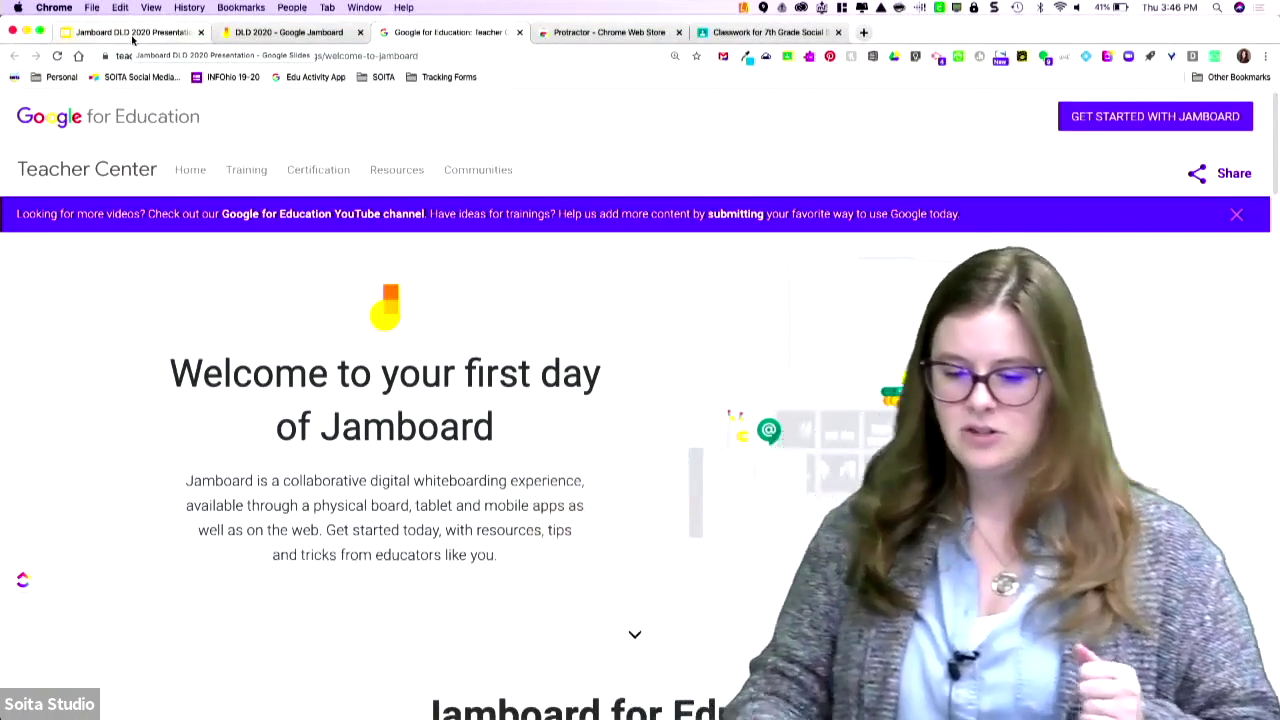
scroll(491, 277, down, 5)
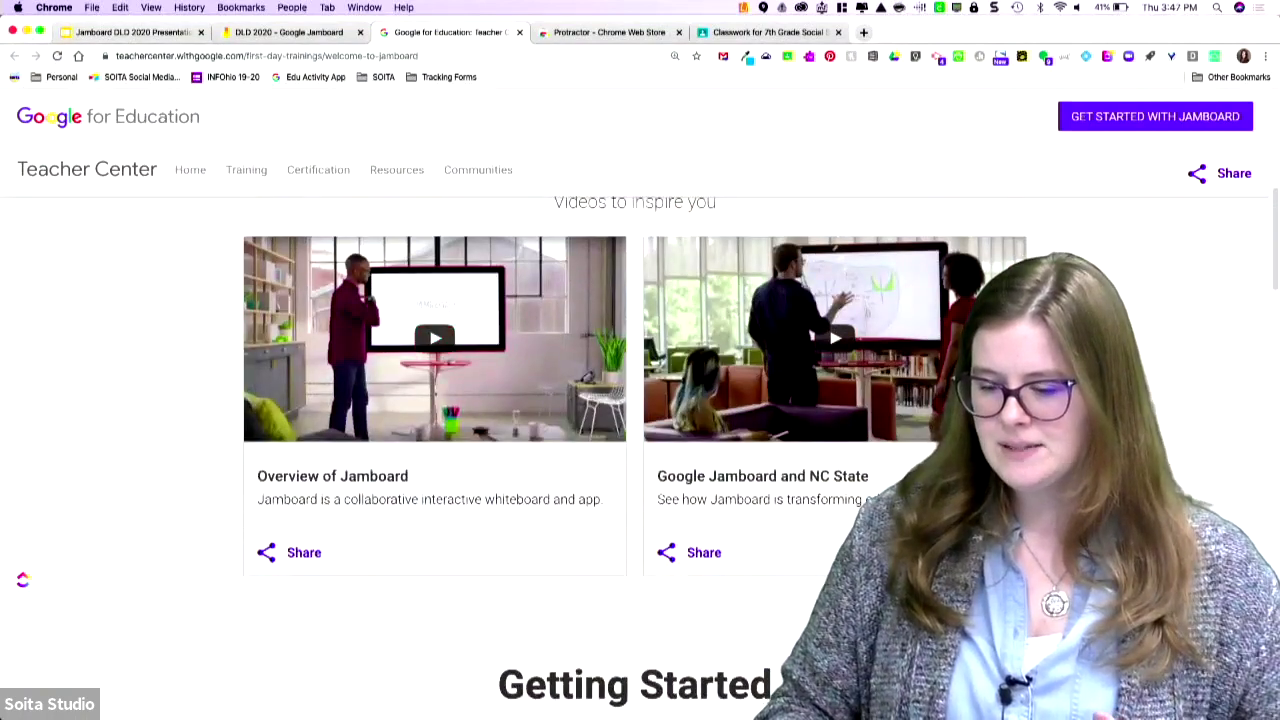
scroll(640, 450, down, 1)
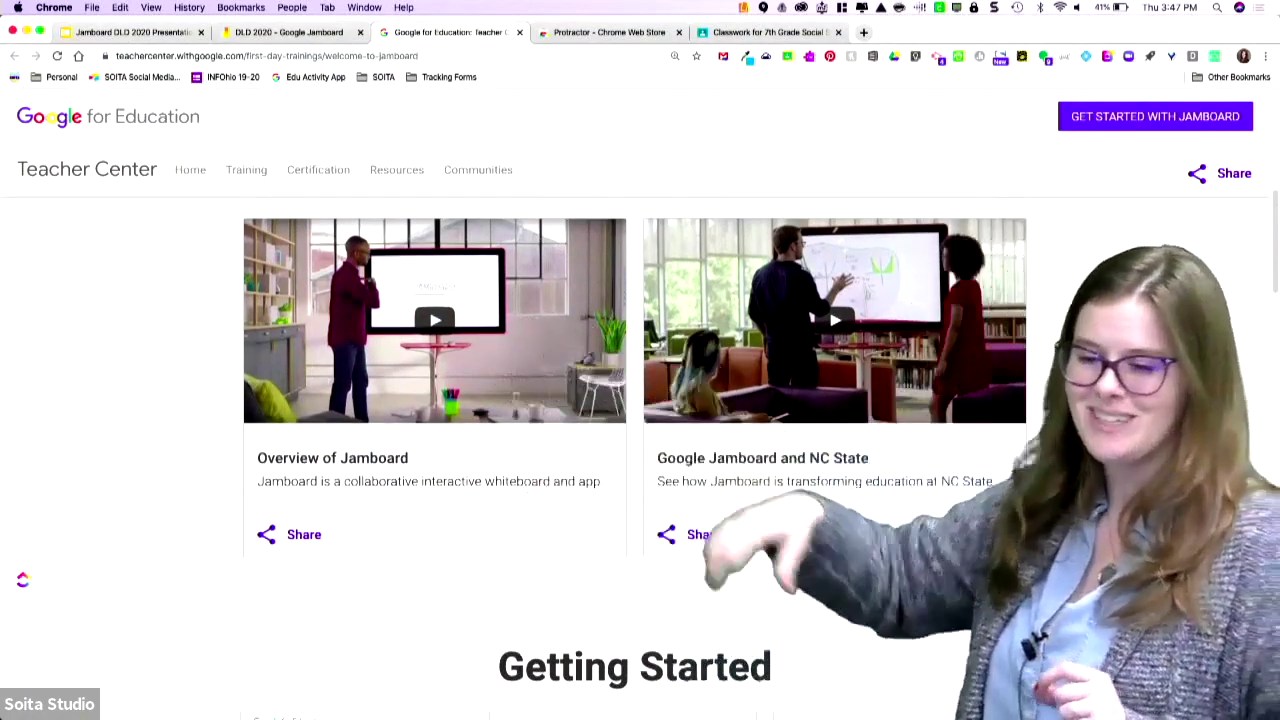
scroll(1100, 414, down, 5)
scroll(640, 450, down, 2)
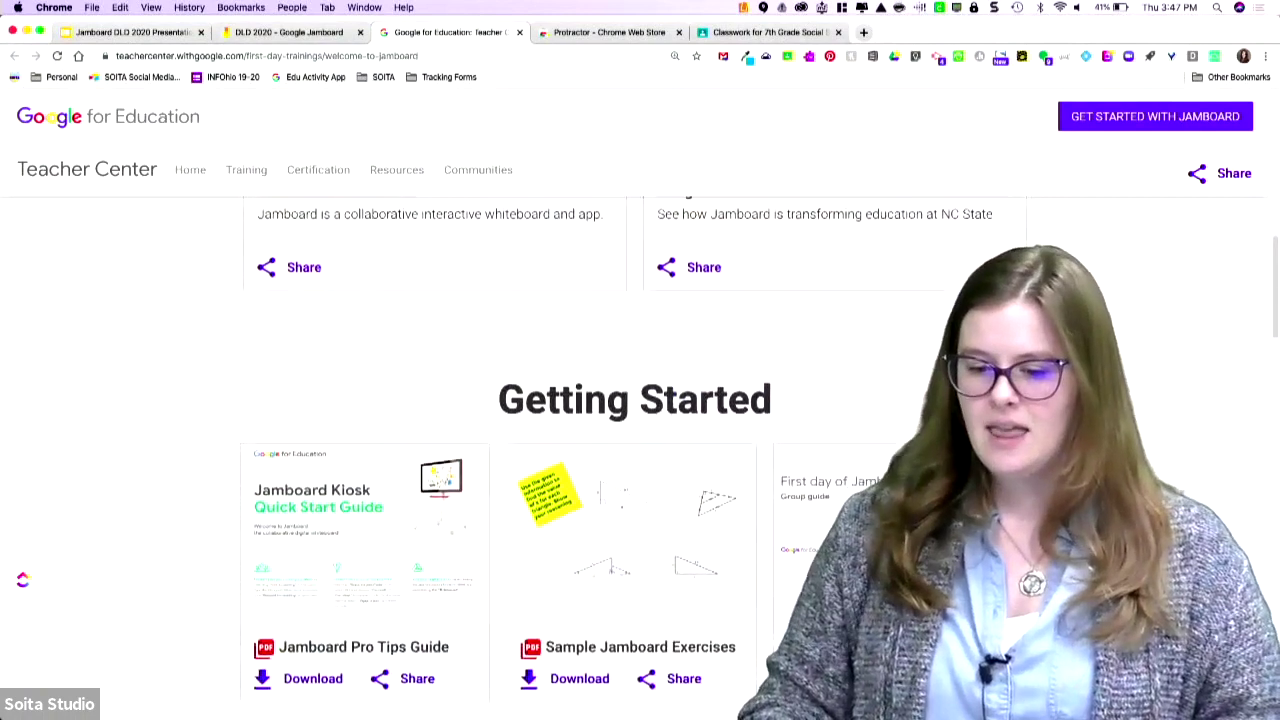
scroll(640, 450, down, 2)
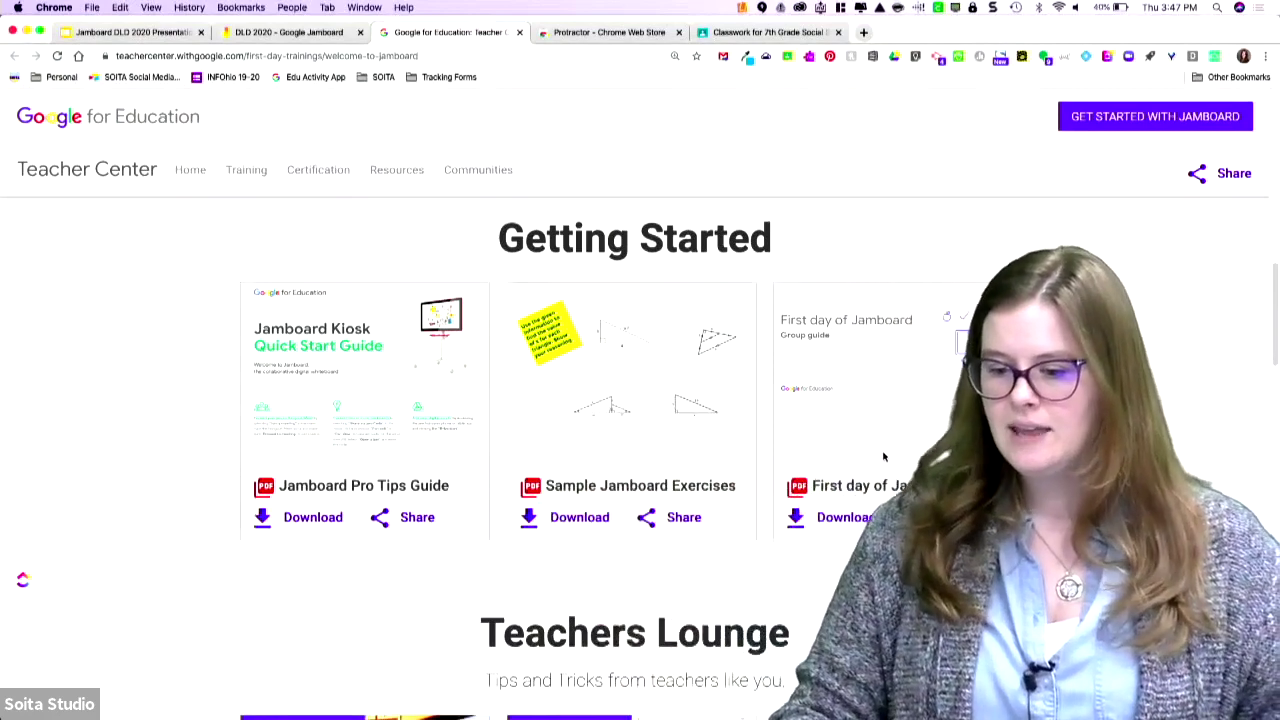
- Examine the Teachers Lounge videos and the Student-Centered Learning with Jamboard course content on the Teacher Center page
scroll(883, 451, down, 5)
scroll(640, 450, down, 2)
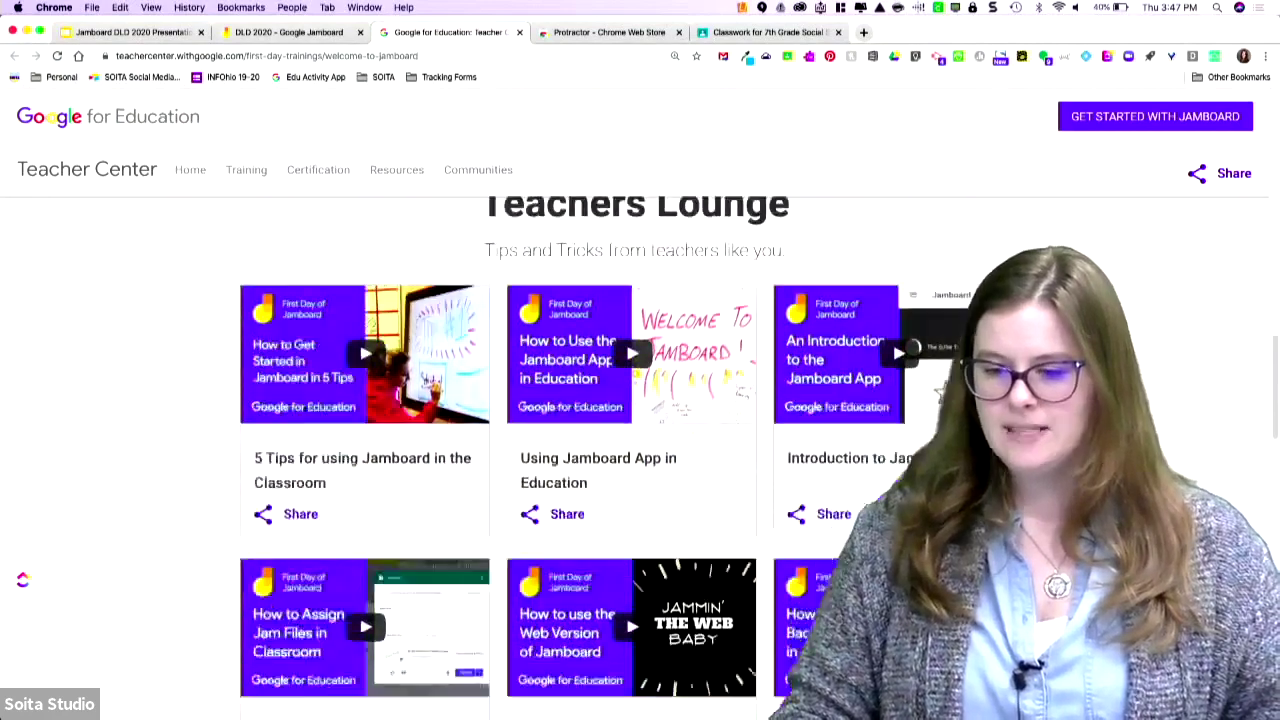
scroll(640, 450, down, 1)
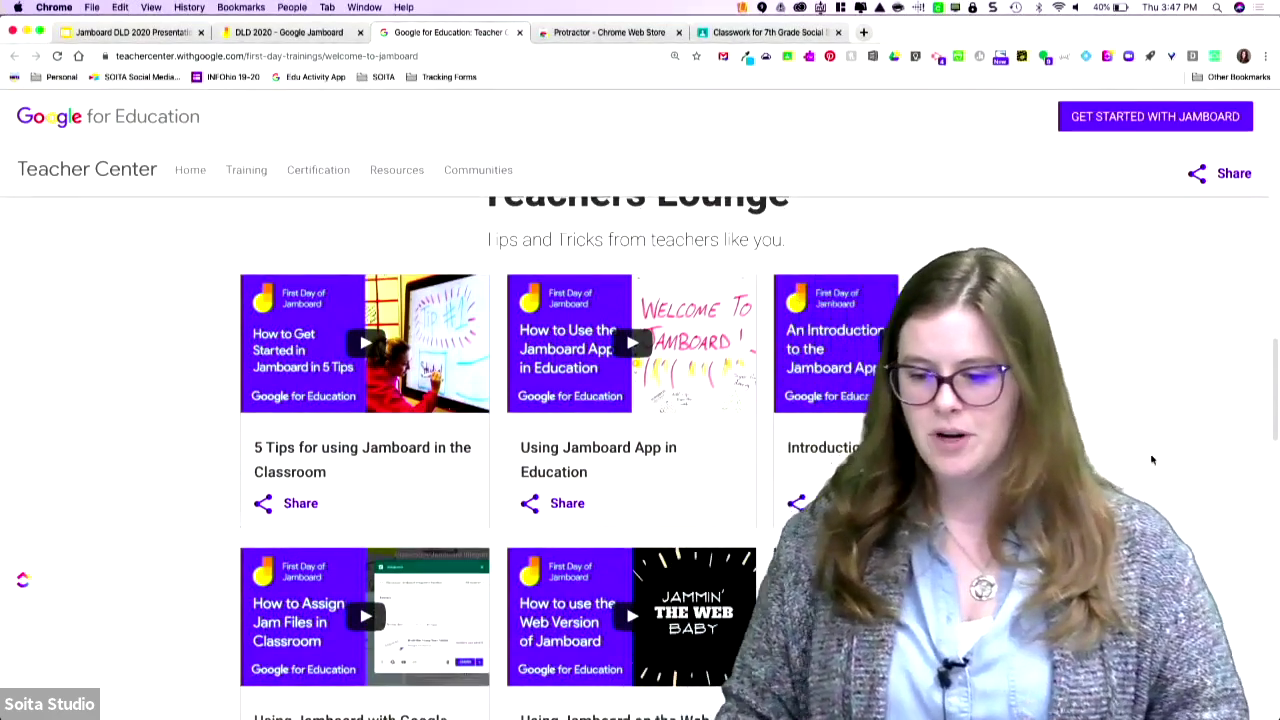
scroll(1172, 502, down, 5)
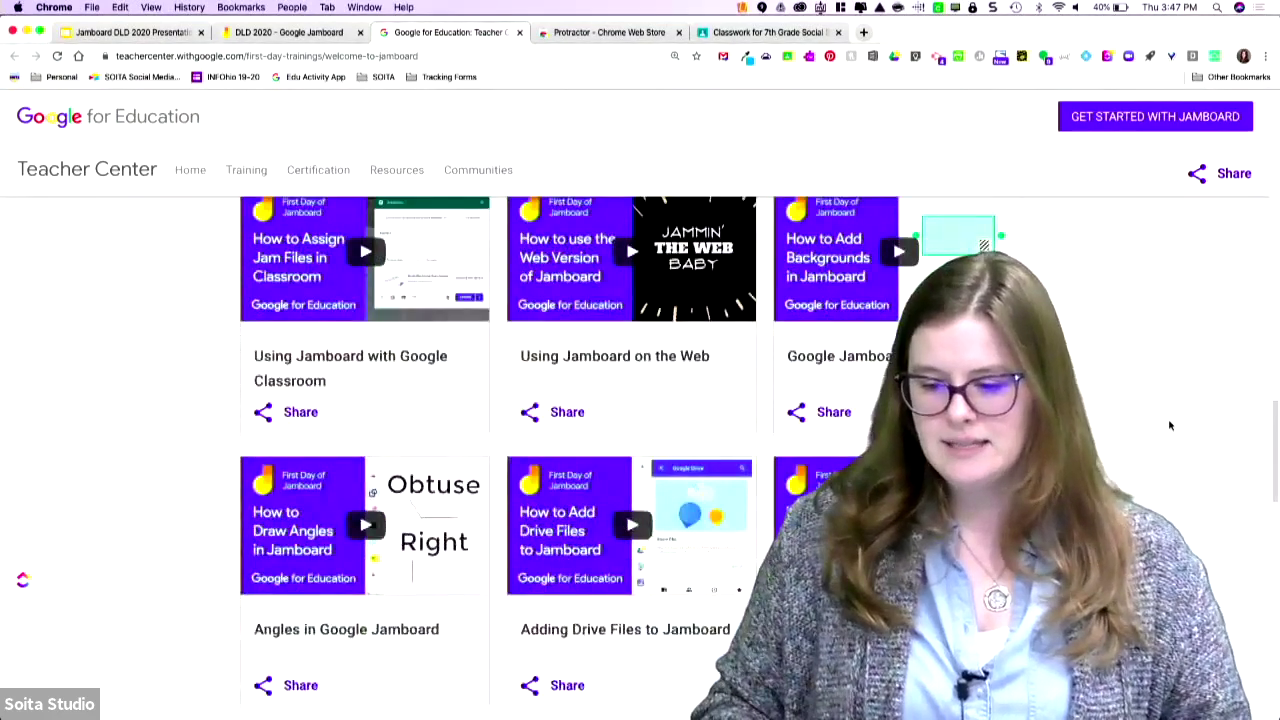
scroll(1170, 425, down, 7)
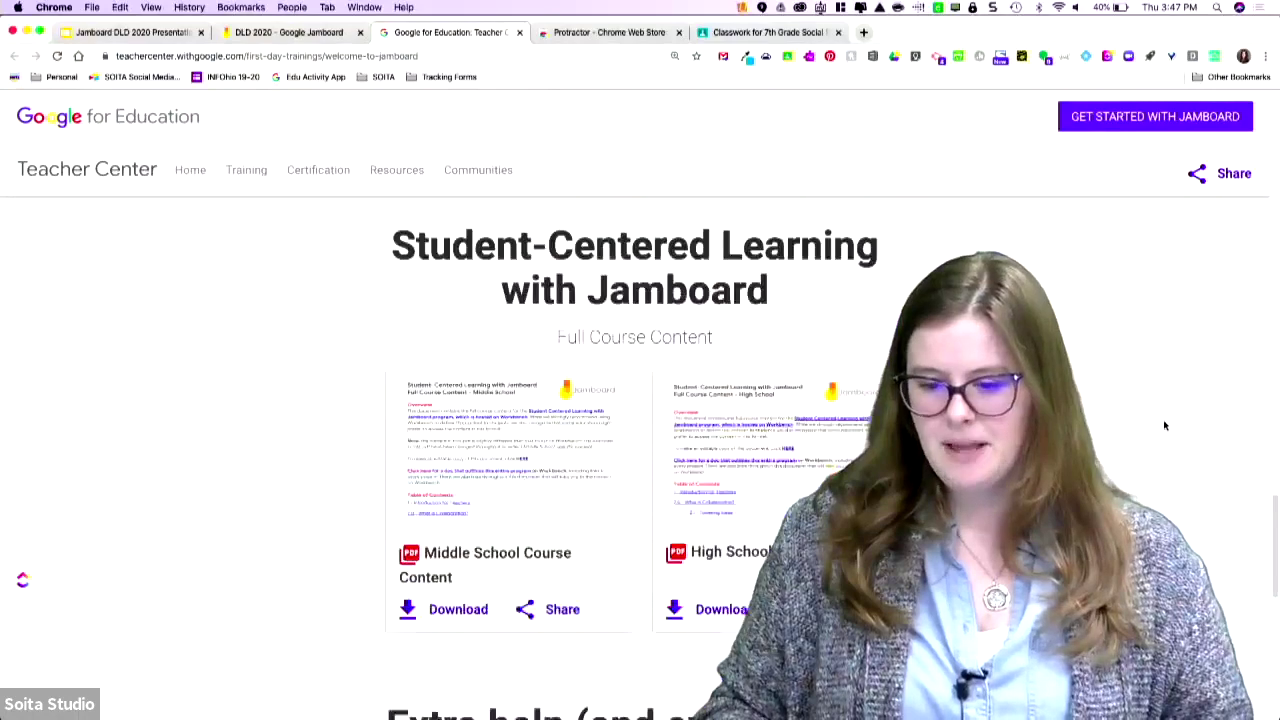
scroll(1166, 426, down, 1)
scroll(1168, 428, down, 12)
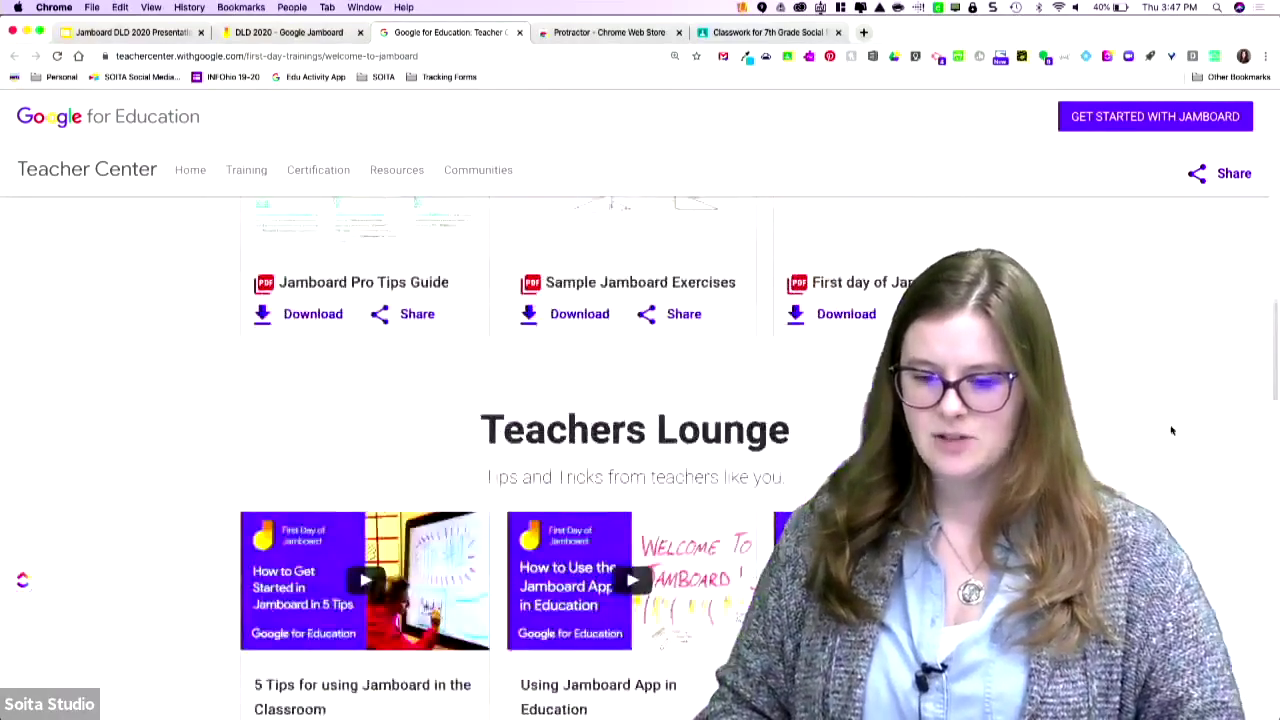
- Copy the Sample Jamboard Exercises link and open Jamboard-Sample-Activities.pdf in place of the Protractor store page
scroll(1150, 440, up, 3)
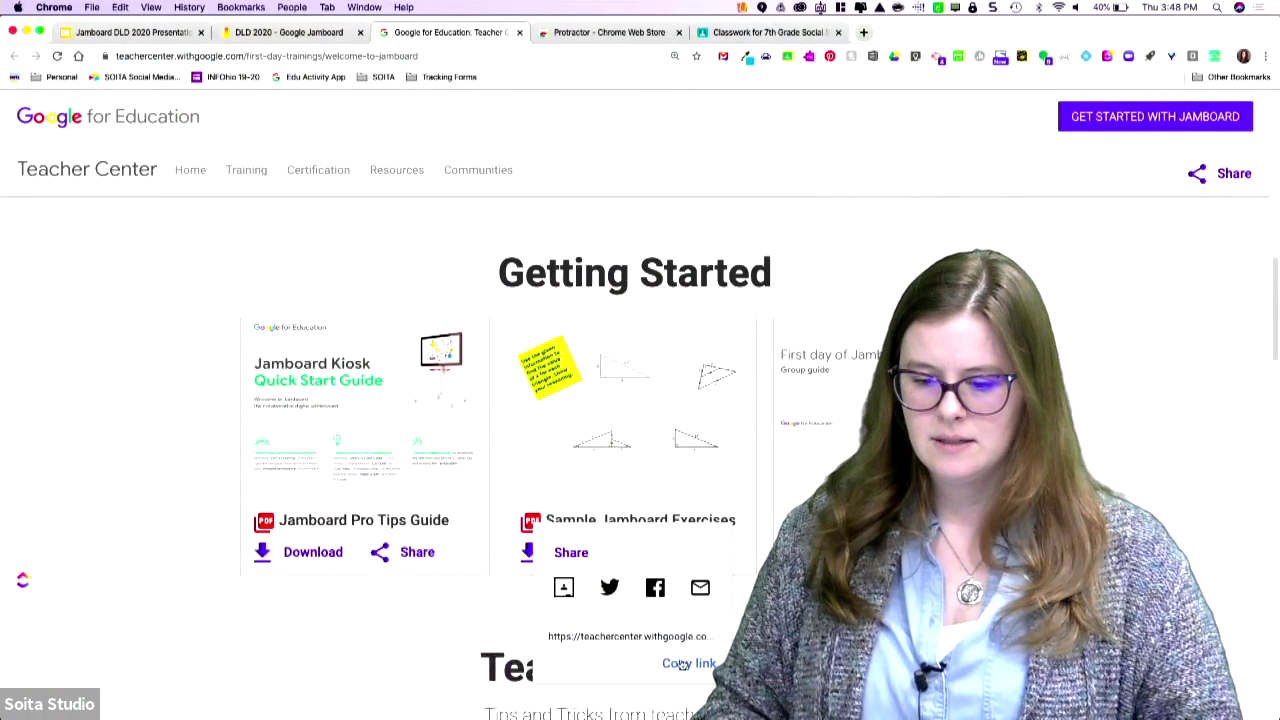
click(630, 32)
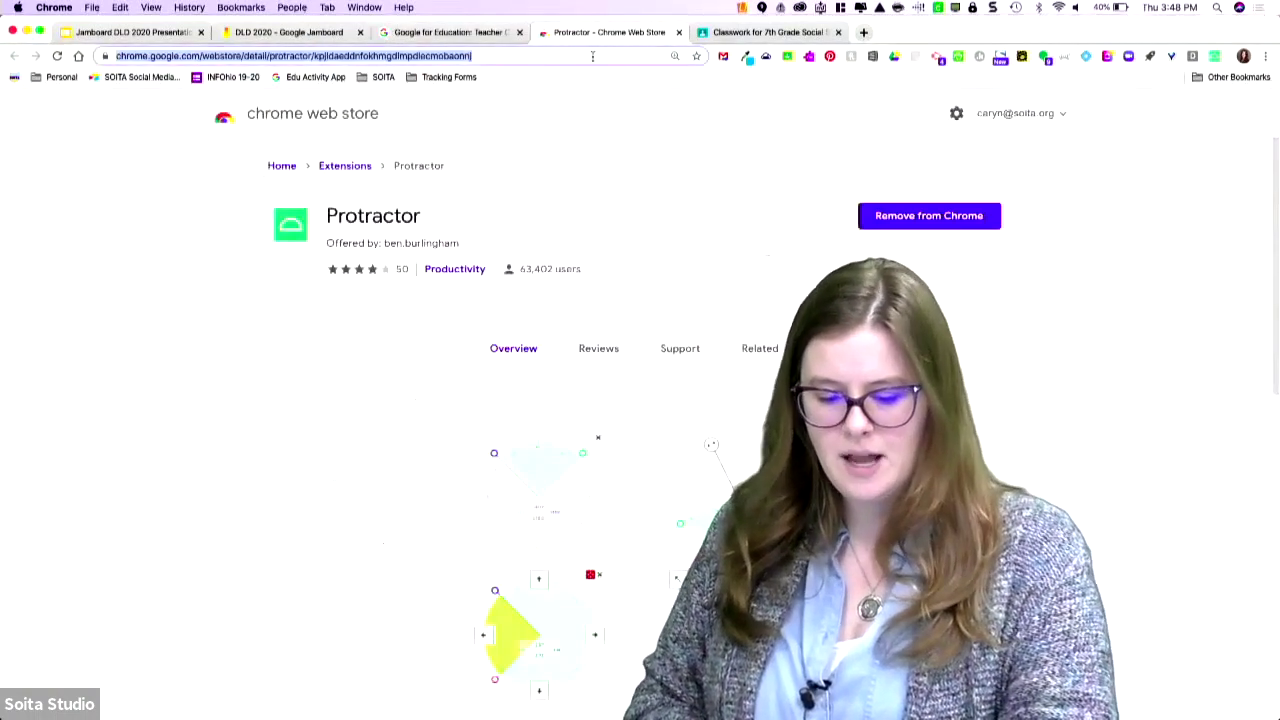
text(https://teachercenter.withgoogle.com/level_zero/edu_assets/images/Jamboard-Sample-Activities.pdf)
key(Return)
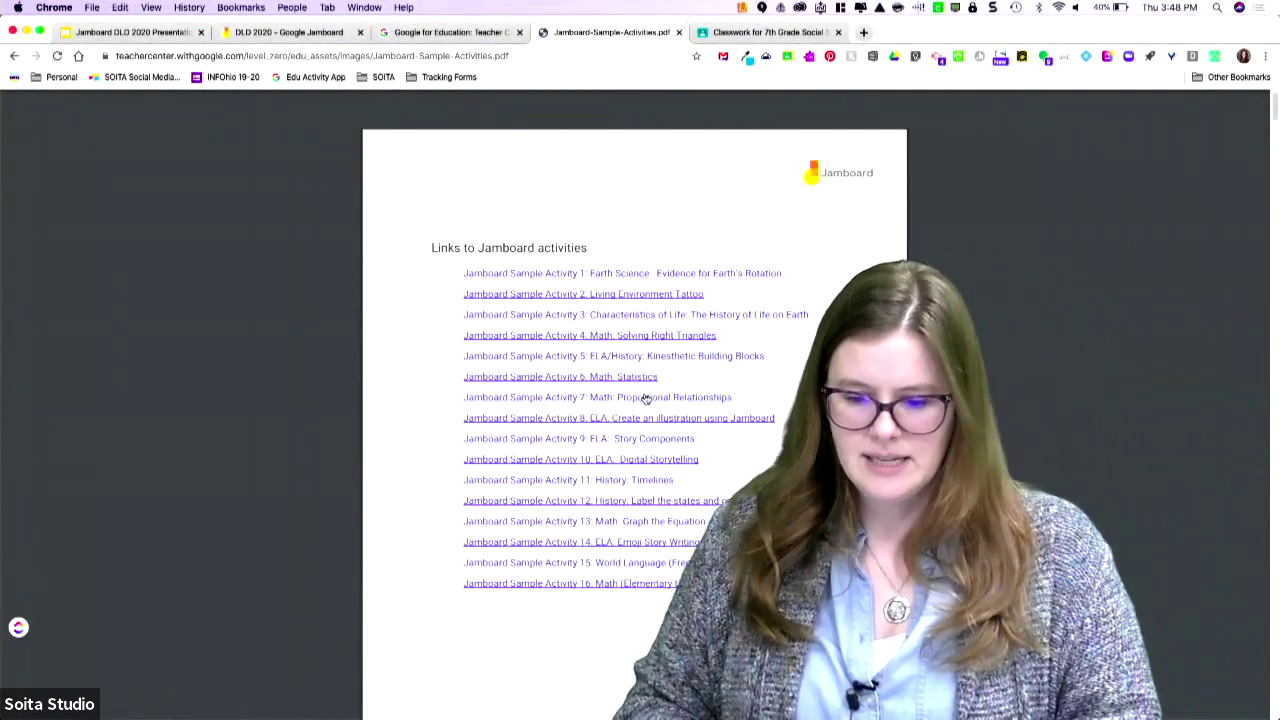
- Open Sample Activity 14, Emoji Story Writing, from the PDF's link list and examine it along with Activities 15 and 16
scroll(640, 430, down, 1)
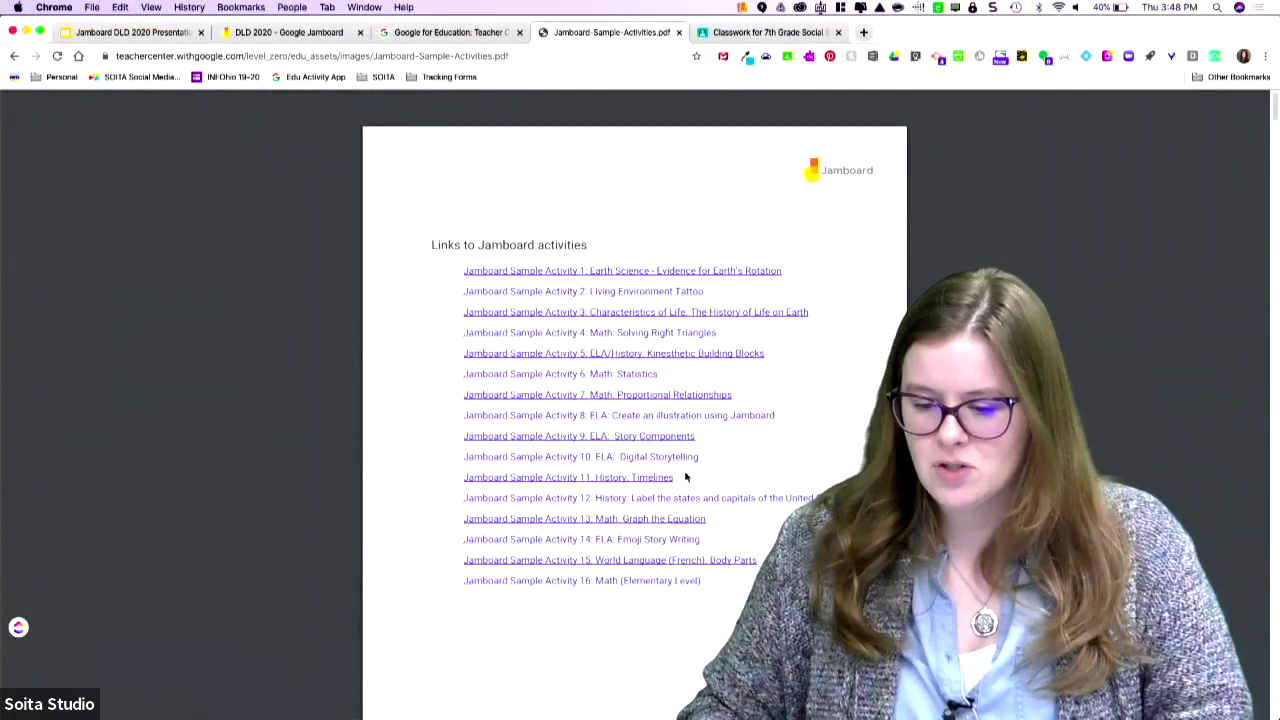
click(652, 541)
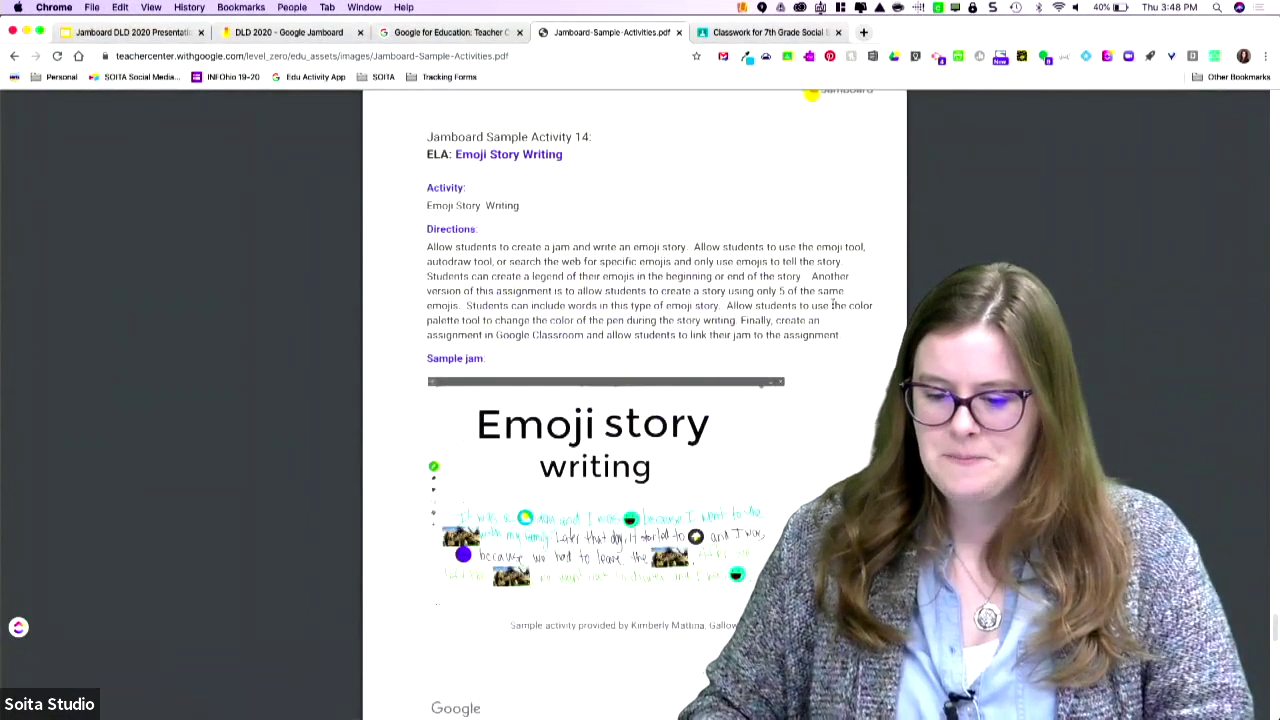
scroll(756, 370, down, 3)
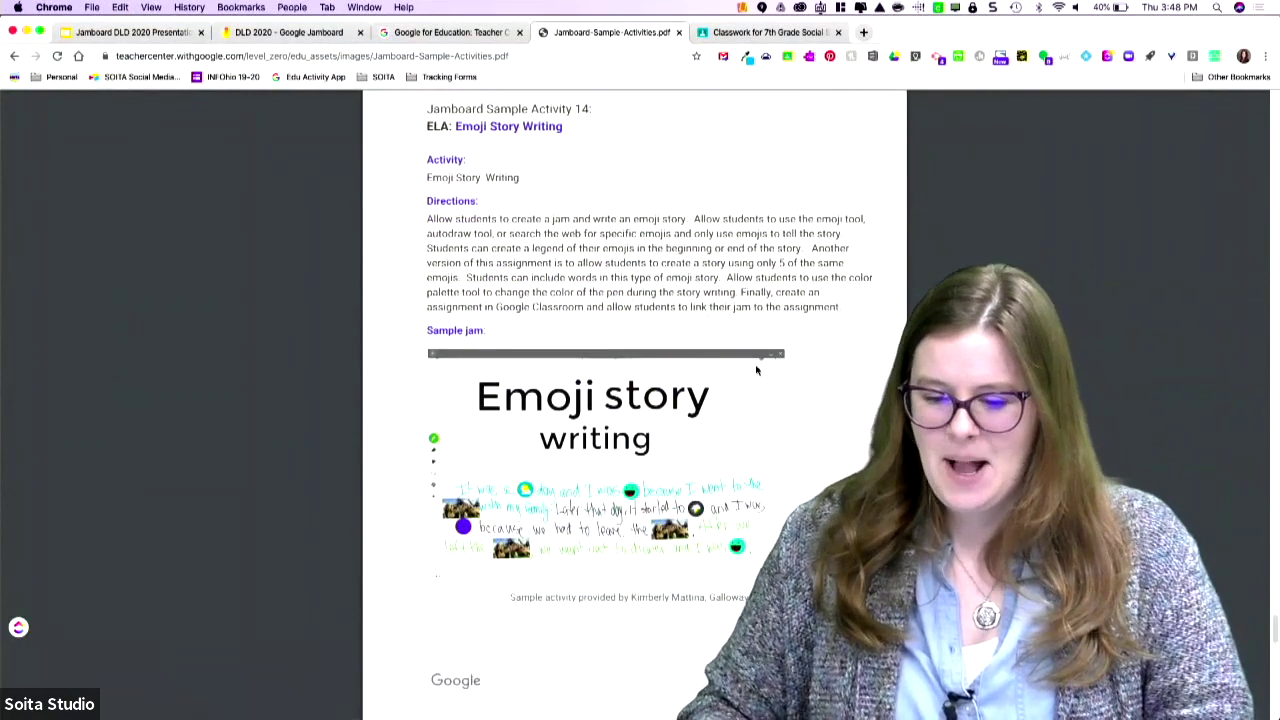
scroll(756, 370, down, 1)
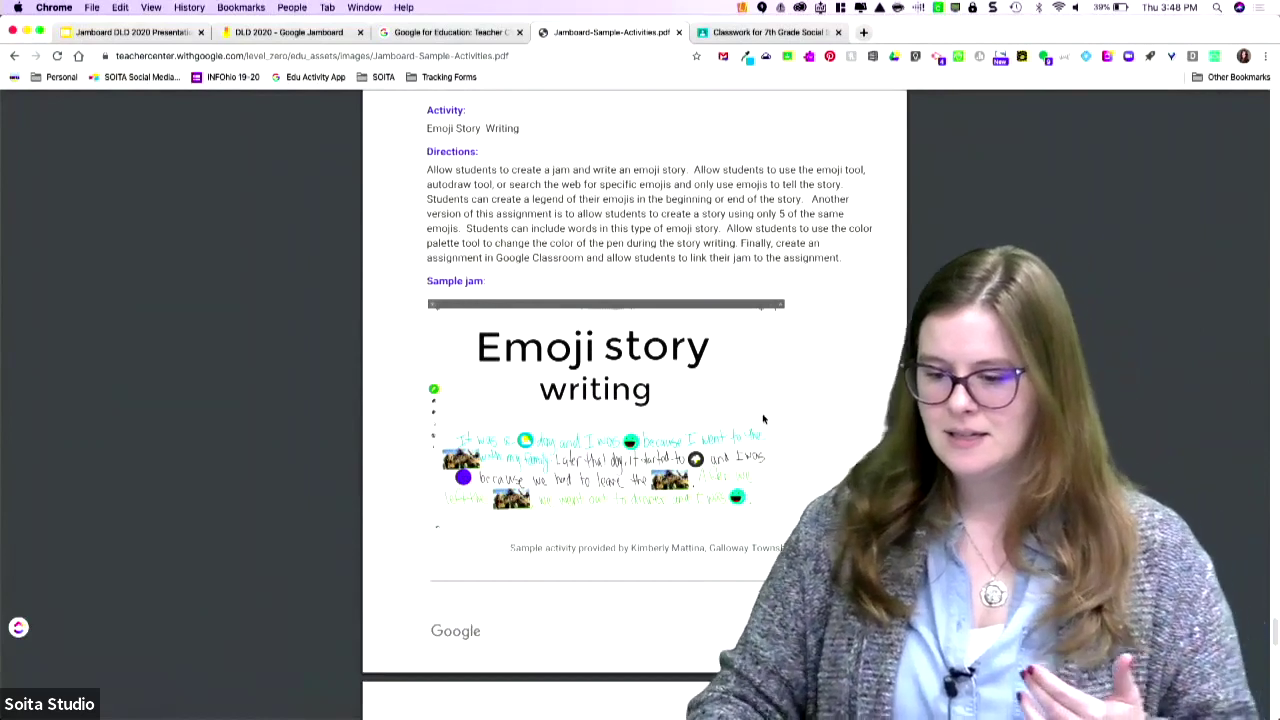
scroll(760, 400, down, 5)
scroll(741, 421, down, 6)
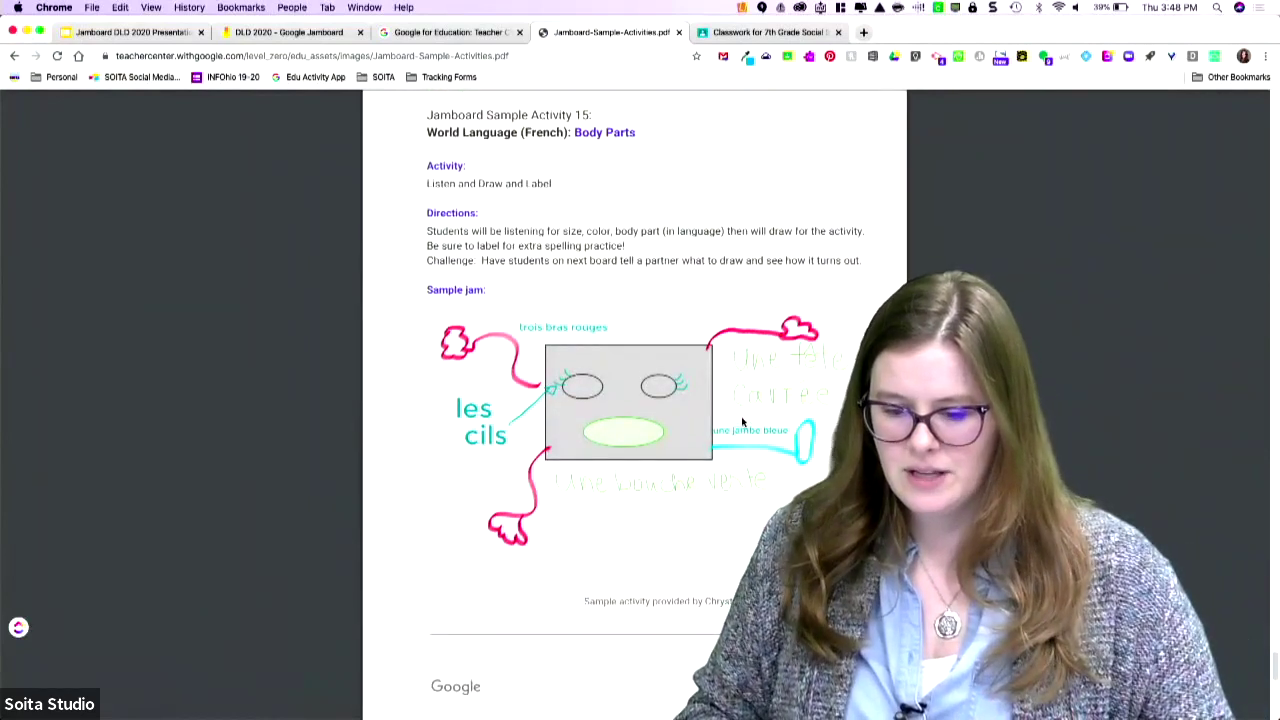
scroll(537, 330, down, 1)
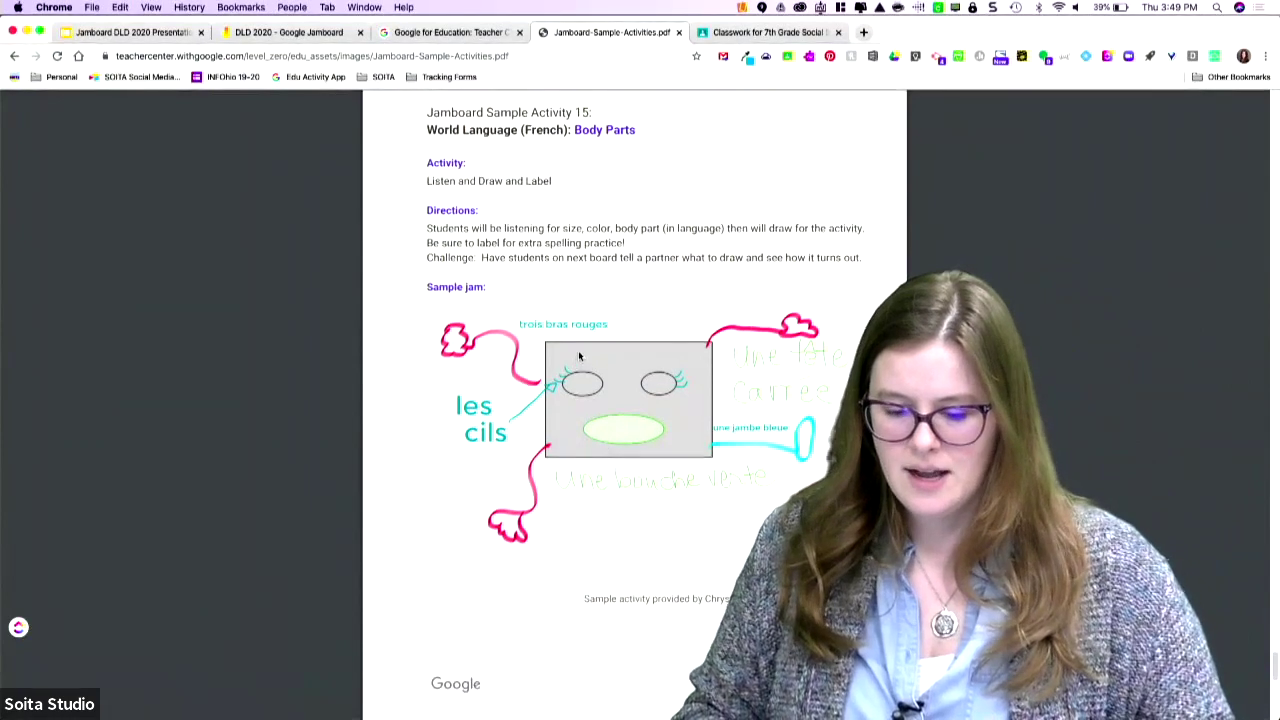
scroll(578, 355, down, 10)
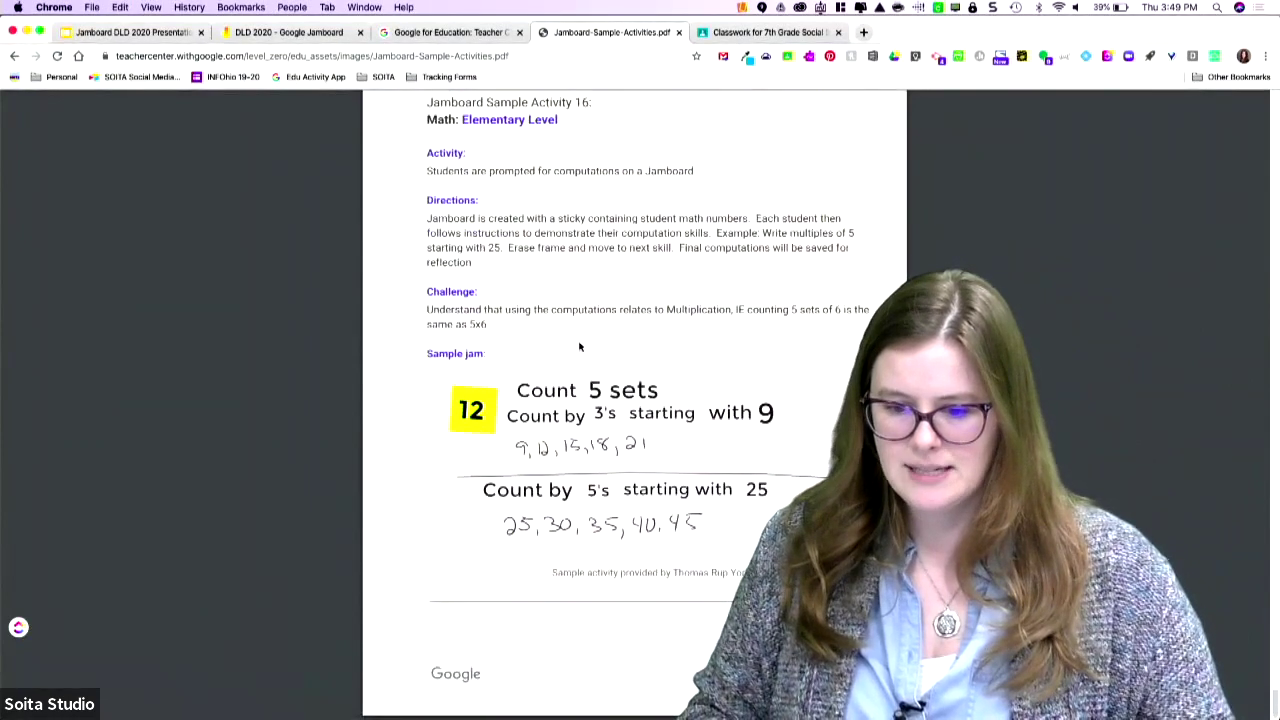
- Return to the Teacher Center's Jamboard page and review the Teachers Lounge video tips
click(439, 33)
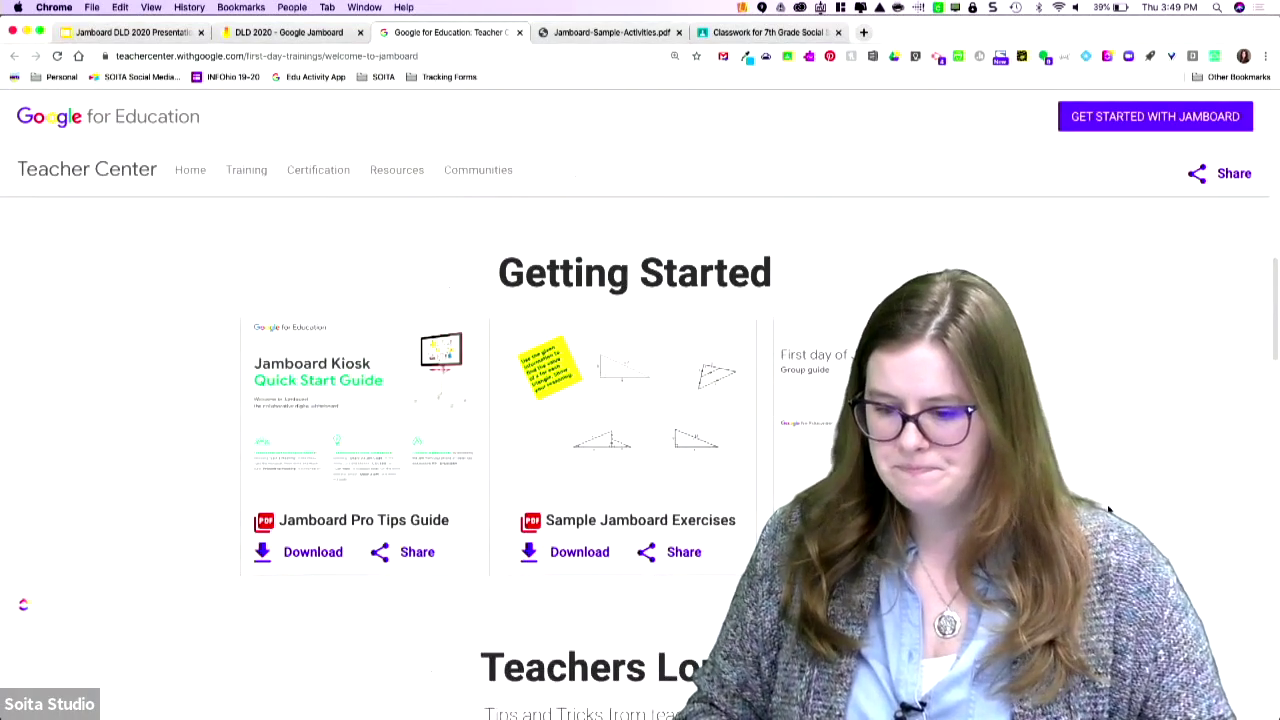
scroll(1109, 510, down, 10)
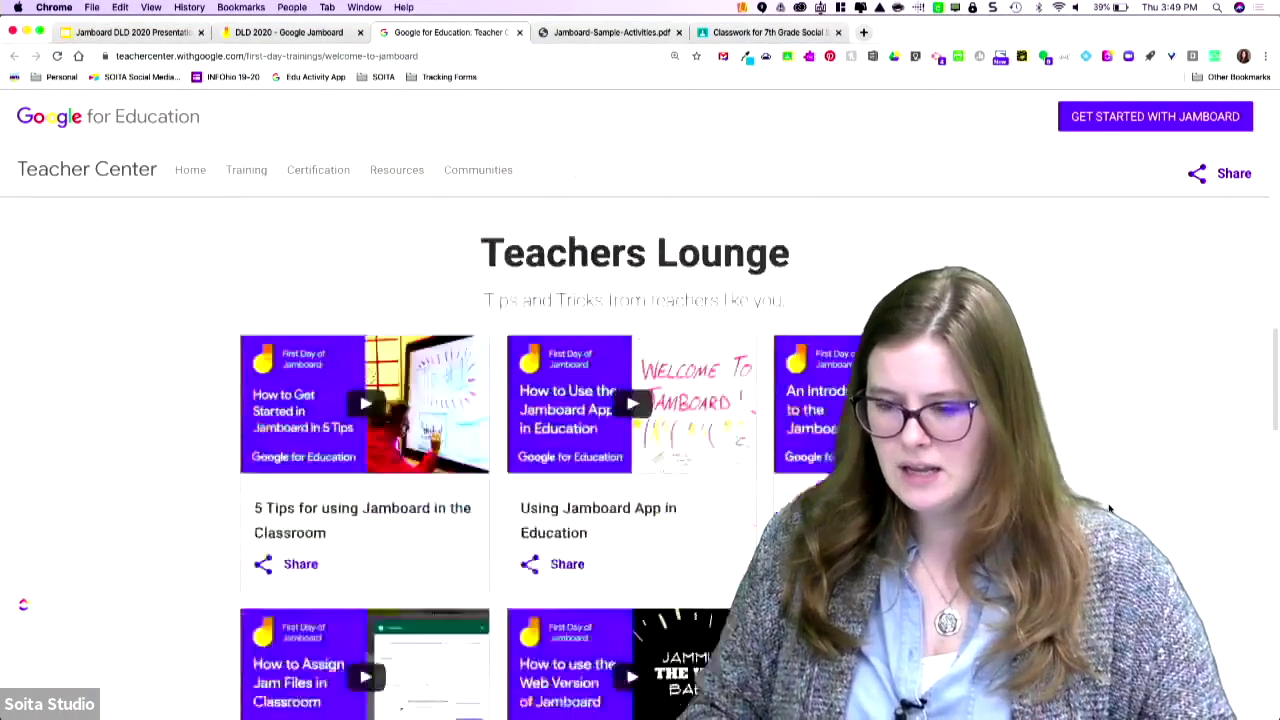
scroll(1109, 510, down, 4)
scroll(1109, 510, up, 9)
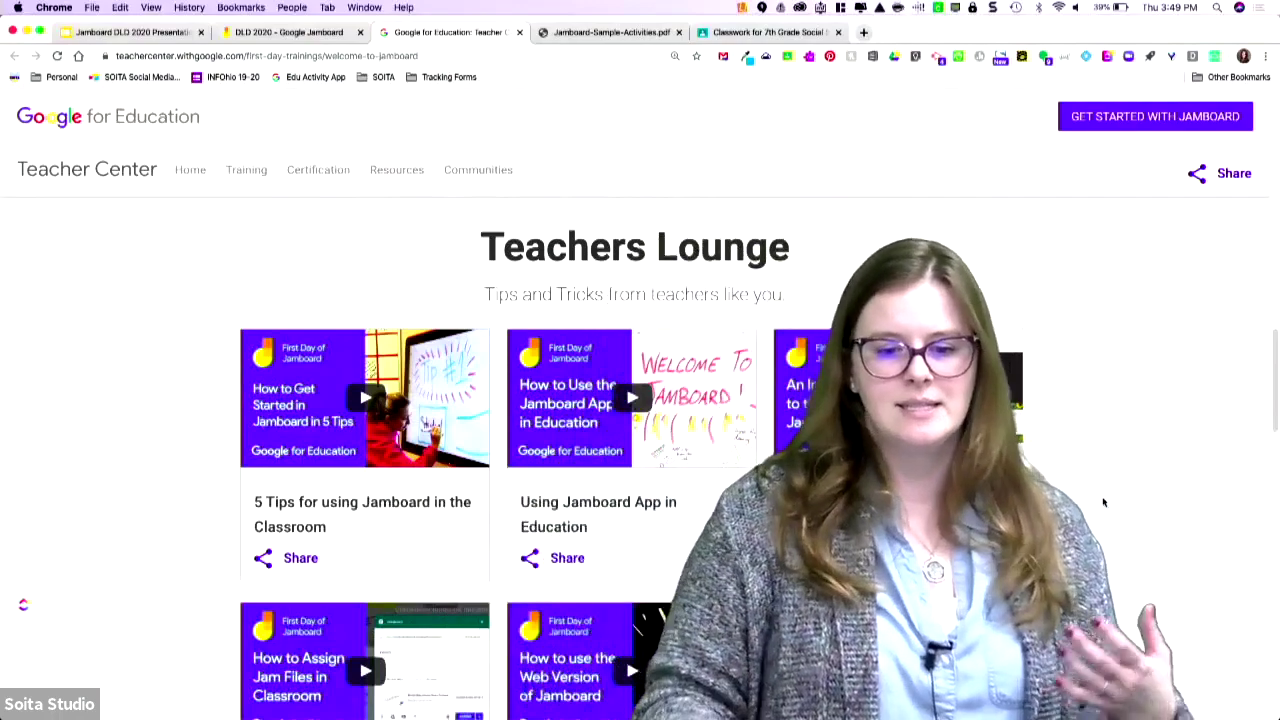
- Go to the Teacher Center home page, locate First Day Trainings and open its getting-started link
scroll(1104, 502, up, 1)
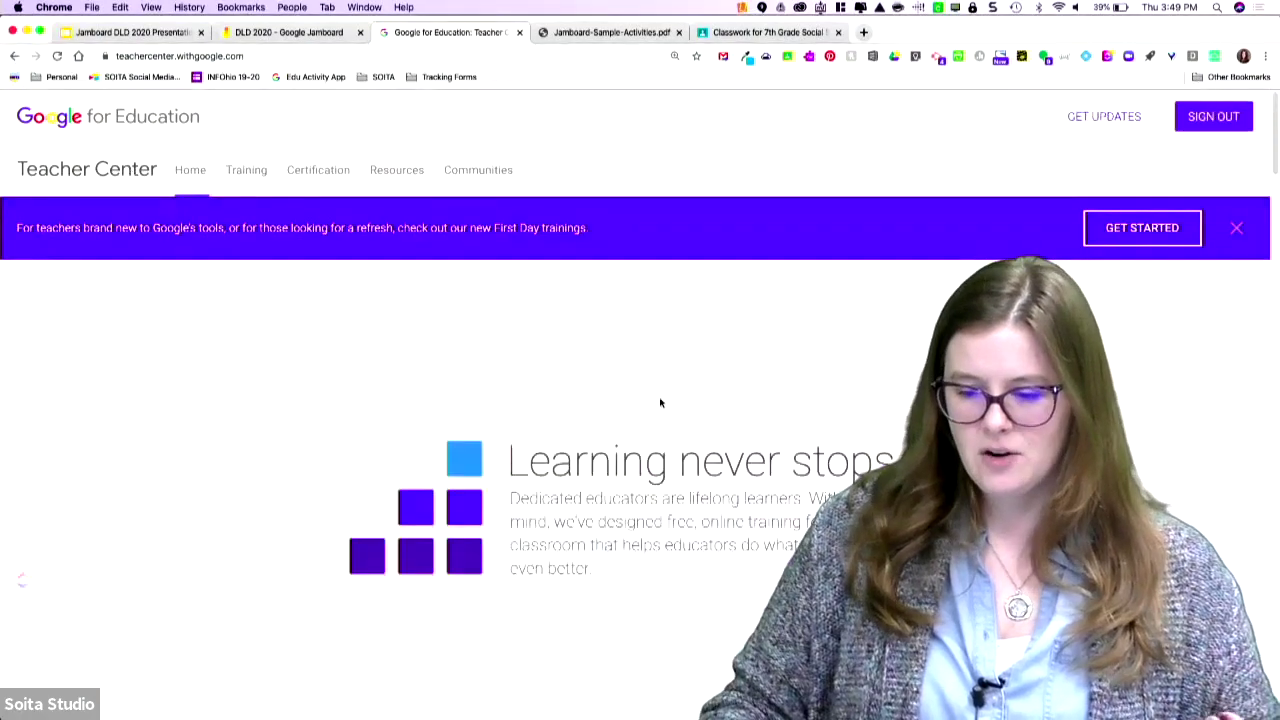
scroll(660, 403, down, 10)
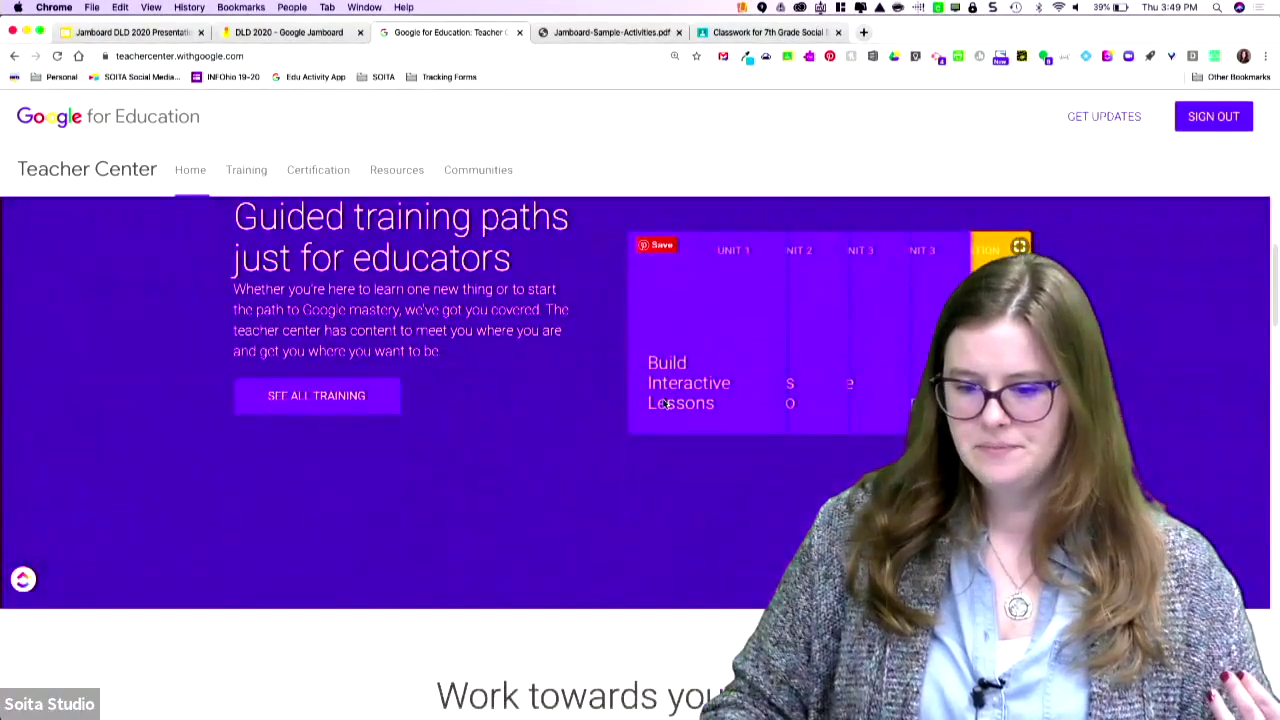
scroll(663, 403, down, 10)
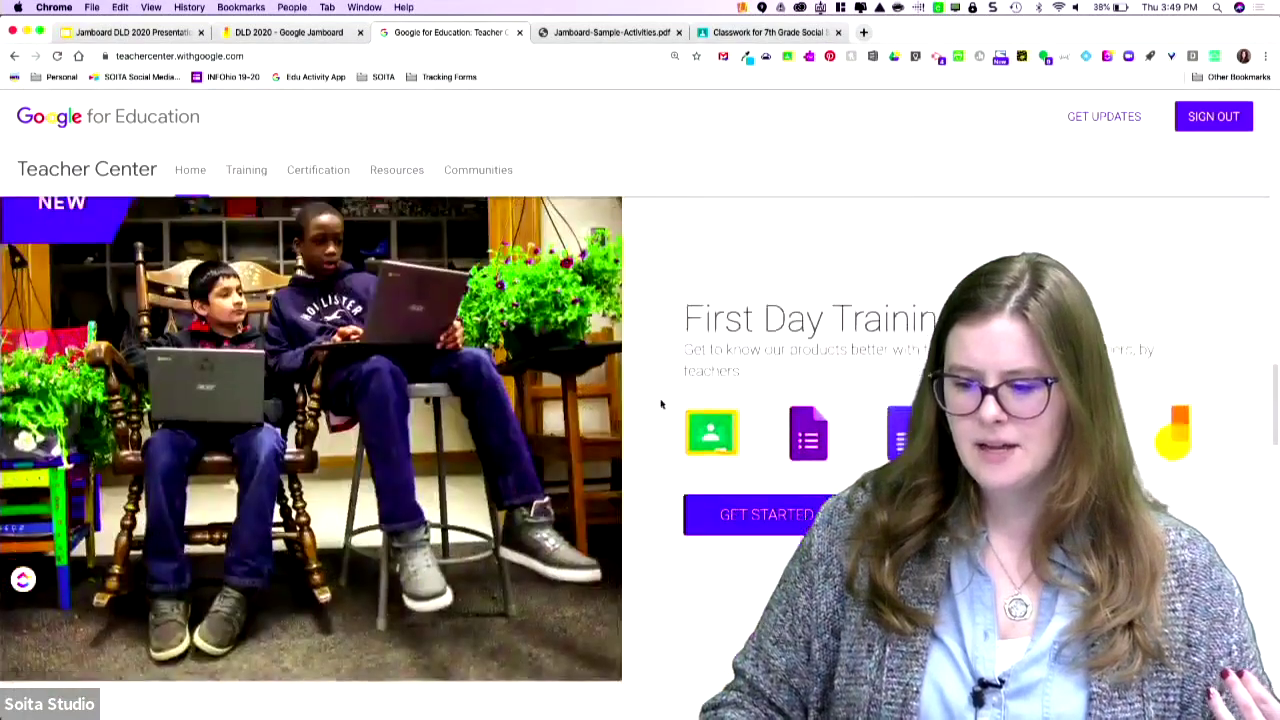
scroll(661, 404, down, 1)
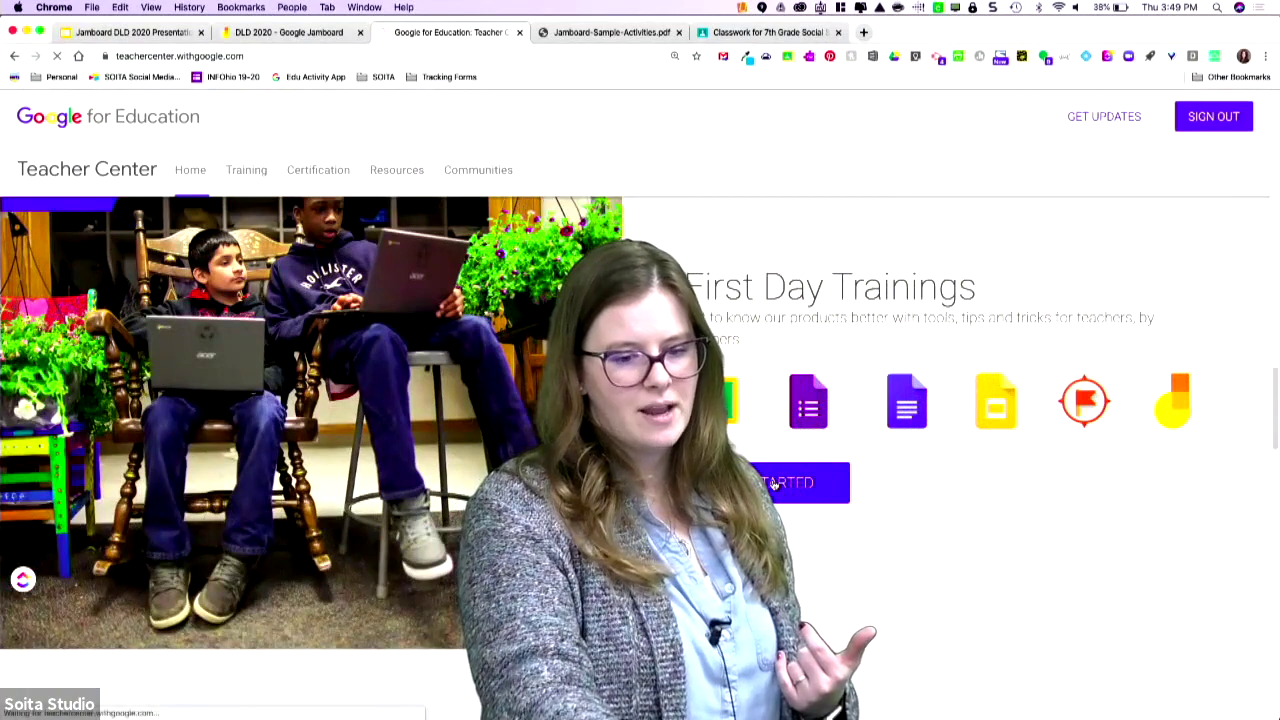
click(774, 484)
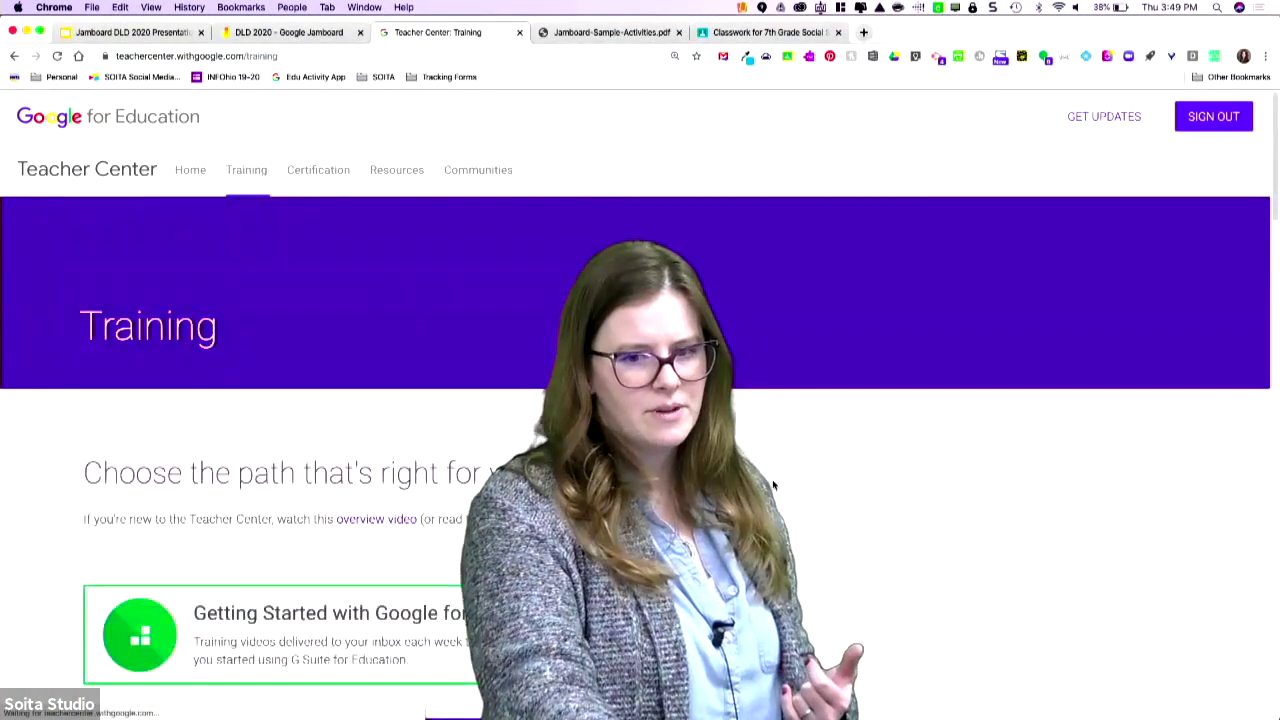
- Examine the Teacher Center Training page's course offerings, from Getting Started with Google for Education through Support English Language Learners
scroll(22, 580, down, 3)
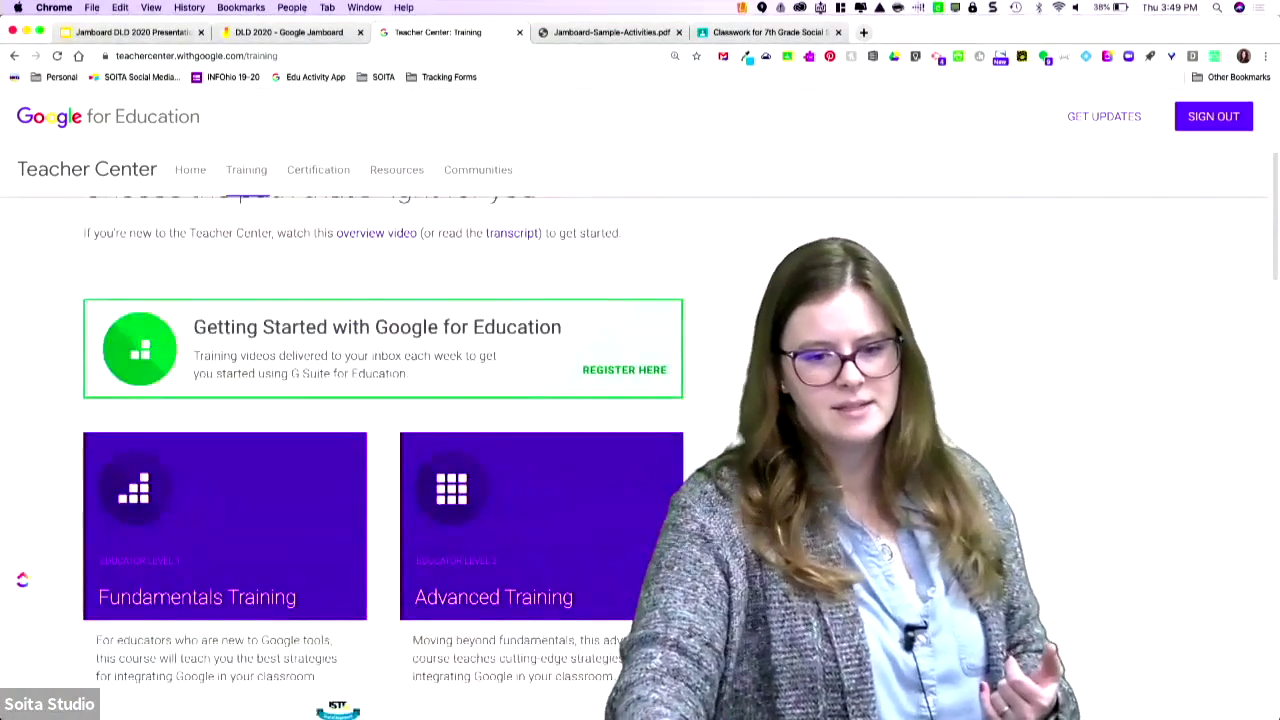
scroll(22, 580, down, 5)
scroll(22, 580, down, 5)
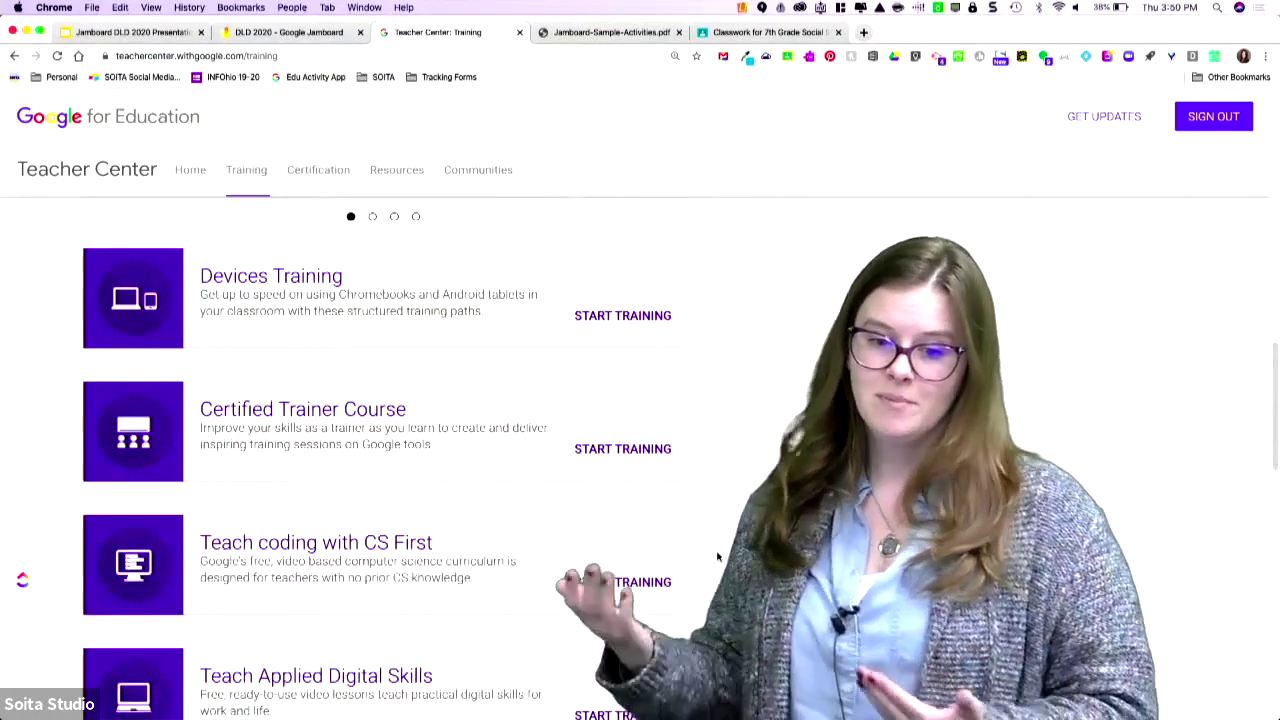
scroll(709, 548, down, 1)
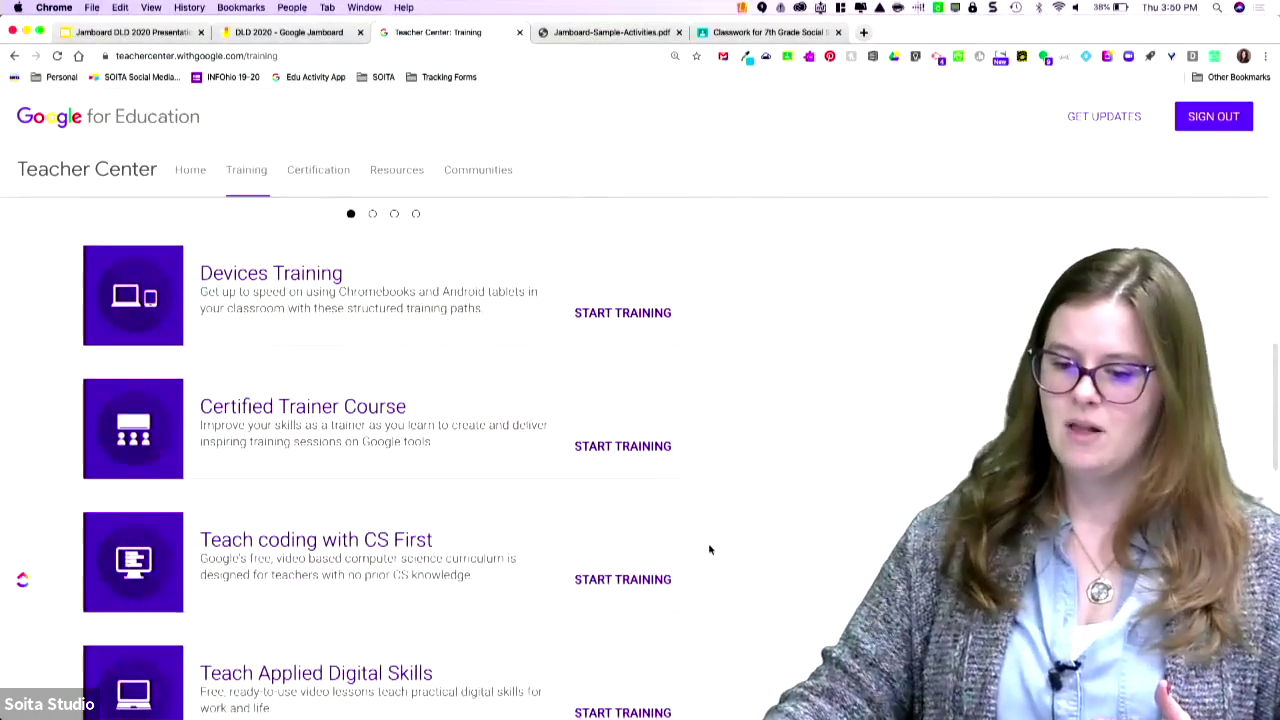
scroll(709, 549, down, 5)
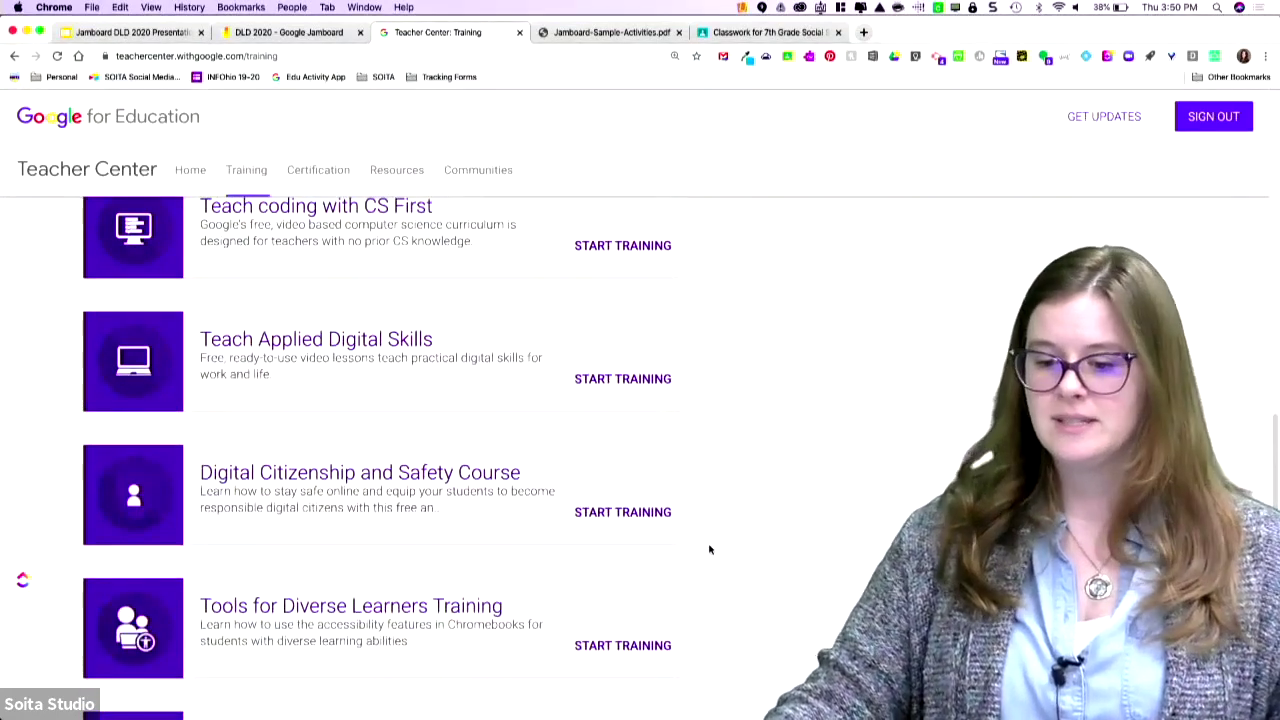
scroll(709, 549, down, 10)
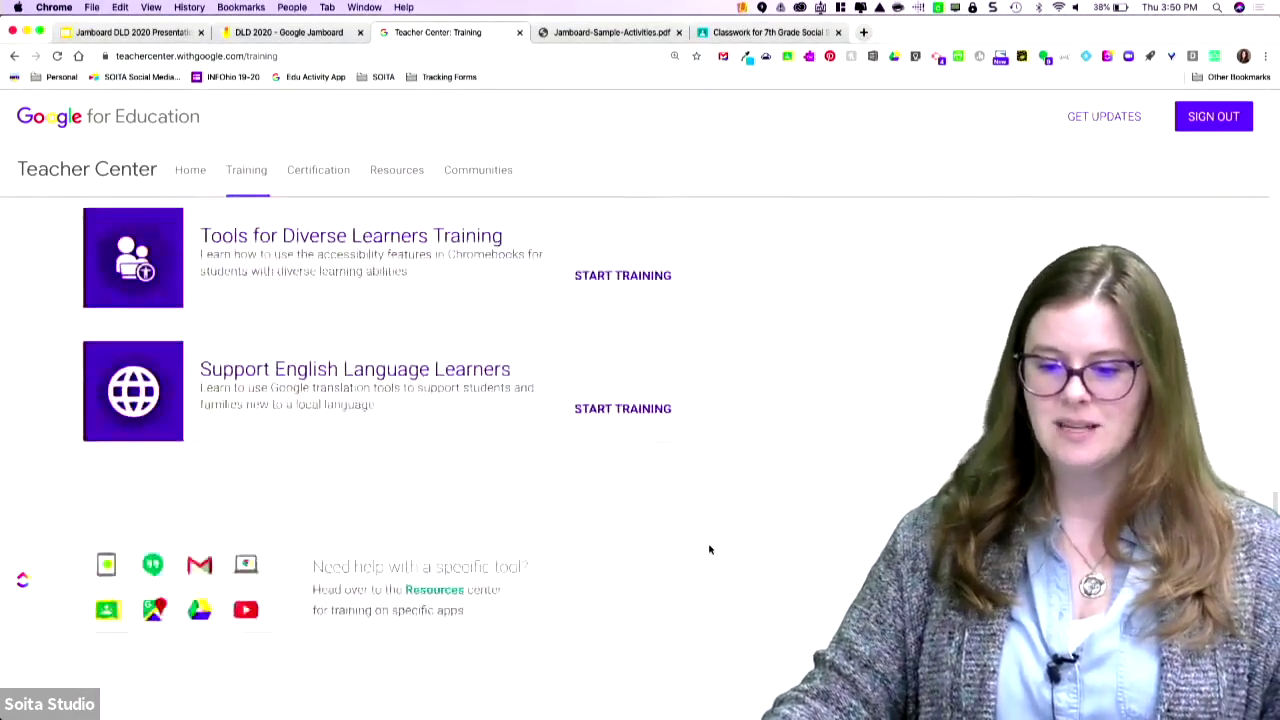
scroll(709, 549, up, 15)
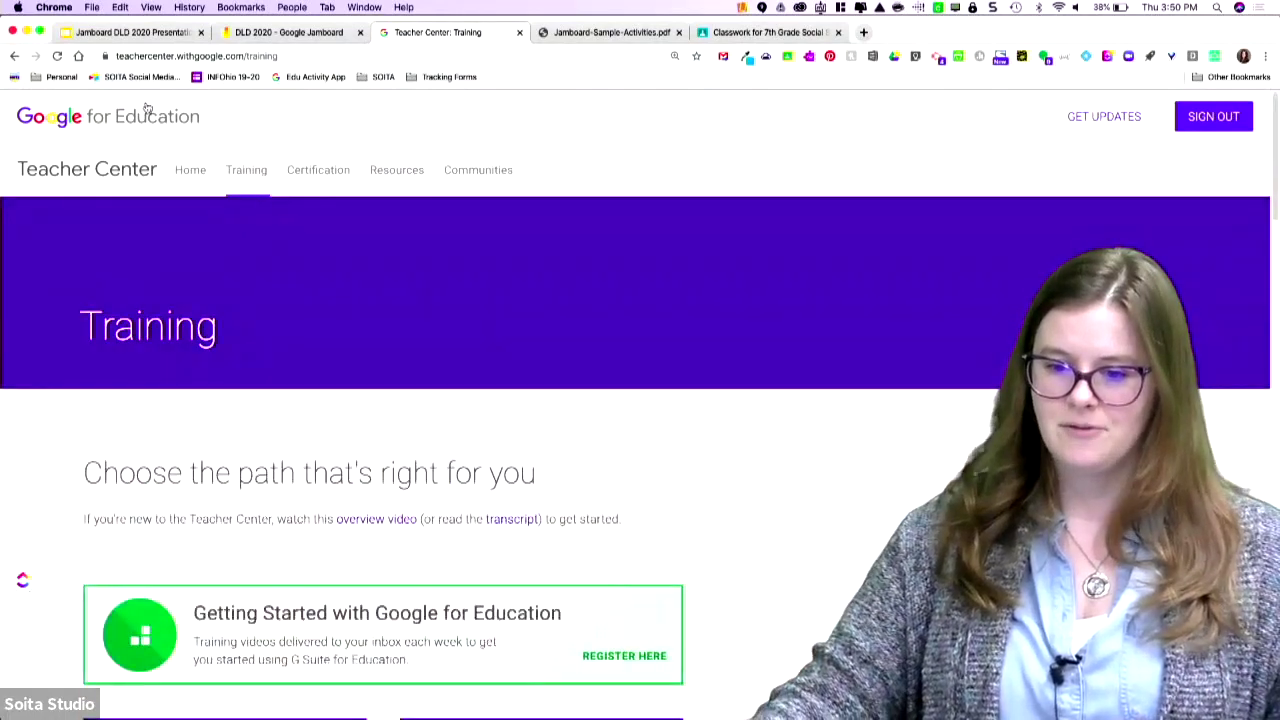
- Return to the Jamboard DLD 2020 Presentation and present its Jamboard Resources slide in full screen
click(145, 36)
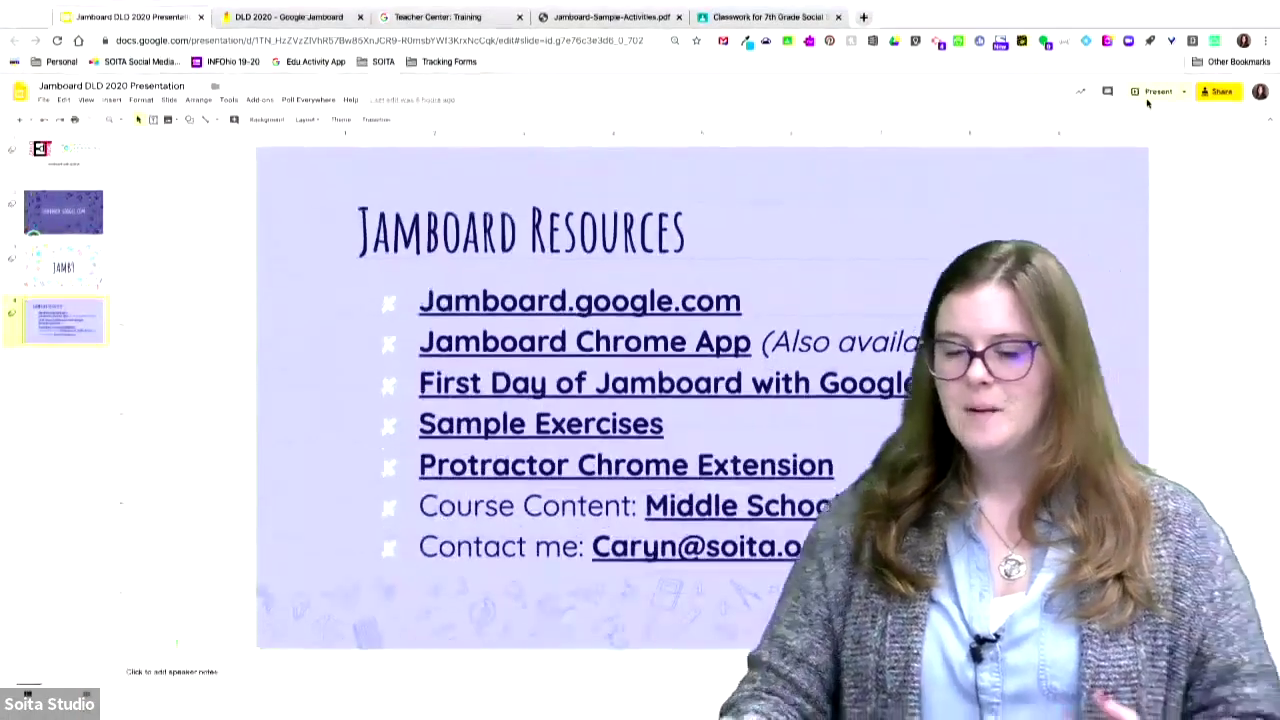
click(1150, 106)
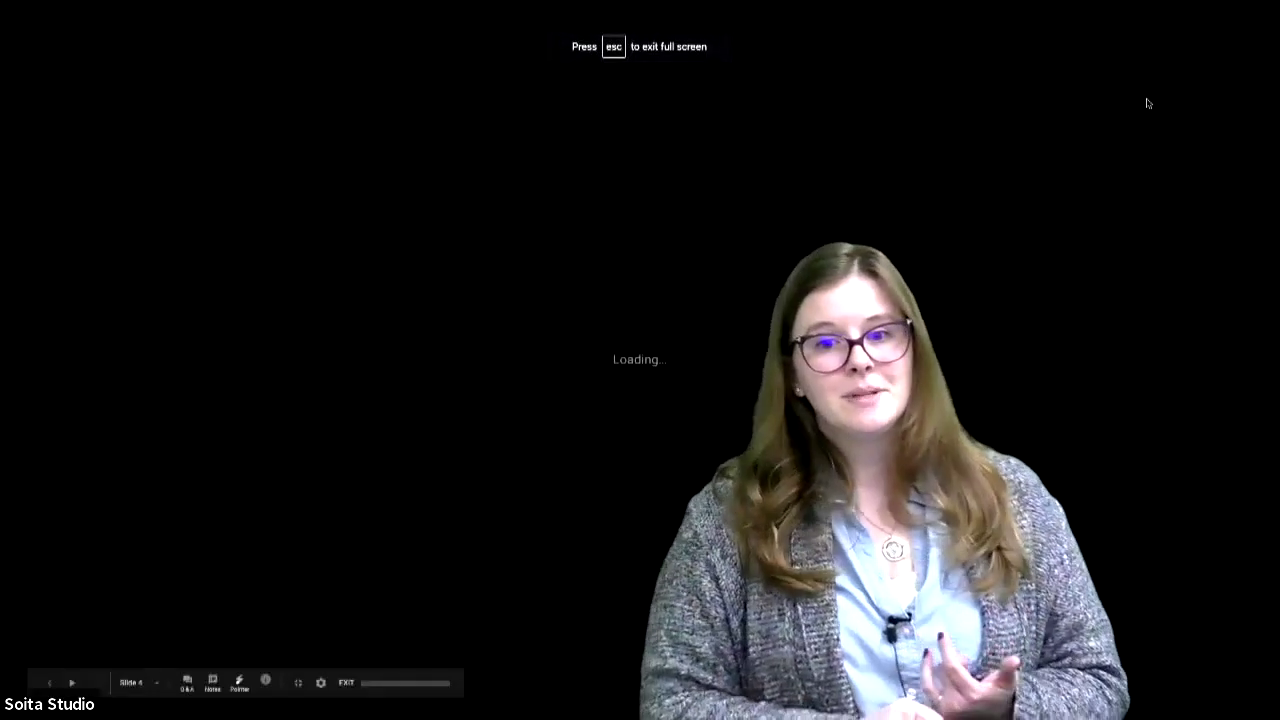